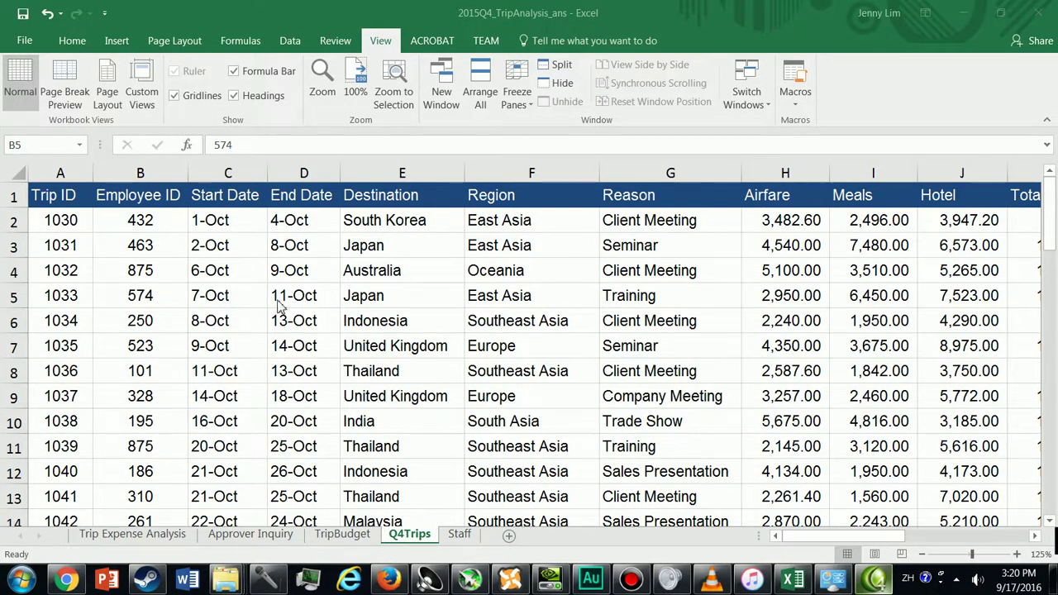
# Step: Bring the trip workbook forward, select a cell in the Q4Trips data, and go to Insert
pyautogui.hotkey('alt', 'Tab')
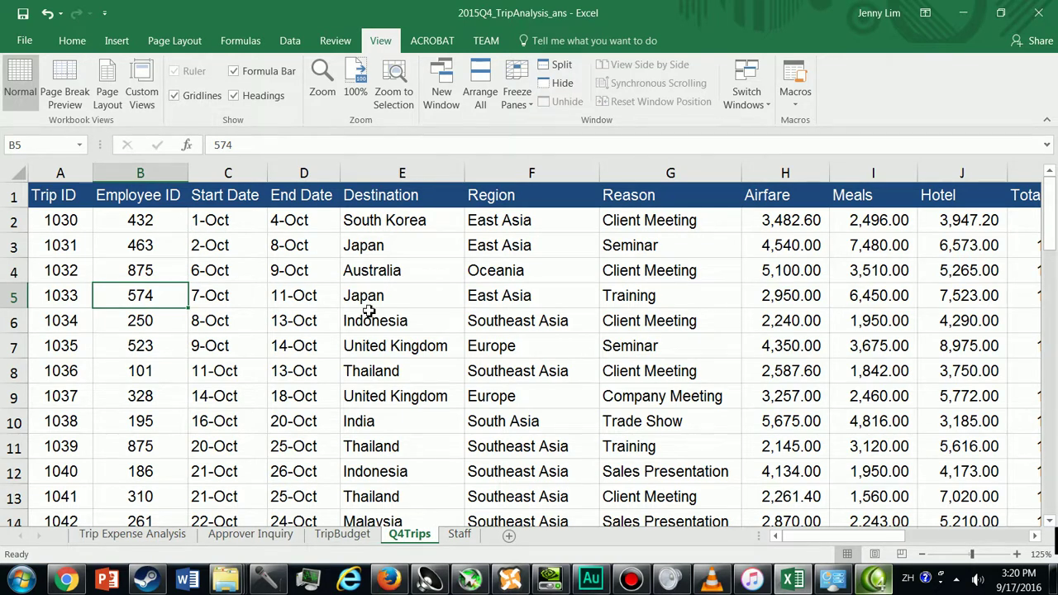
pyautogui.click(311, 319)
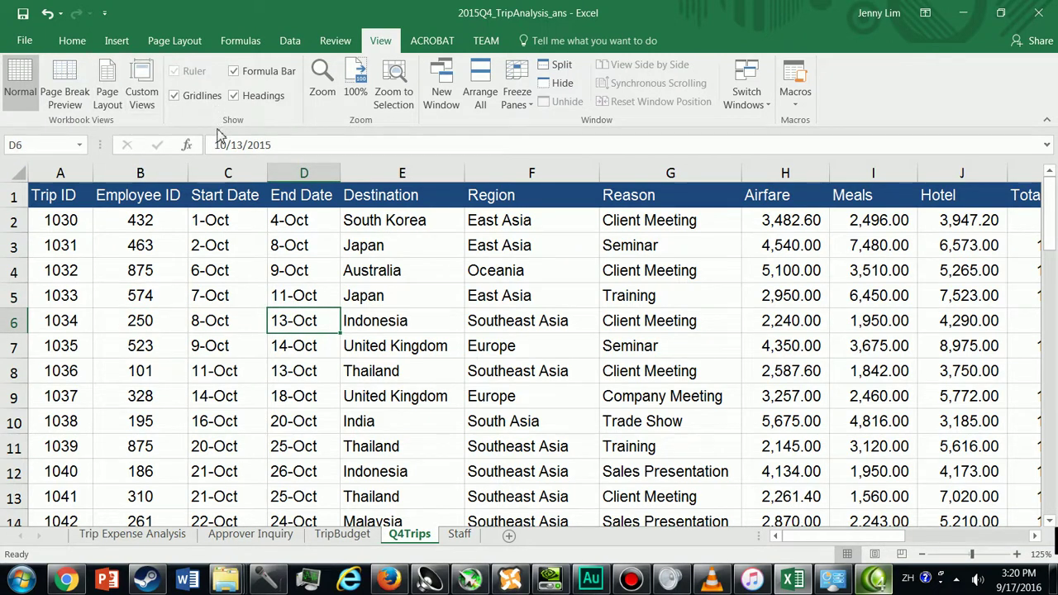
pyautogui.click(118, 42)
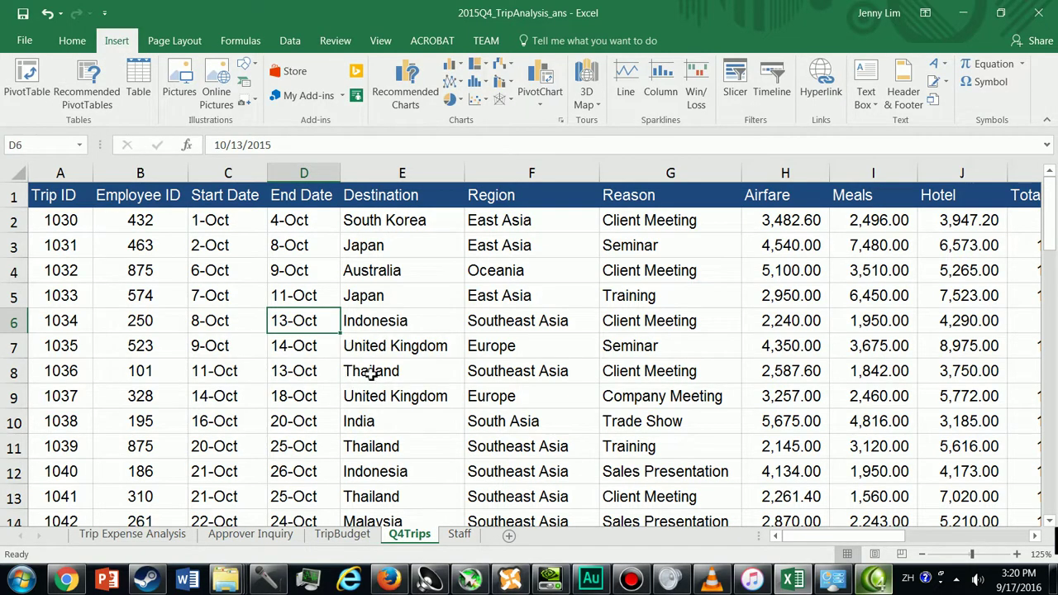
# Step: Create a PivotTable on a new worksheet summing Total by Reason (grand total 673923.4)
pyautogui.click(40, 89)
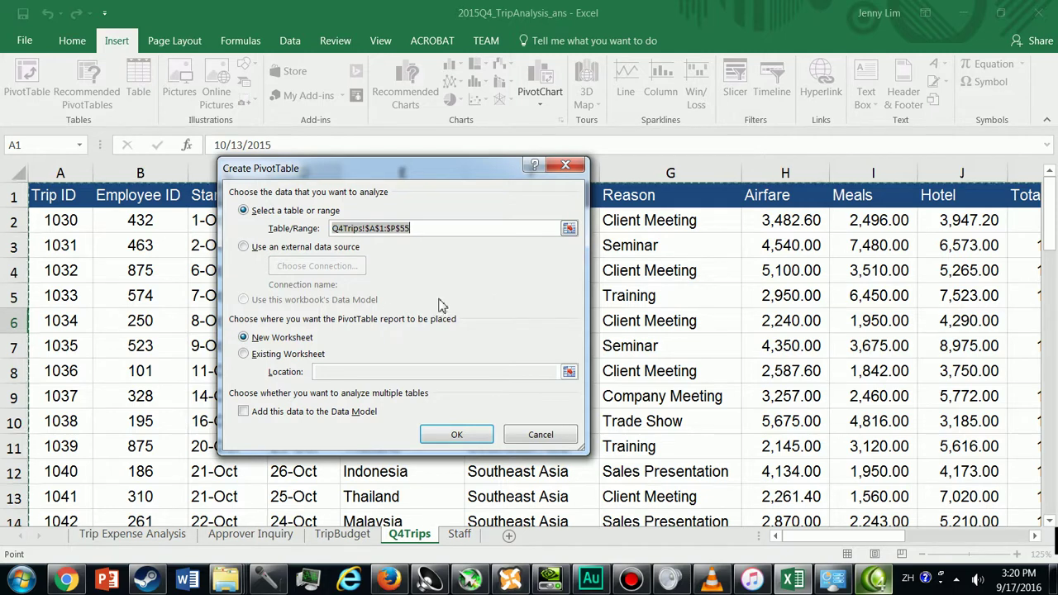
pyautogui.click(463, 439)
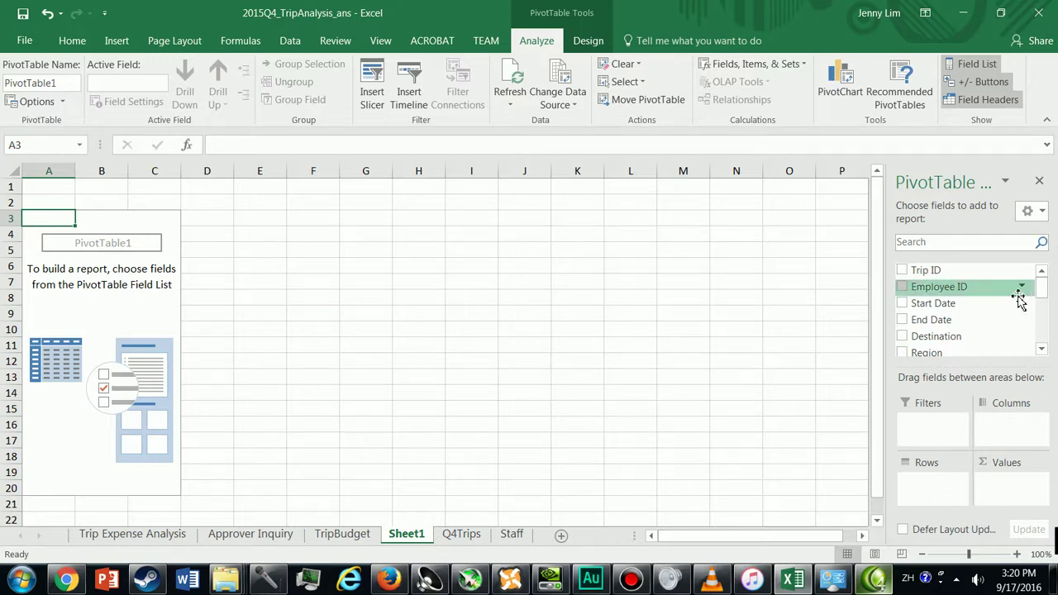
pyautogui.scroll(-3, 1043, 294)
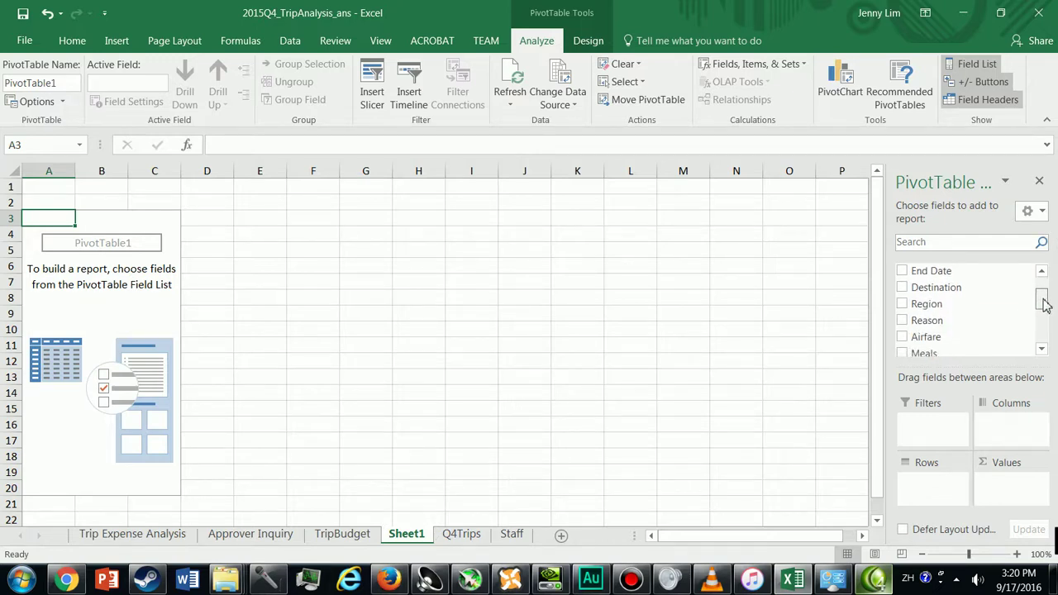
pyautogui.click(902, 321)
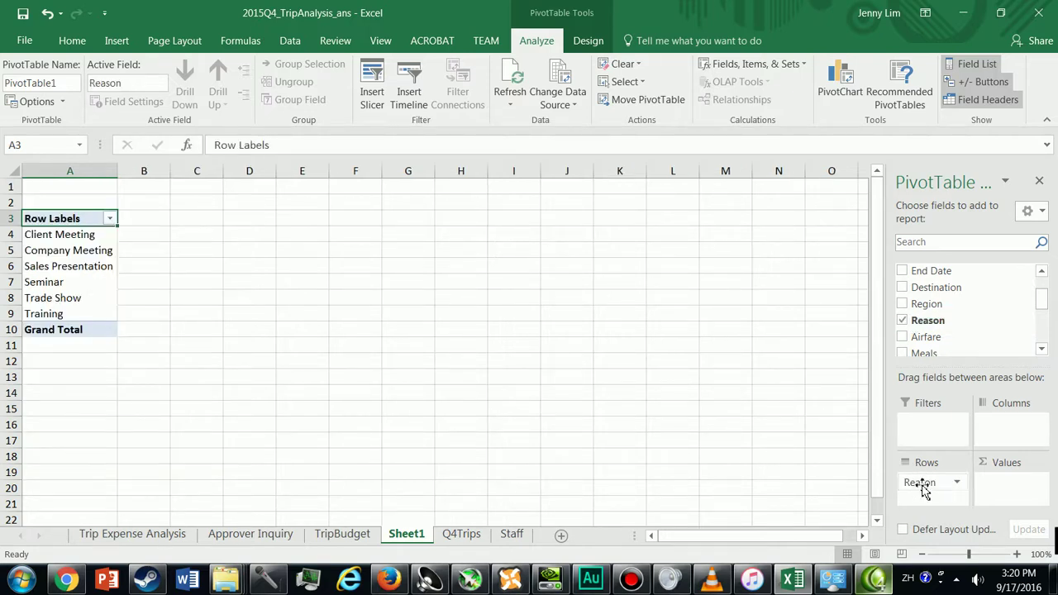
pyautogui.scroll(-3, 1042, 308)
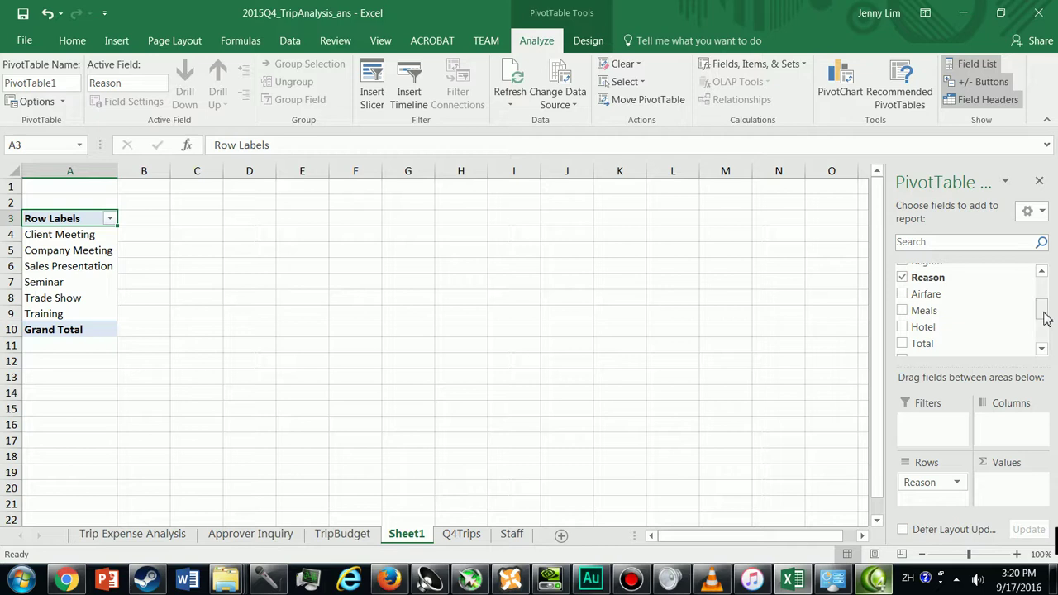
pyautogui.click(903, 344)
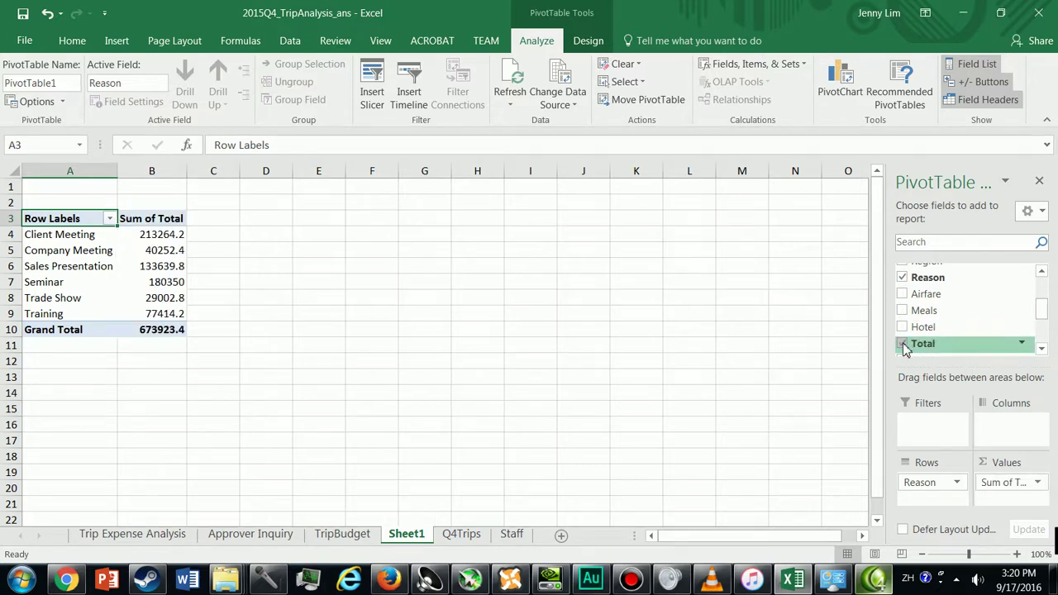
# Step: Apply Comma Style to the Sum of Total values in B4:B10
pyautogui.moveTo(166, 234); pyautogui.dragTo(165, 329)
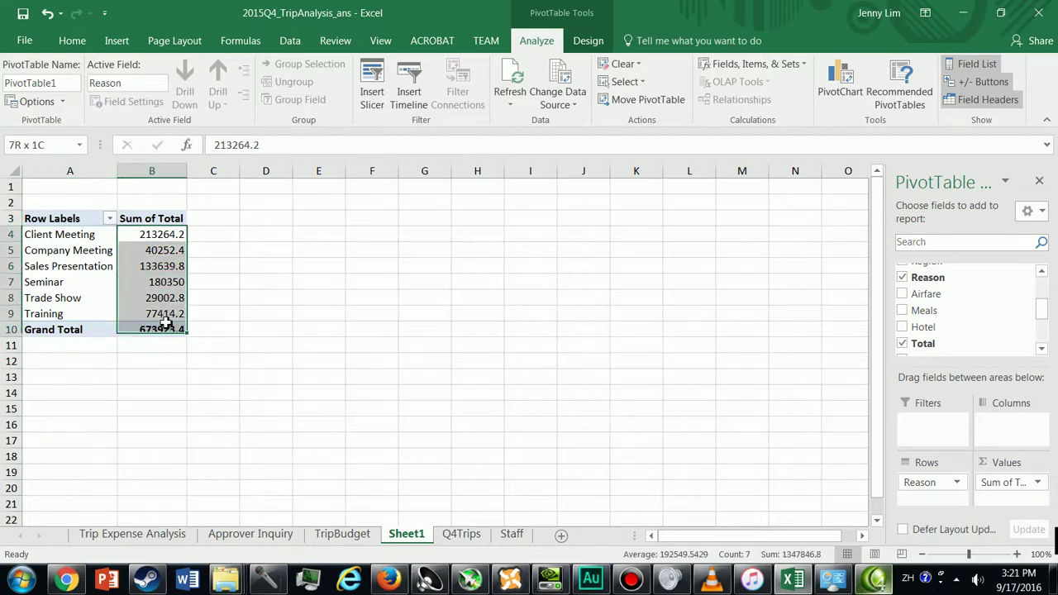
pyautogui.click(72, 41)
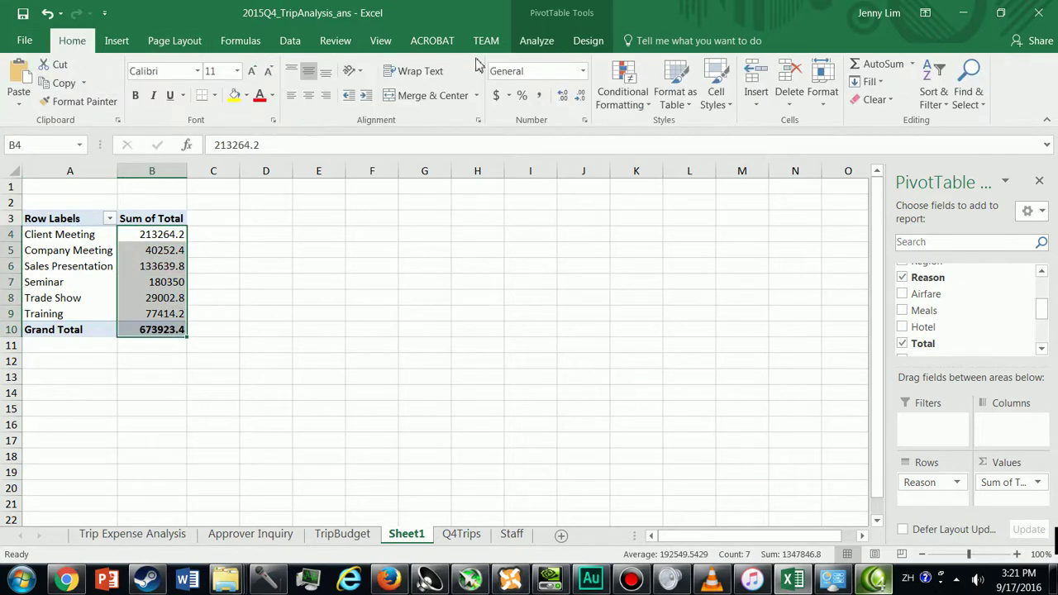
pyautogui.click(540, 96)
# Step: Select the reasons and totals in A4:B9 for charting, then go to Insert
pyautogui.click(105, 266)
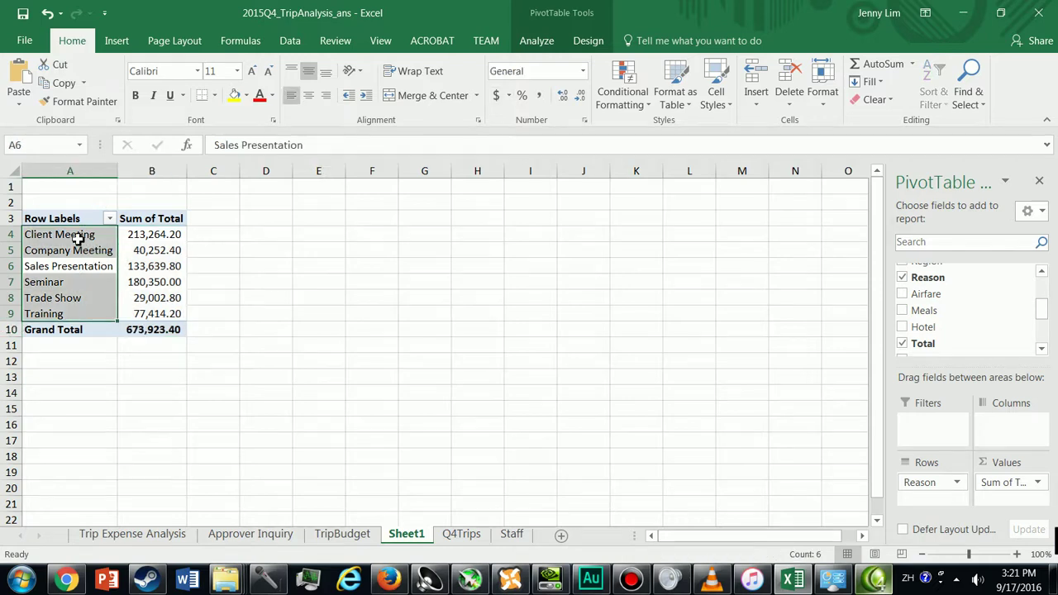
pyautogui.click(81, 235)
pyautogui.moveTo(80, 236); pyautogui.dragTo(132, 314)
pyautogui.click(117, 42)
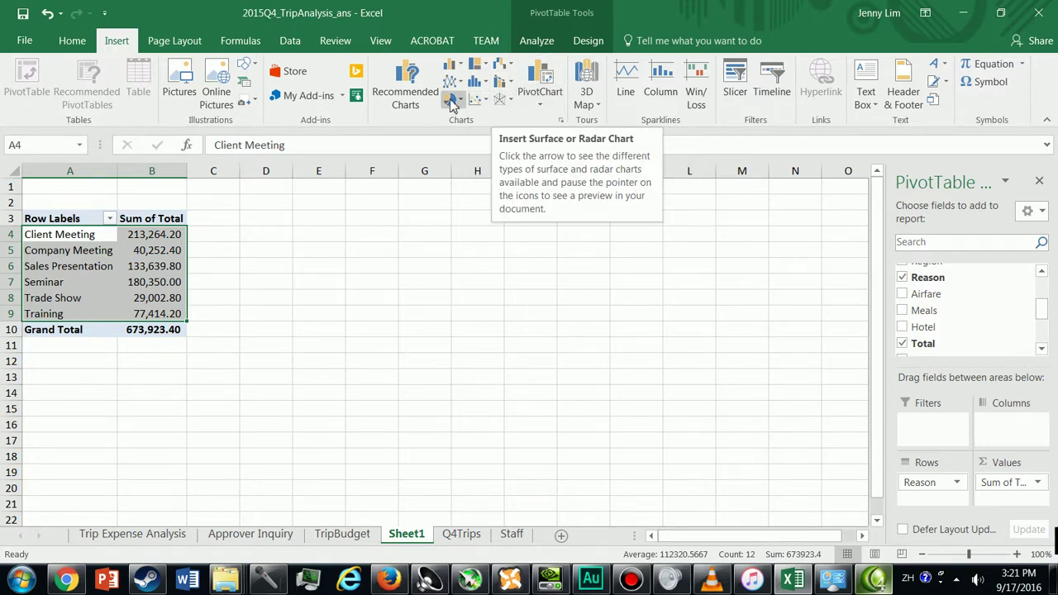
# Step: Insert a clustered bar PivotChart and move it up beside the pivot table
pyautogui.click(411, 99)
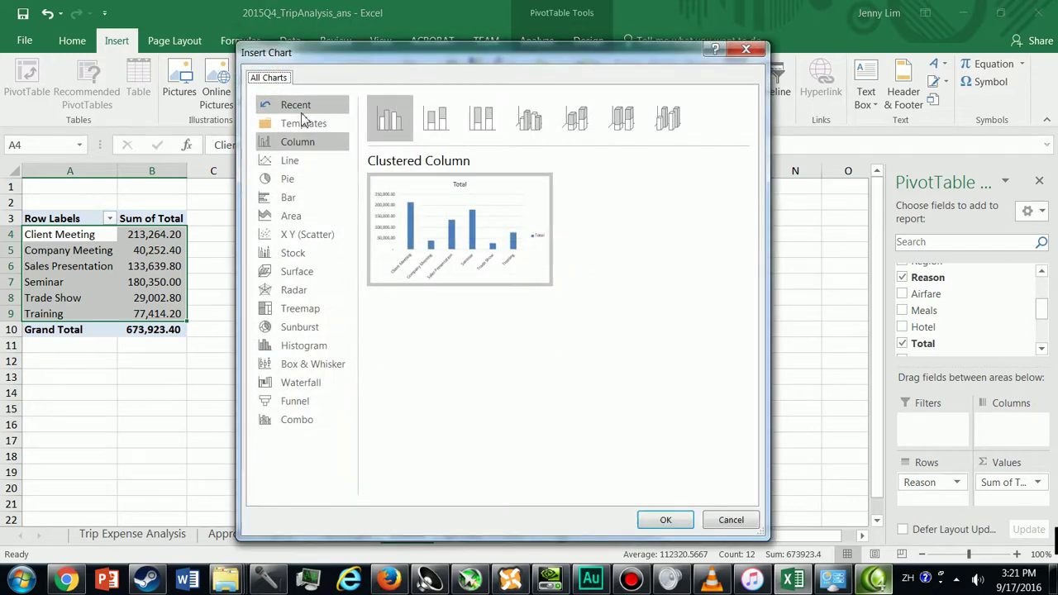
pyautogui.click(297, 200)
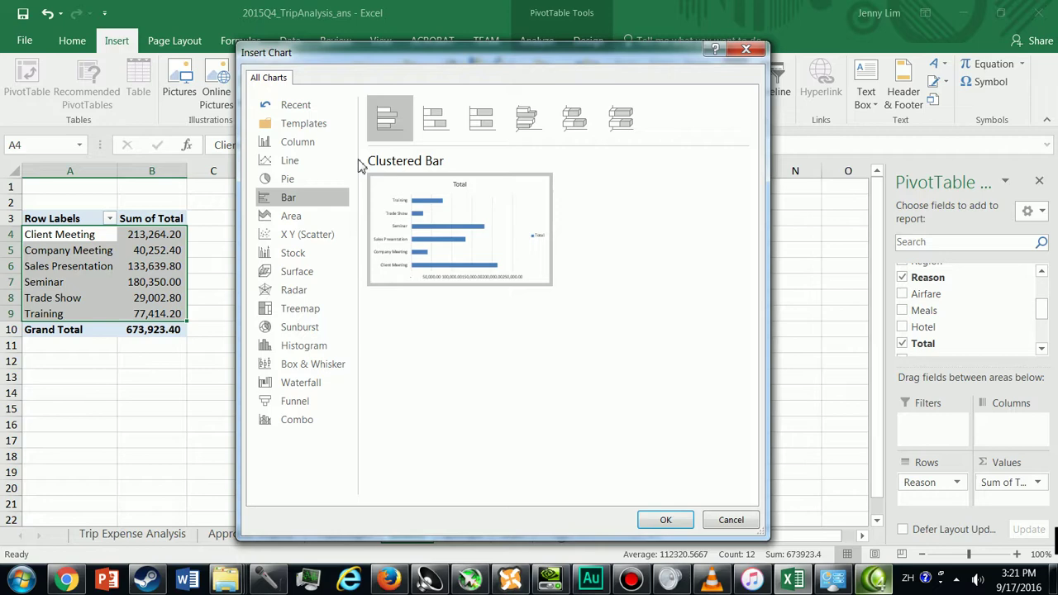
pyautogui.click(665, 519)
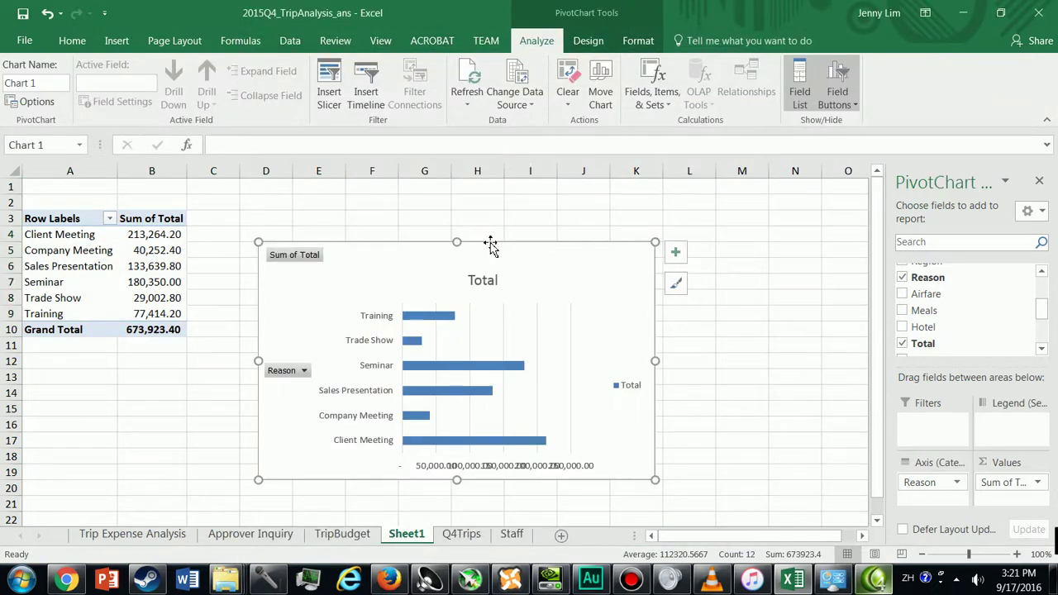
pyautogui.moveTo(501, 243); pyautogui.dragTo(462, 220)
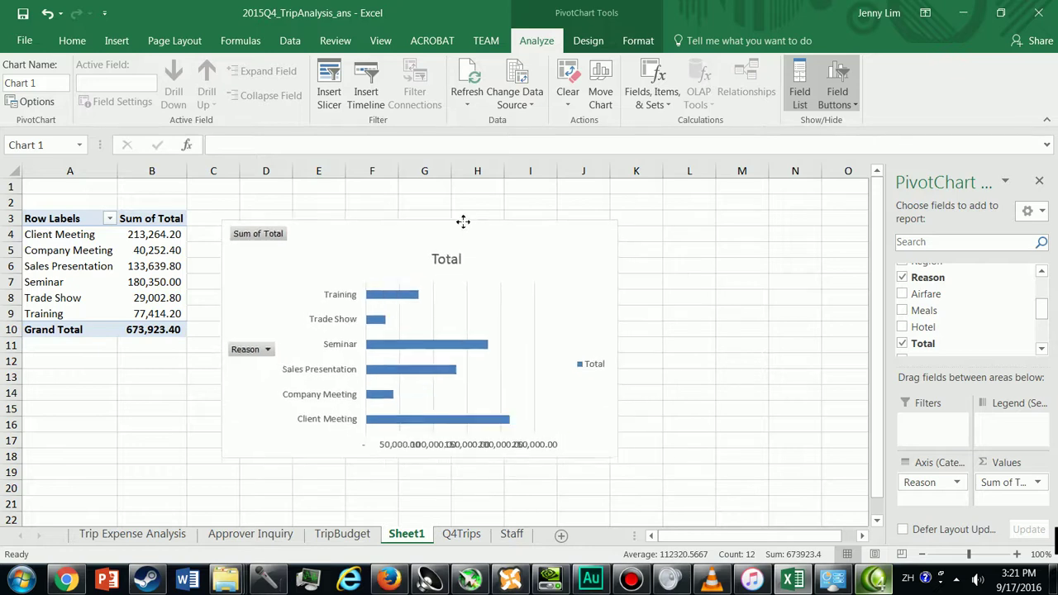
# Step: Delete the chart's Total legend and its horizontal value axis
pyautogui.click(590, 368)
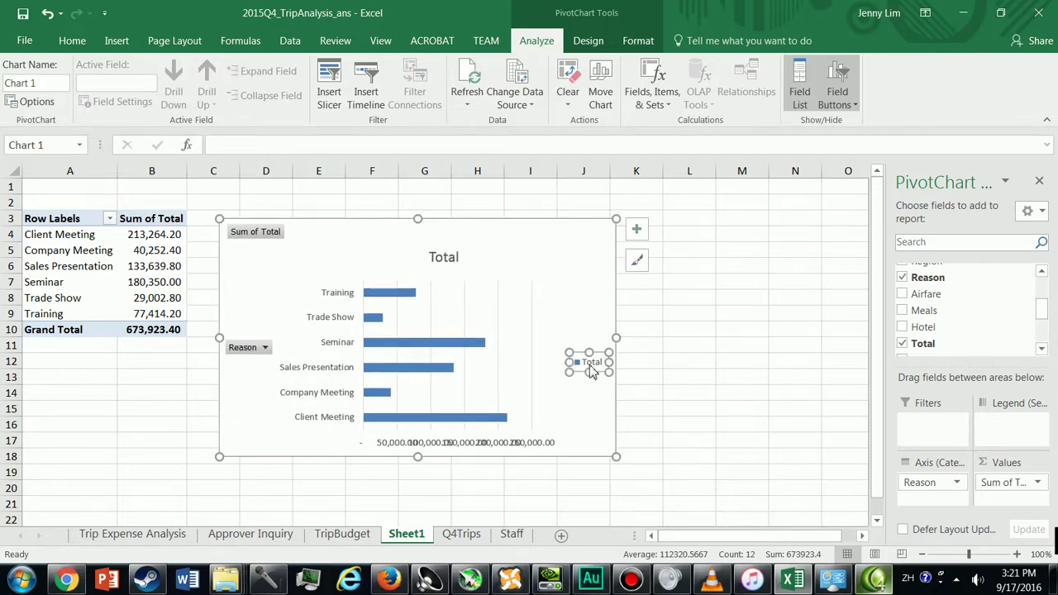
pyautogui.rightClick(591, 372)
pyautogui.click(626, 373)
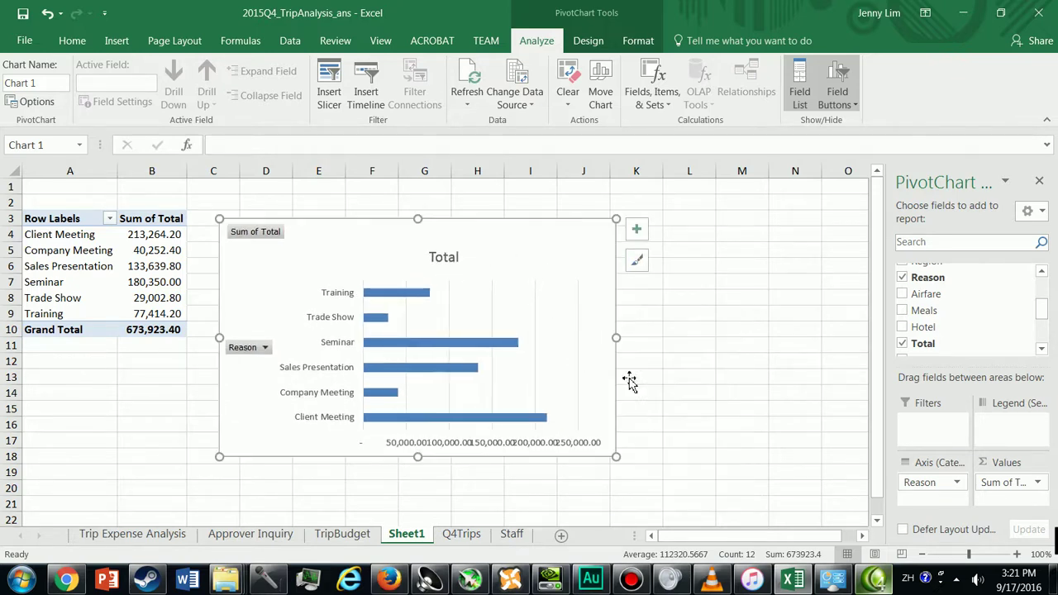
pyautogui.click(468, 446)
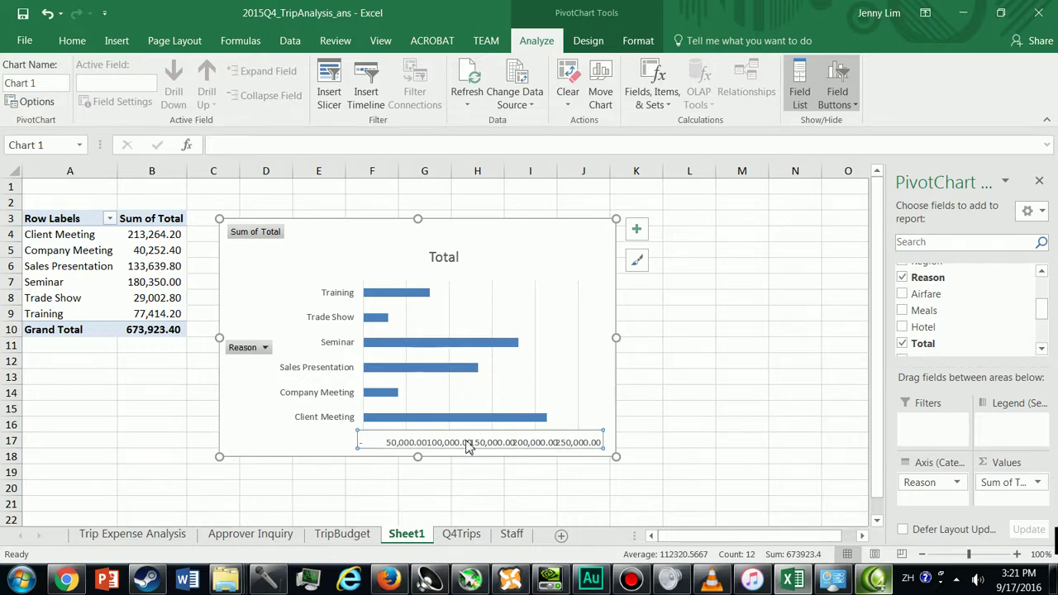
pyautogui.press('Delete')
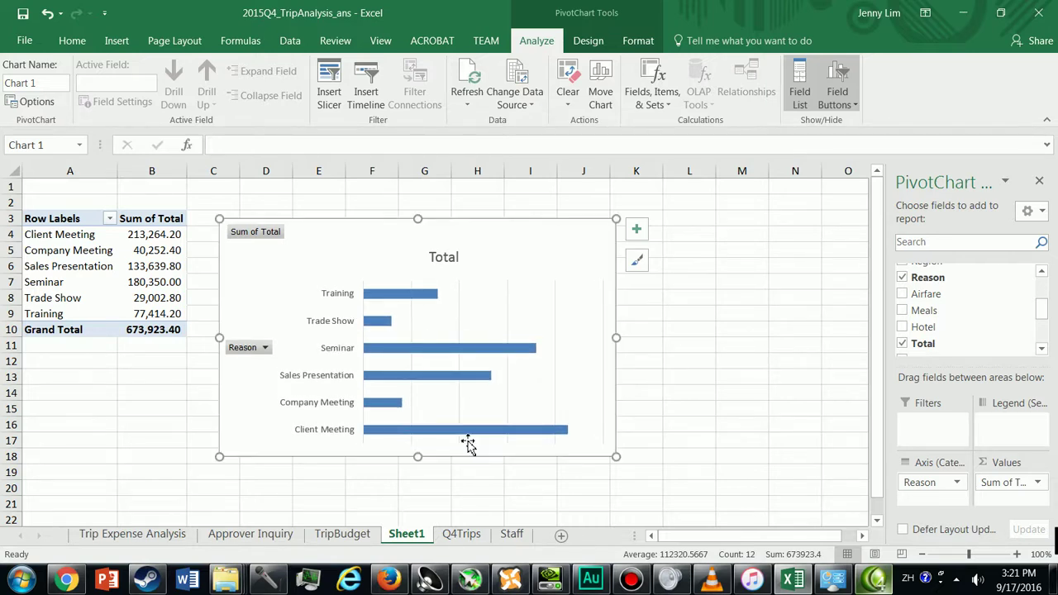
# Step: Replace the chart title 'Total' with 'Trip Expenses by Reason'
pyautogui.click(460, 304)
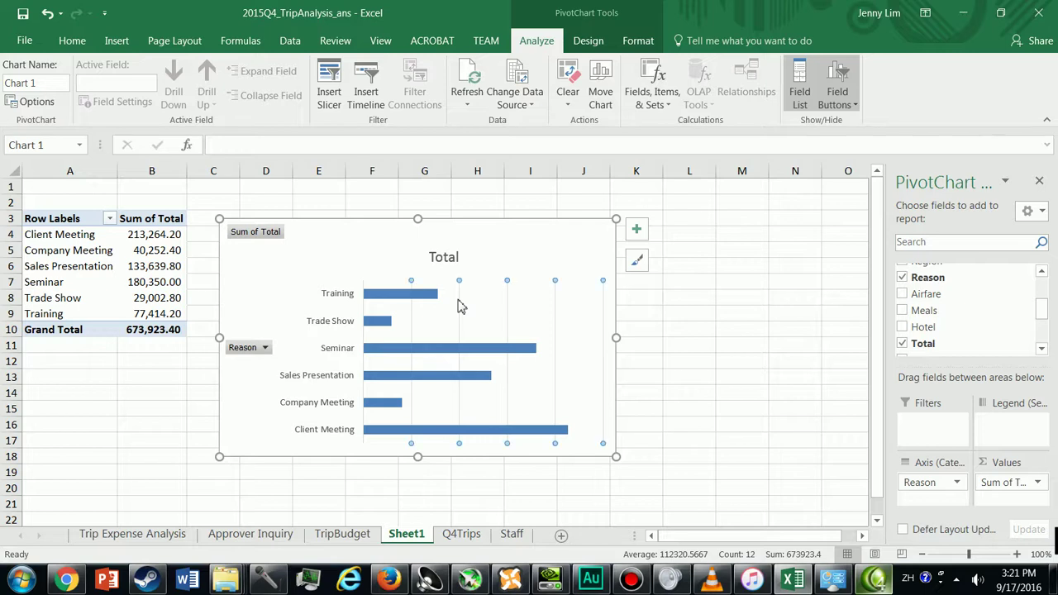
pyautogui.click(588, 42)
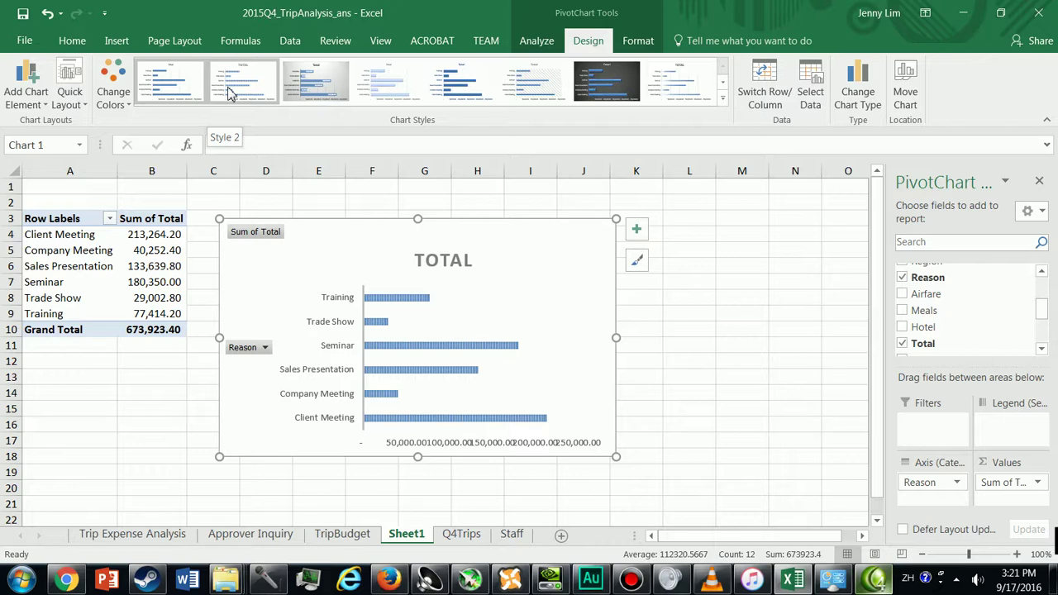
pyautogui.click(434, 258)
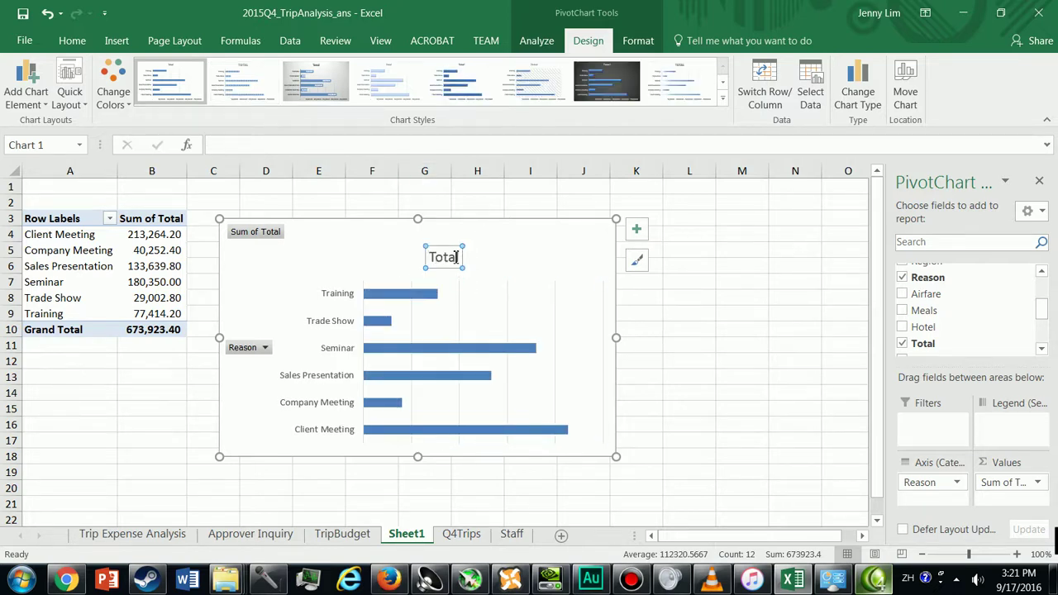
pyautogui.moveTo(432, 258); pyautogui.dragTo(461, 257)
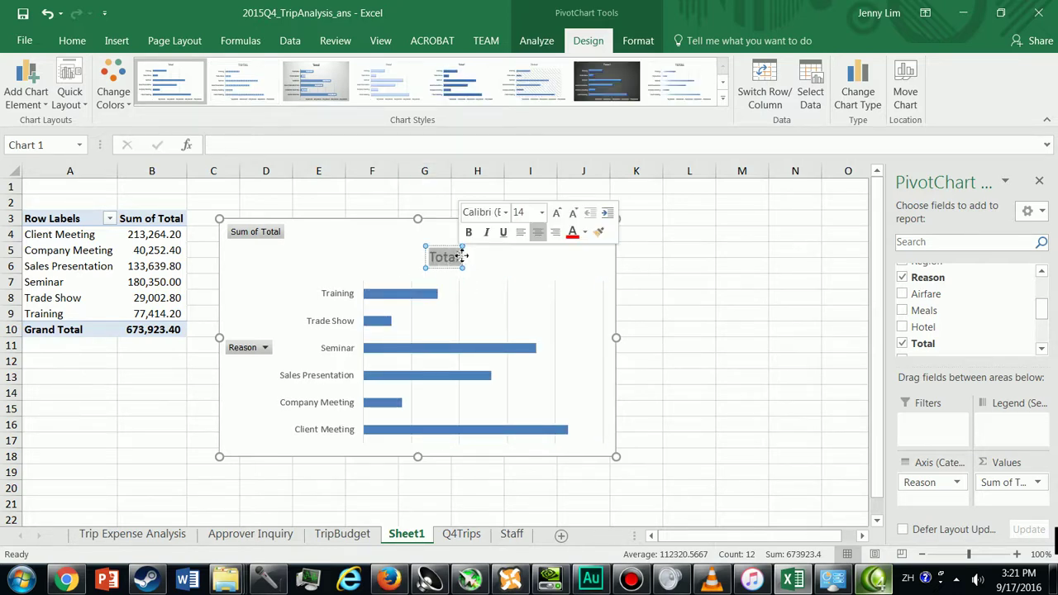
pyautogui.write('Trip Expens')
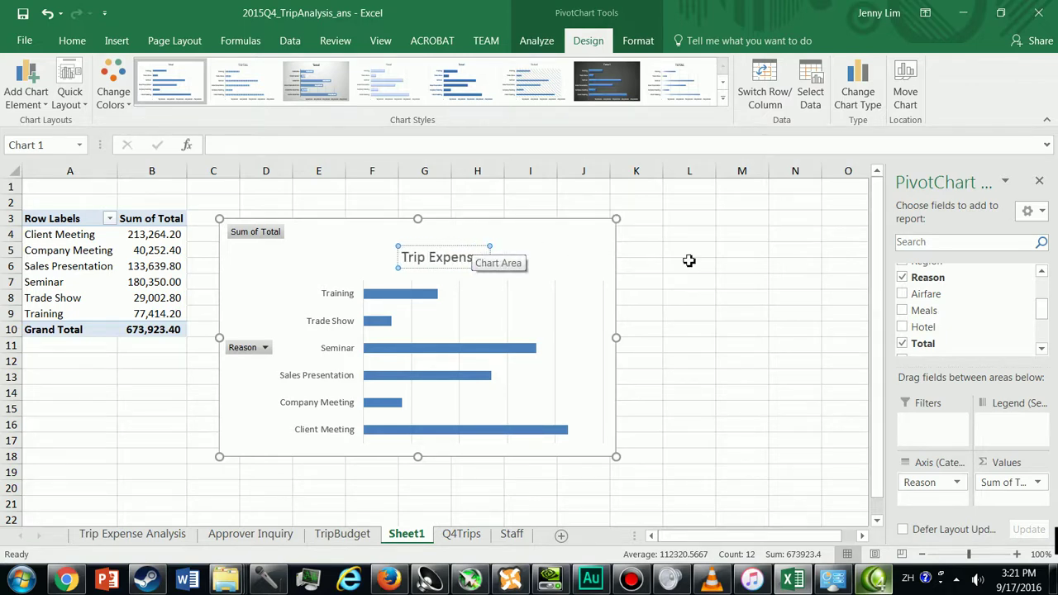
pyautogui.write('es by Reason')
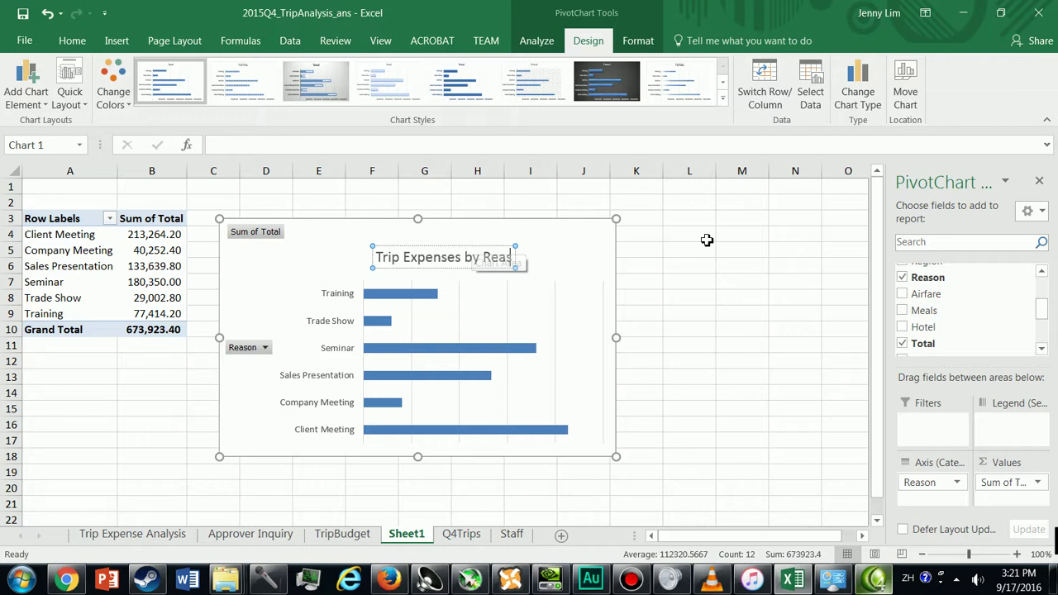
pyautogui.click(529, 318)
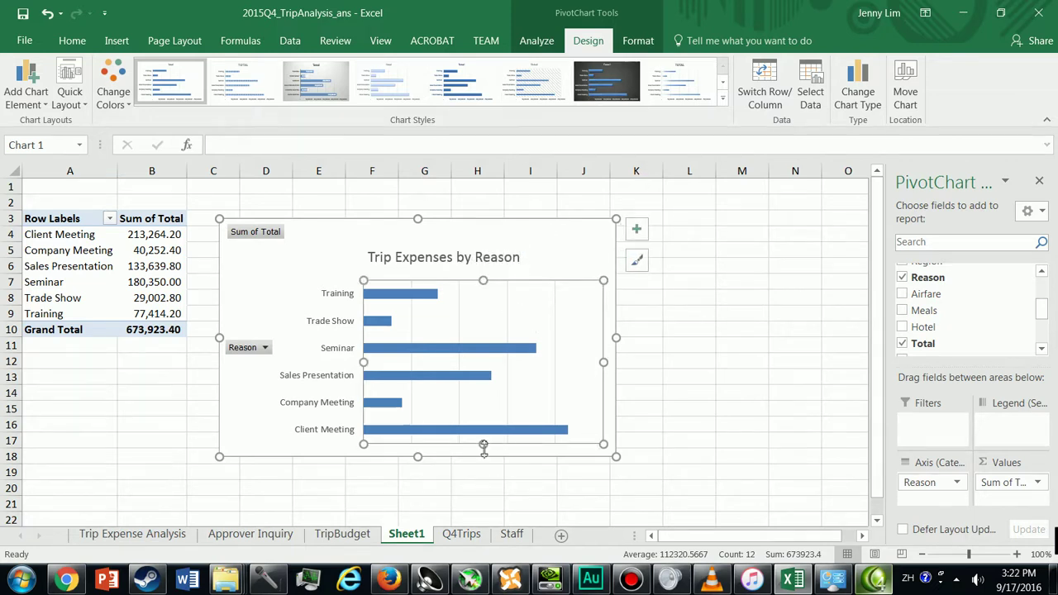
# Step: Add data labels showing each bar's value to the bar series
pyautogui.click(428, 296)
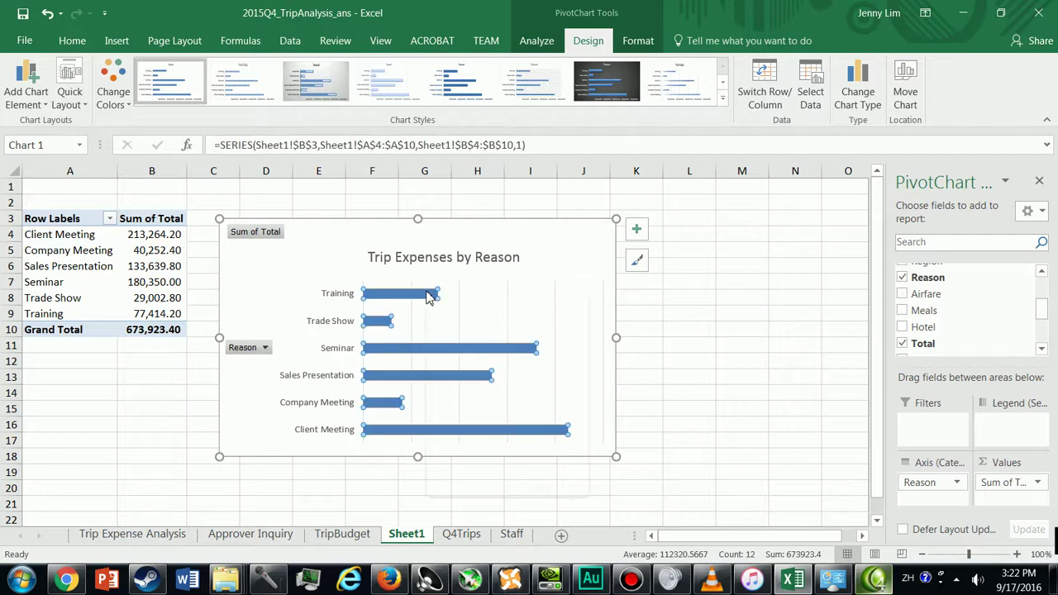
pyautogui.rightClick(428, 294)
pyautogui.click(495, 446)
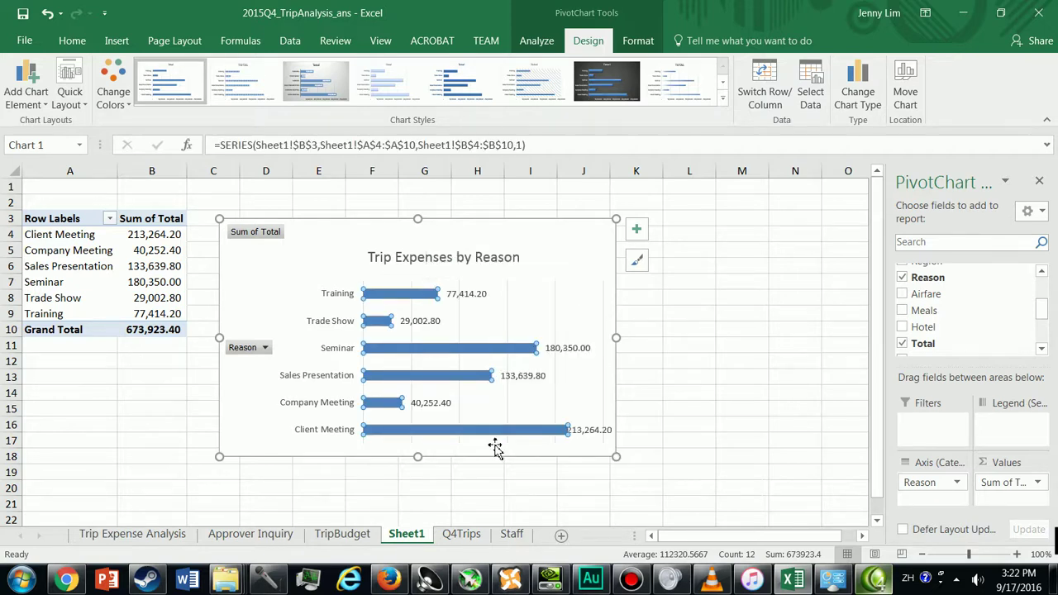
pyautogui.click(261, 239)
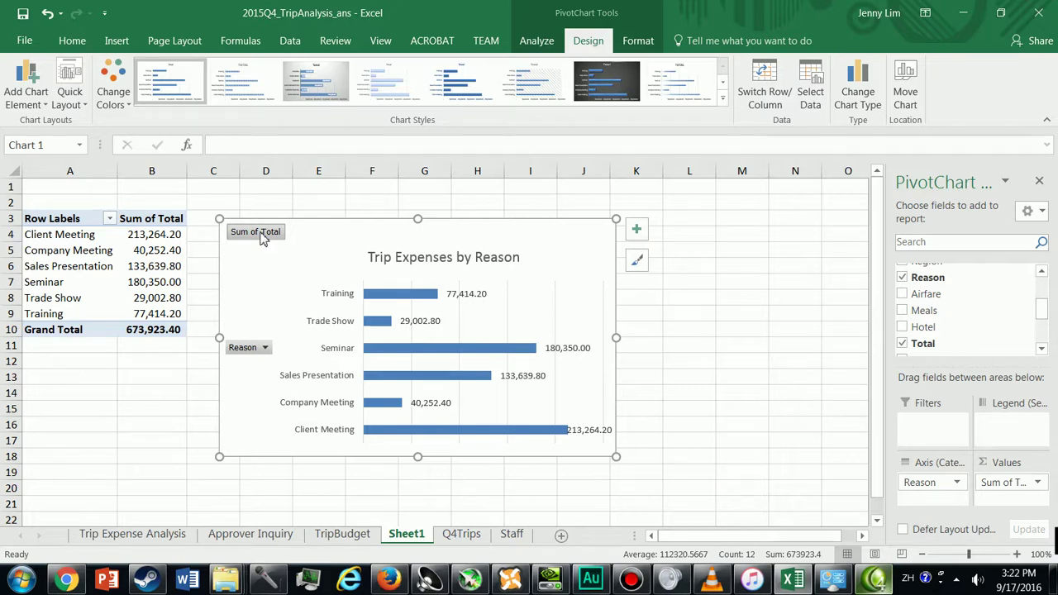
# Step: Hide all field buttons, including Sum of Total and Reason, on the chart
pyautogui.click(265, 348)
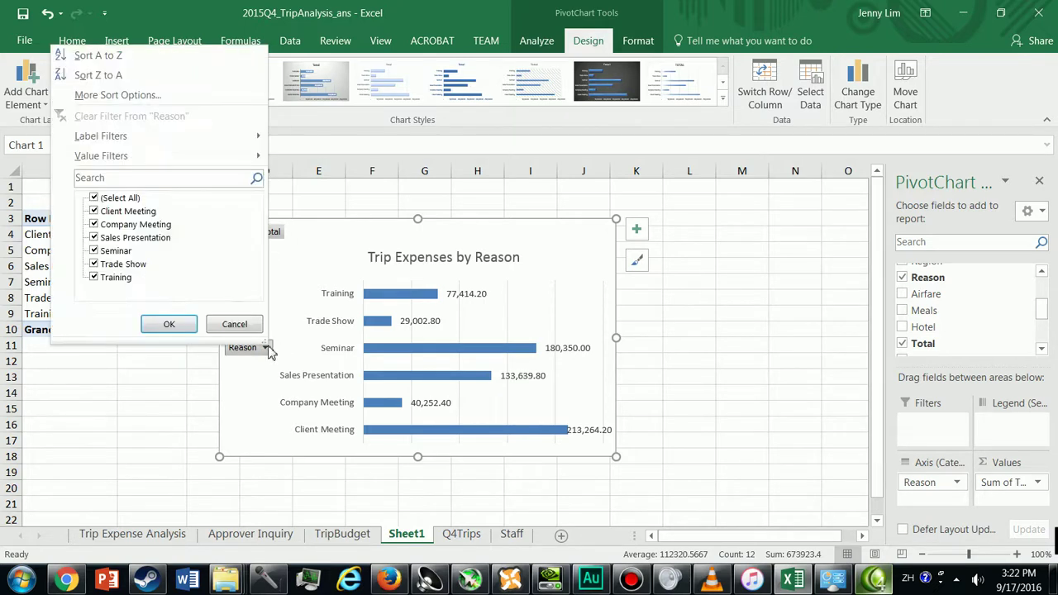
pyautogui.click(169, 325)
pyautogui.click(269, 234)
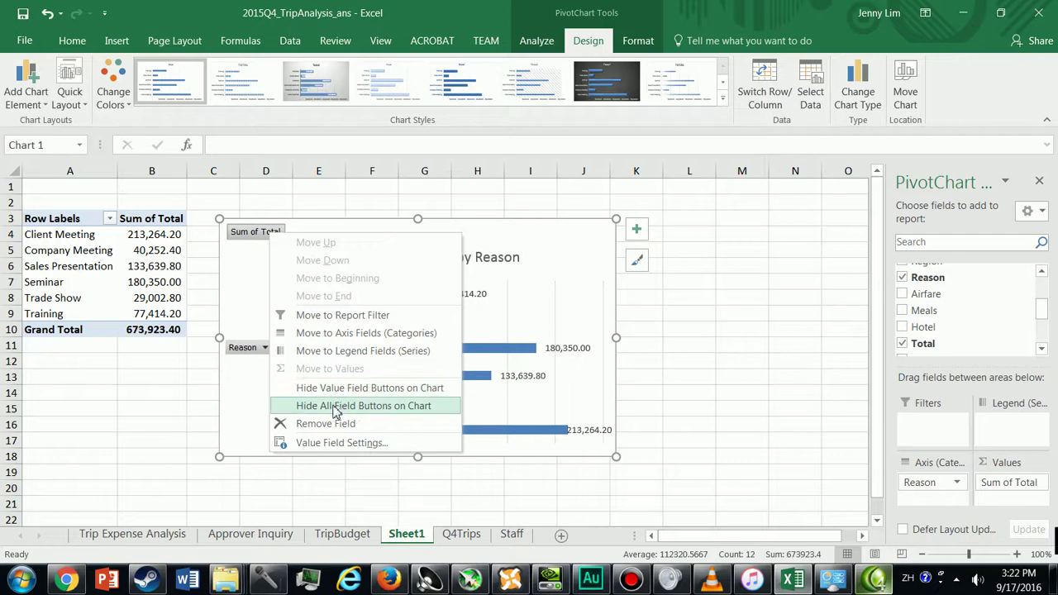
pyautogui.click(335, 411)
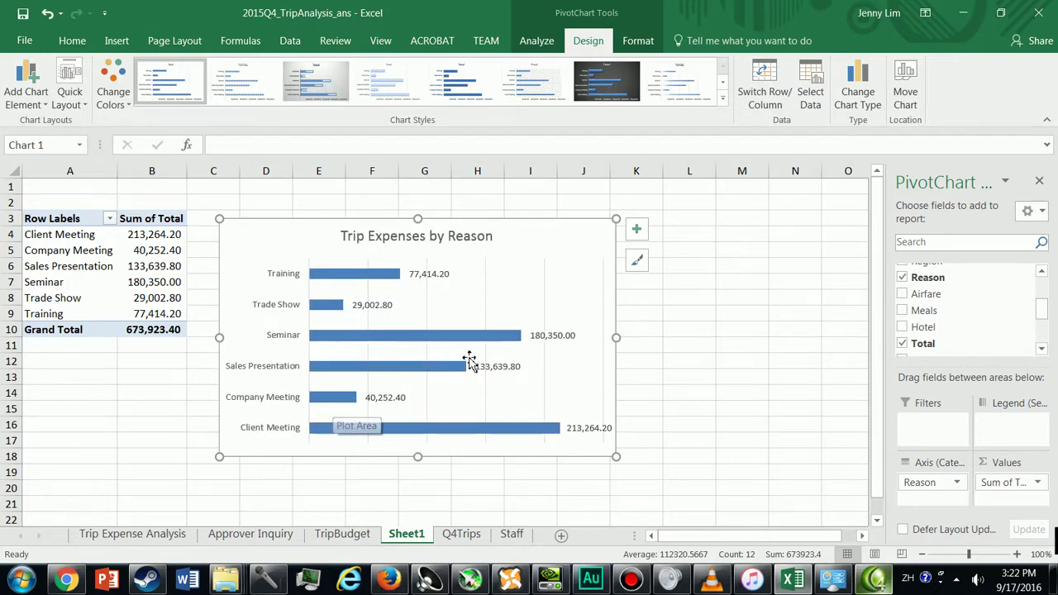
# Step: Move the whole chart up and left over columns A–H
pyautogui.click(488, 285)
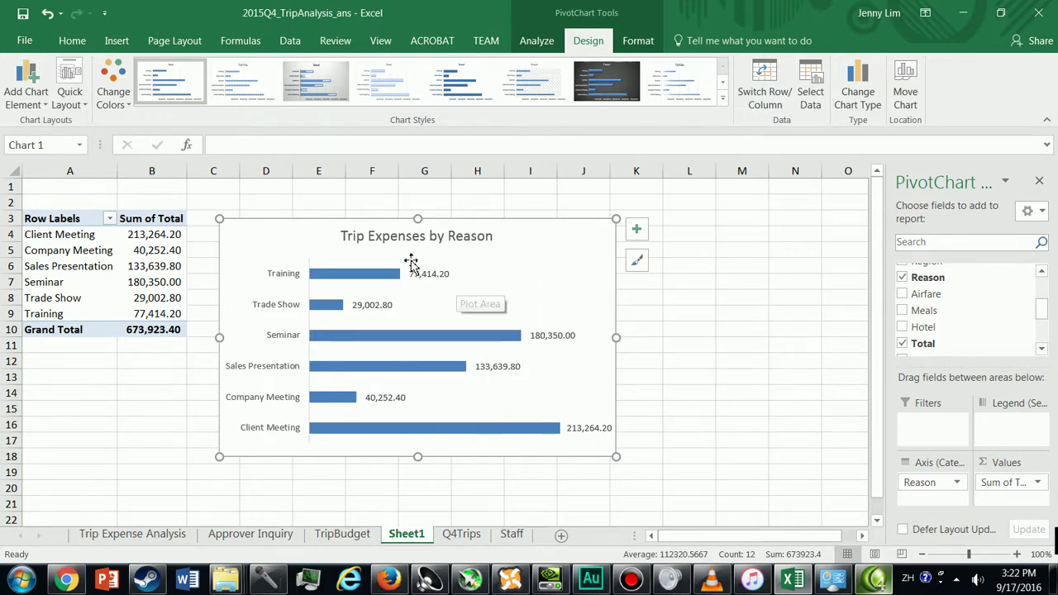
pyautogui.click(503, 240)
pyautogui.moveTo(504, 240); pyautogui.dragTo(536, 227)
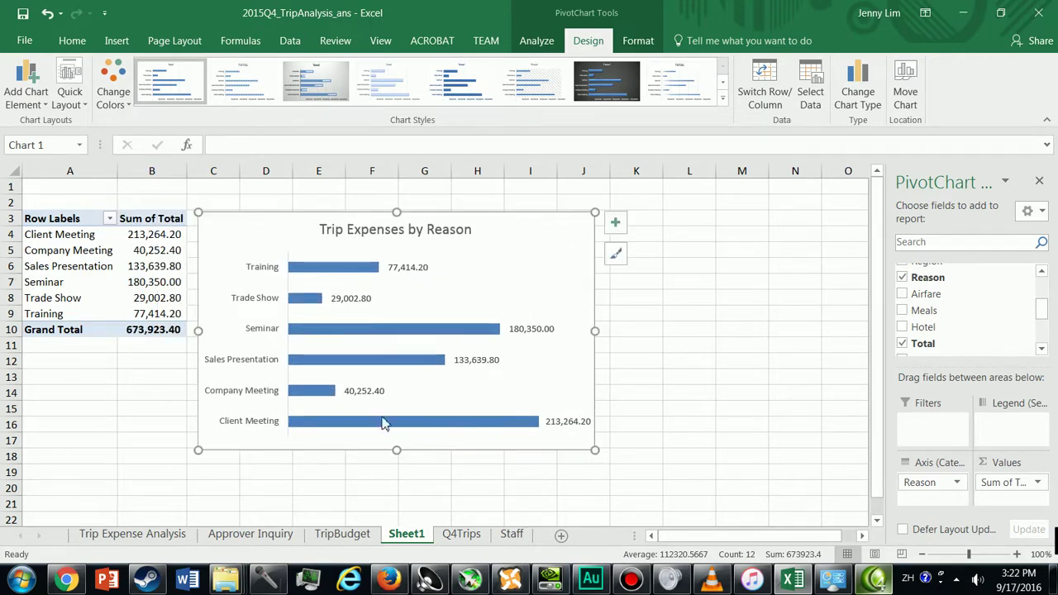
# Step: Rename Sheet1 to 'Trip Exp by Reason - Chart' and return to the Q4Trips sheet
pyautogui.click(417, 535)
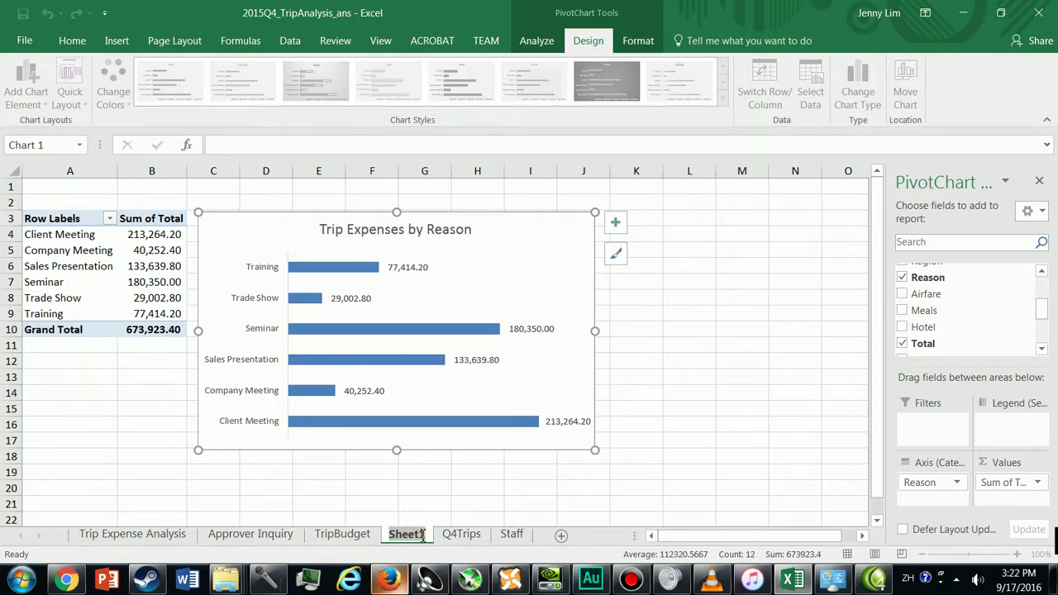
pyautogui.write('Trip Exp')
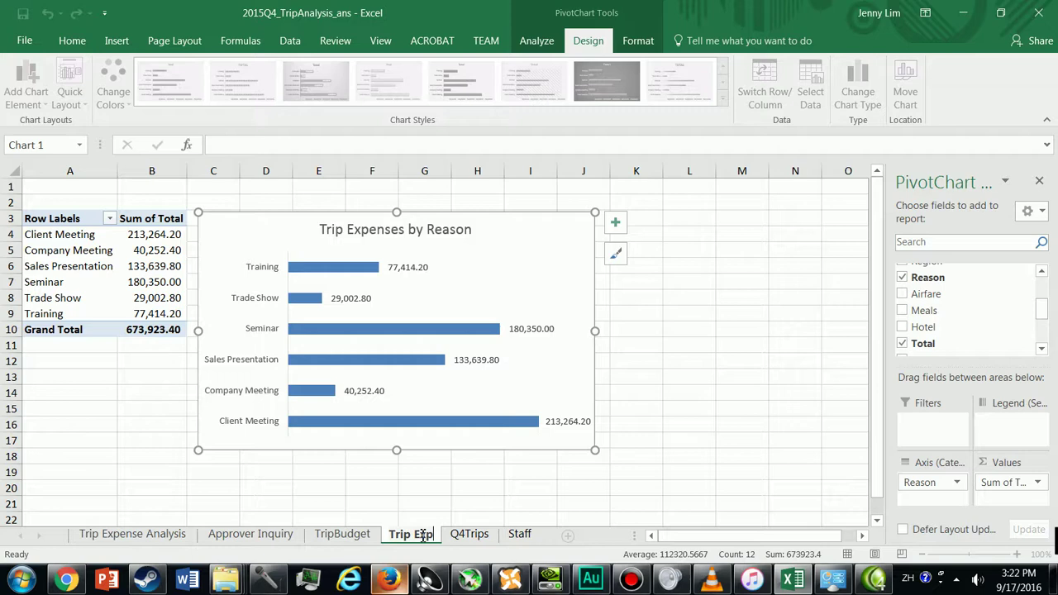
pyautogui.write(' by Reason')
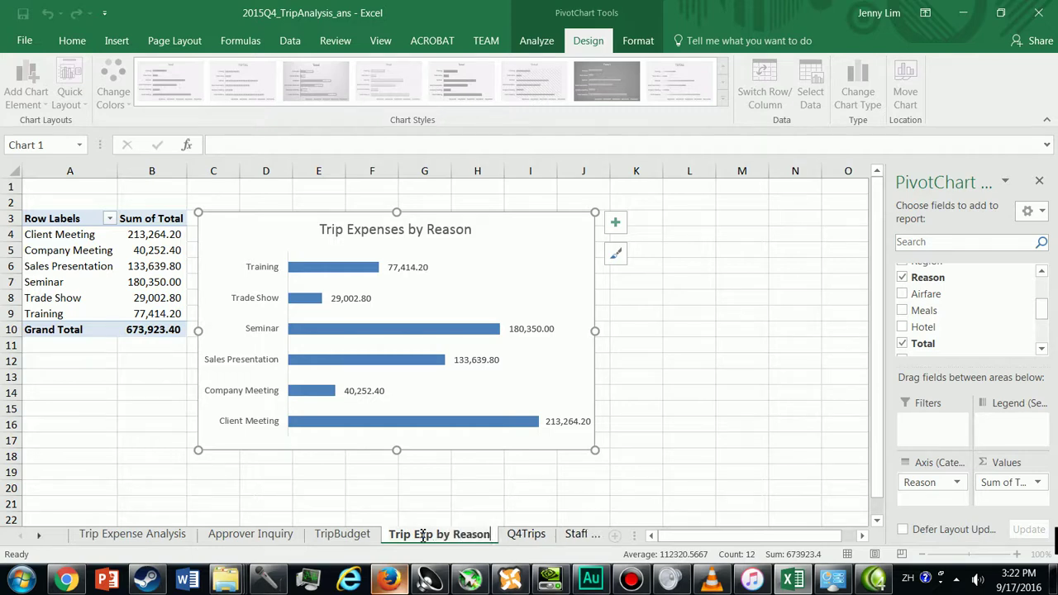
pyautogui.write(' - Chart')
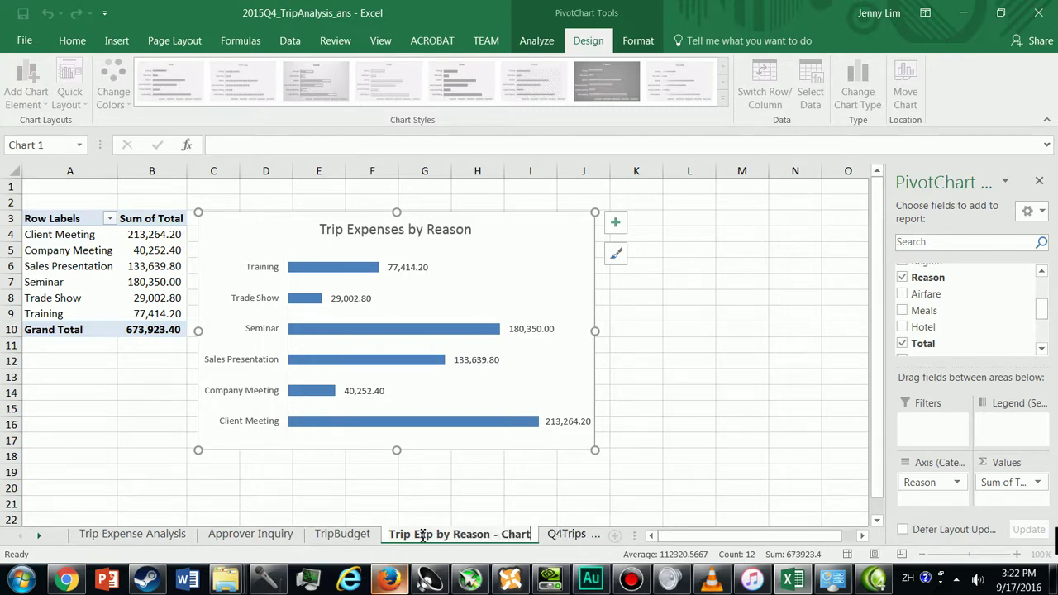
pyautogui.press('Return')
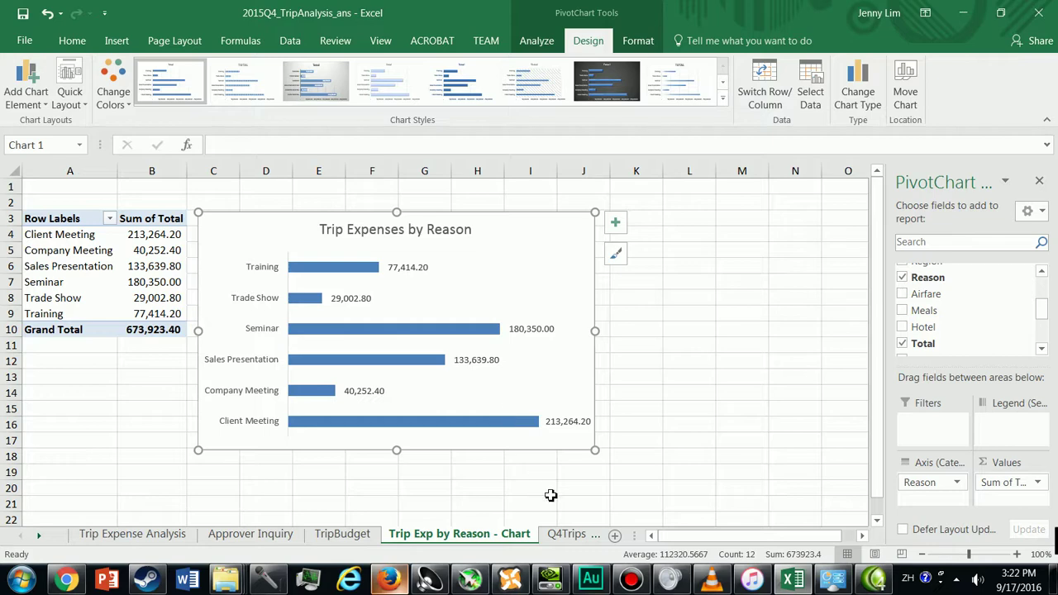
pyautogui.click(570, 538)
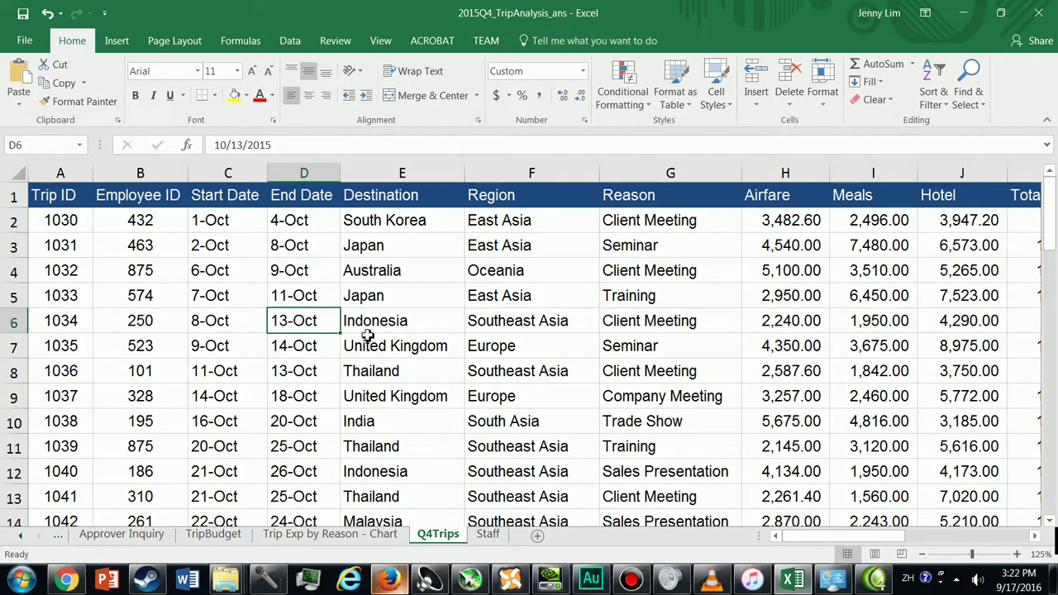
# Step: Create a PivotTable on a new sheet with Region as rows and Trip ID as values
pyautogui.click(517, 222)
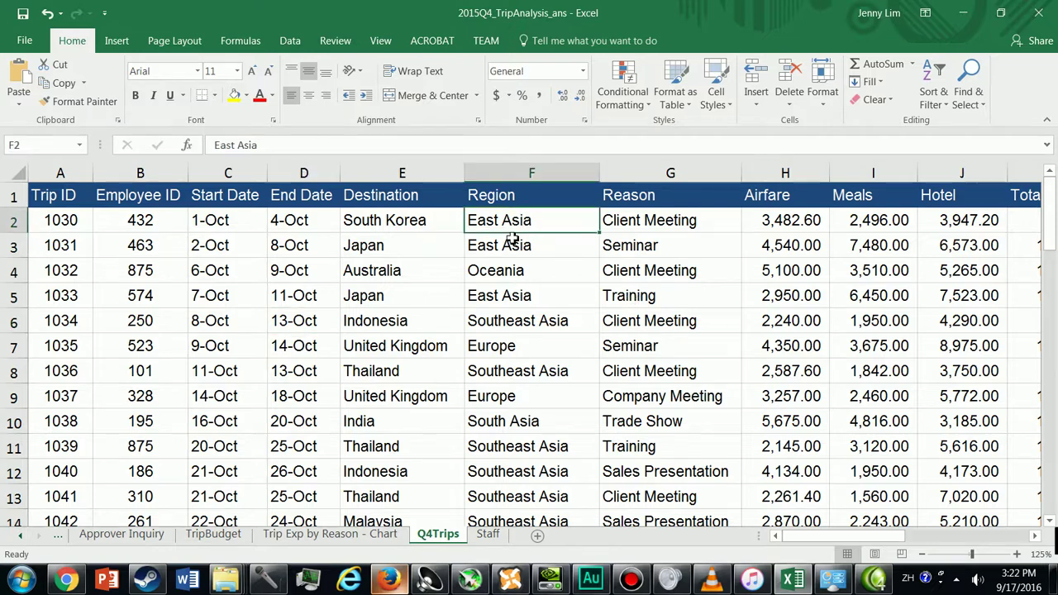
pyautogui.click(529, 280)
pyautogui.click(506, 342)
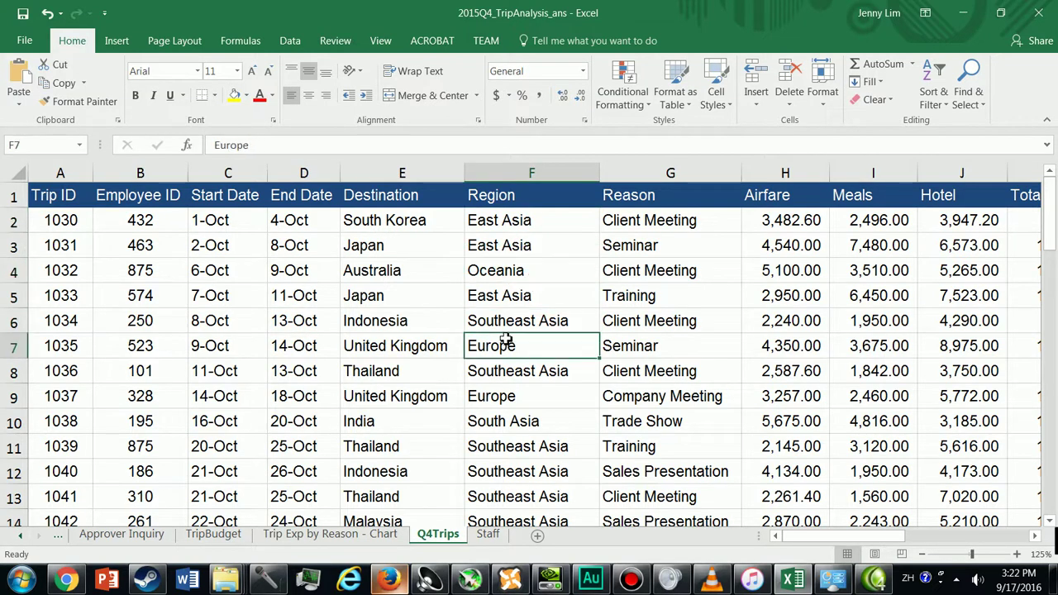
pyautogui.click(116, 40)
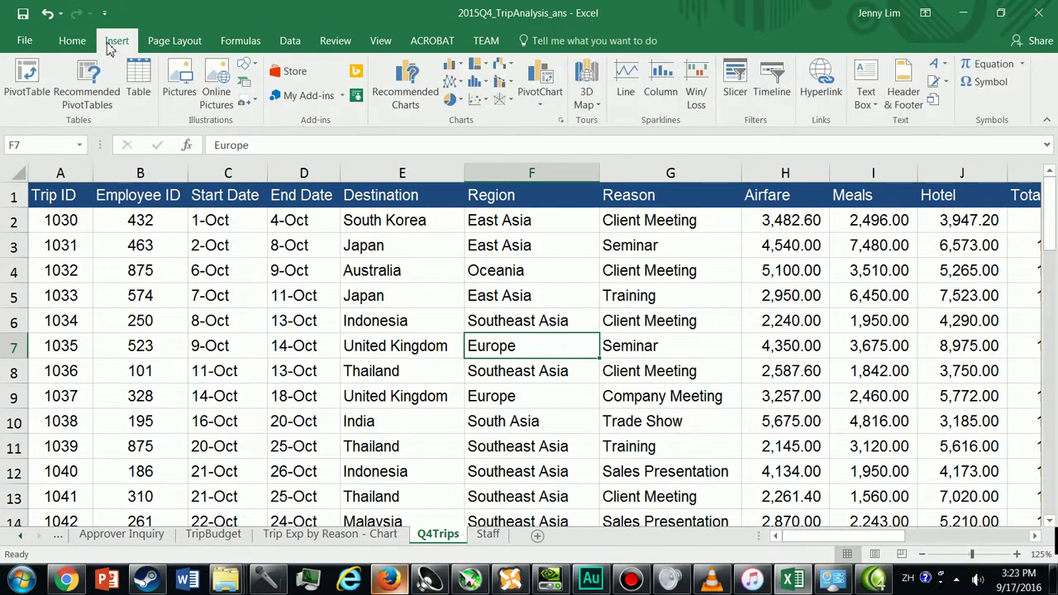
pyautogui.click(37, 98)
pyautogui.click(469, 438)
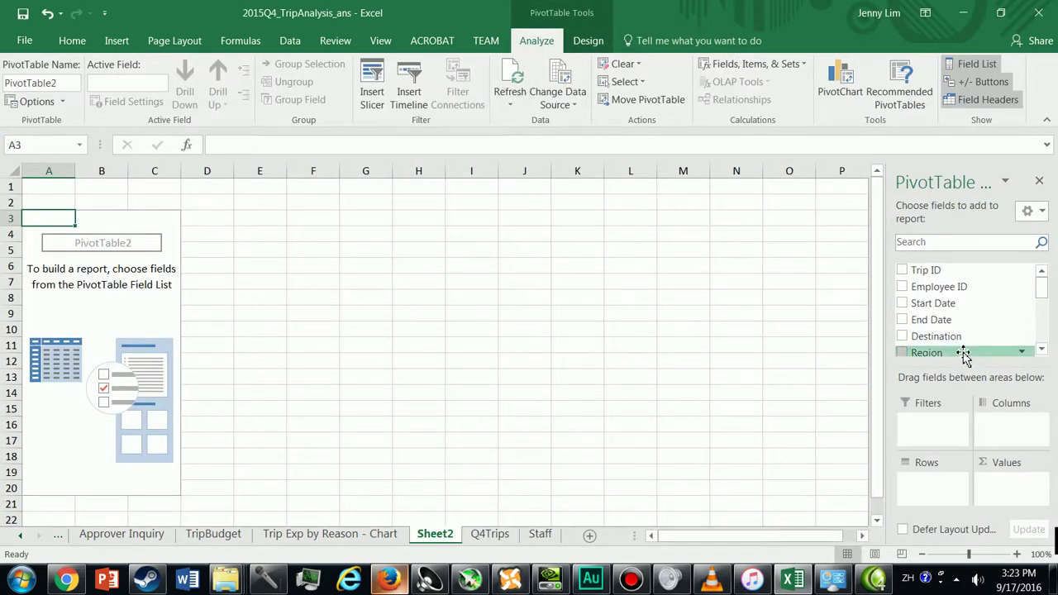
pyautogui.scroll(-2, 971, 302)
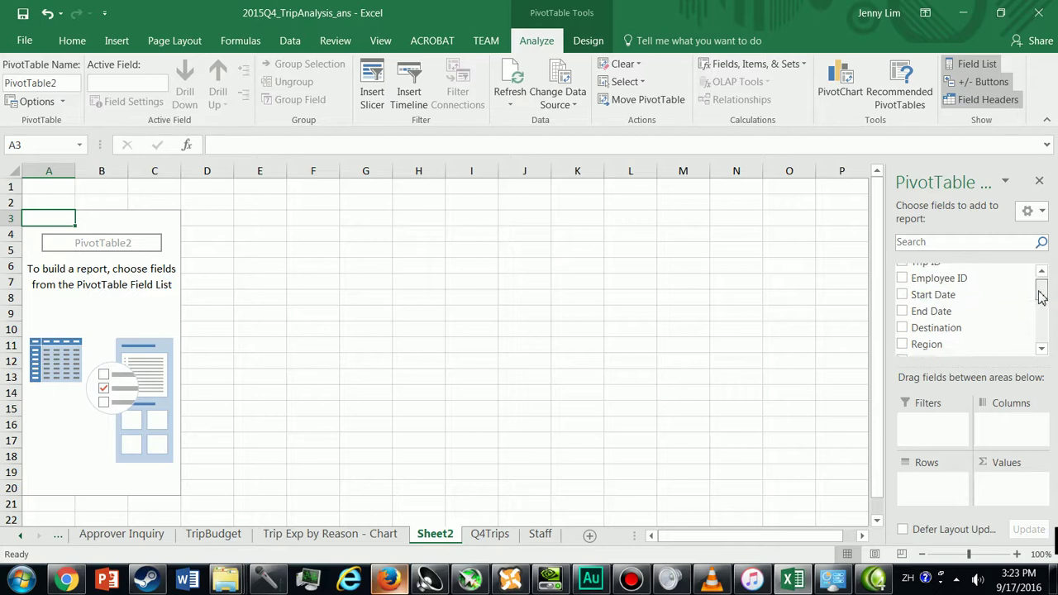
pyautogui.click(902, 318)
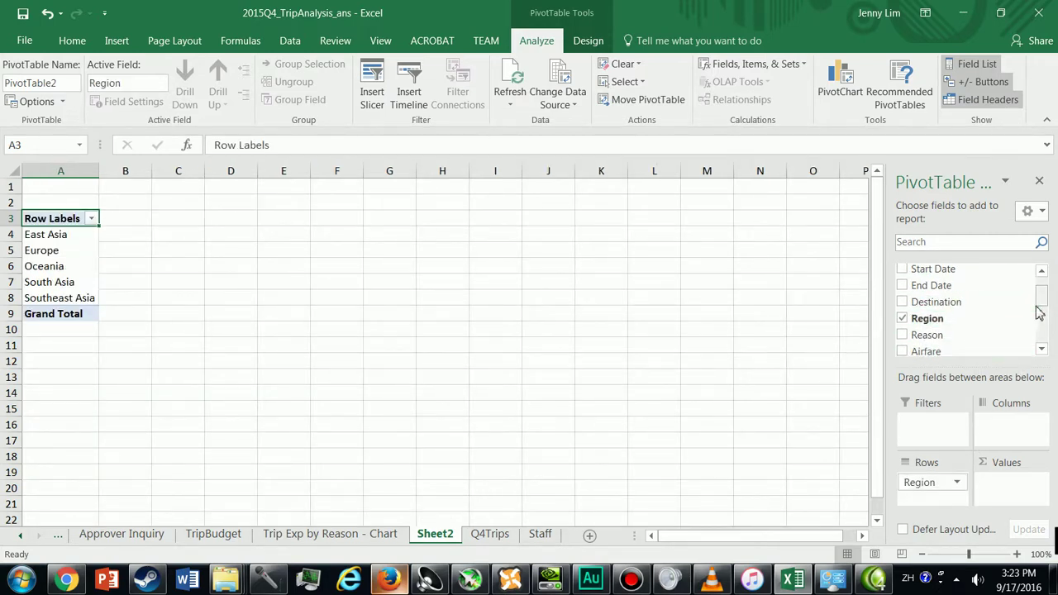
pyautogui.moveTo(1044, 307); pyautogui.dragTo(1043, 290)
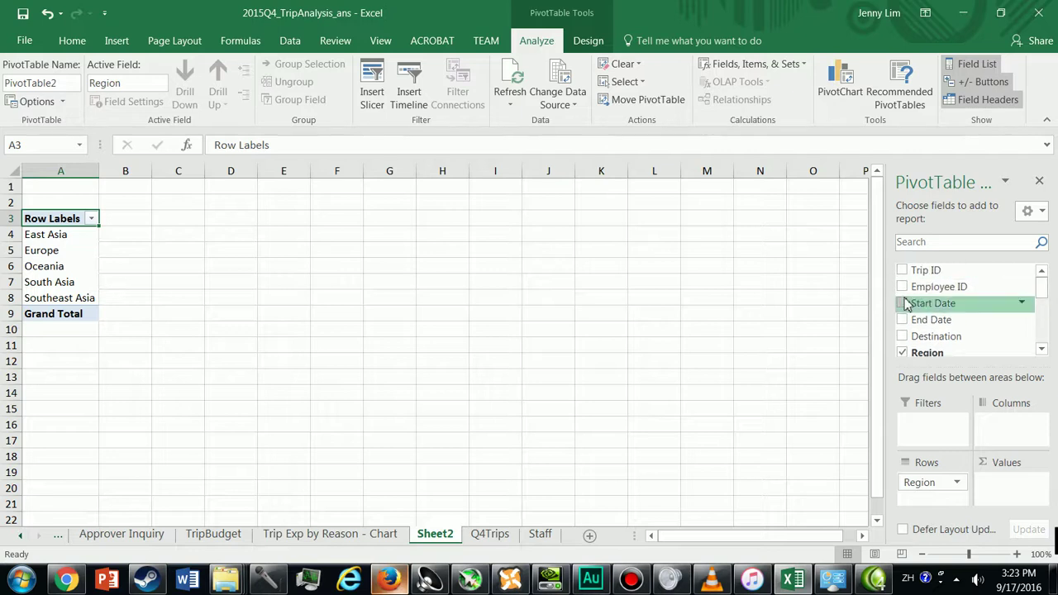
pyautogui.click(902, 272)
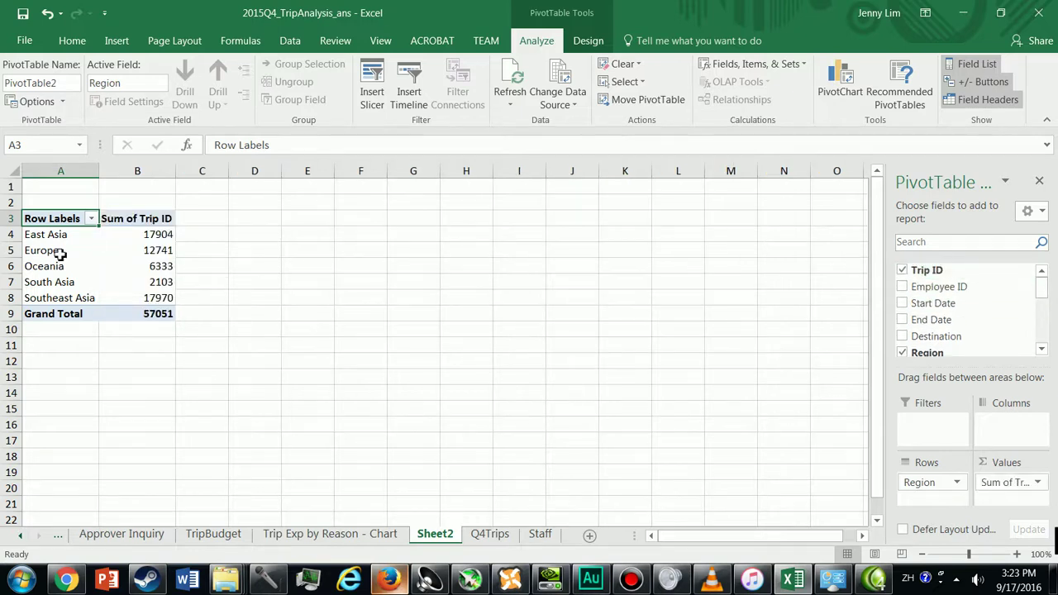
# Step: Summarize Trip ID by Count instead of Sum, then select the region rows and counts
pyautogui.click(159, 234)
pyautogui.rightClick(159, 234)
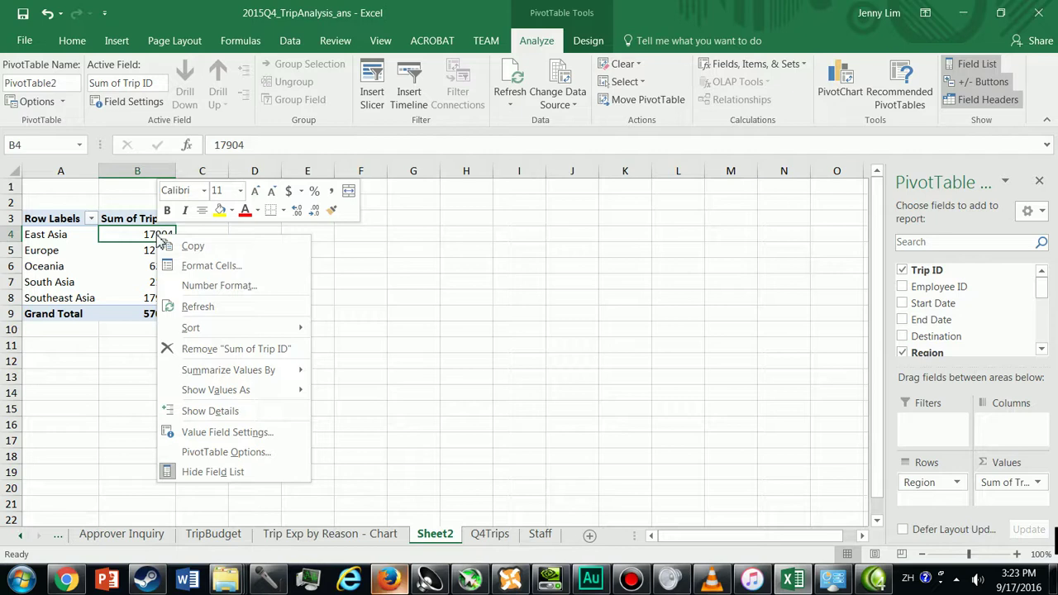
pyautogui.moveTo(248, 370)
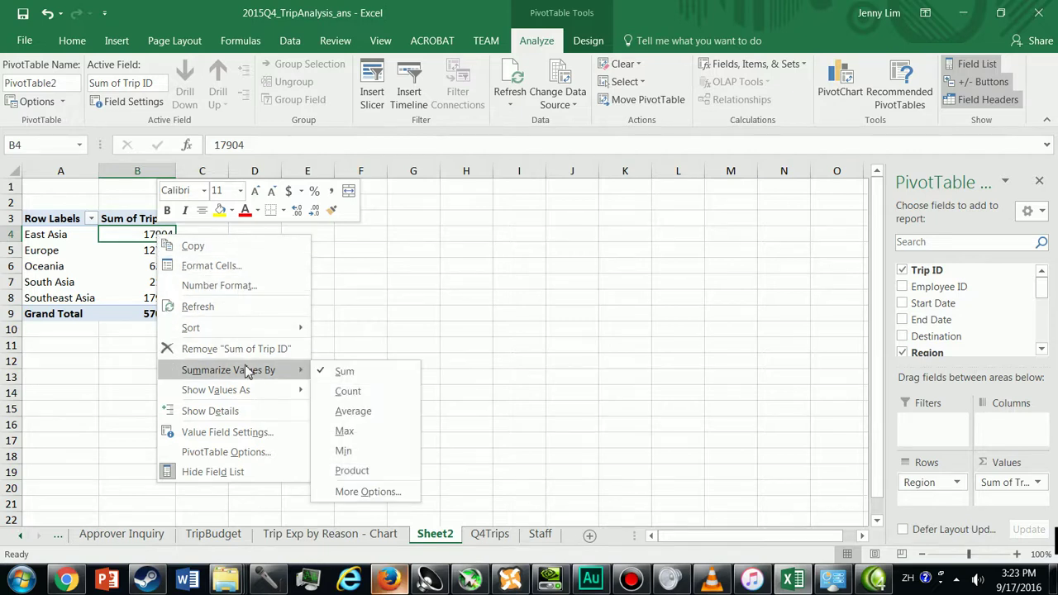
pyautogui.click(394, 394)
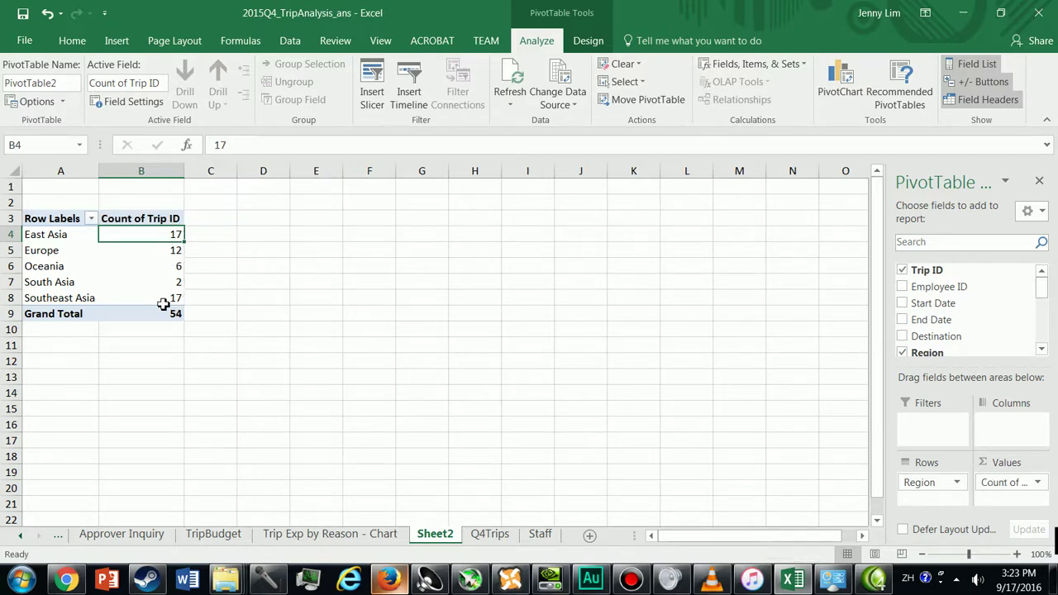
pyautogui.moveTo(77, 237); pyautogui.dragTo(156, 298)
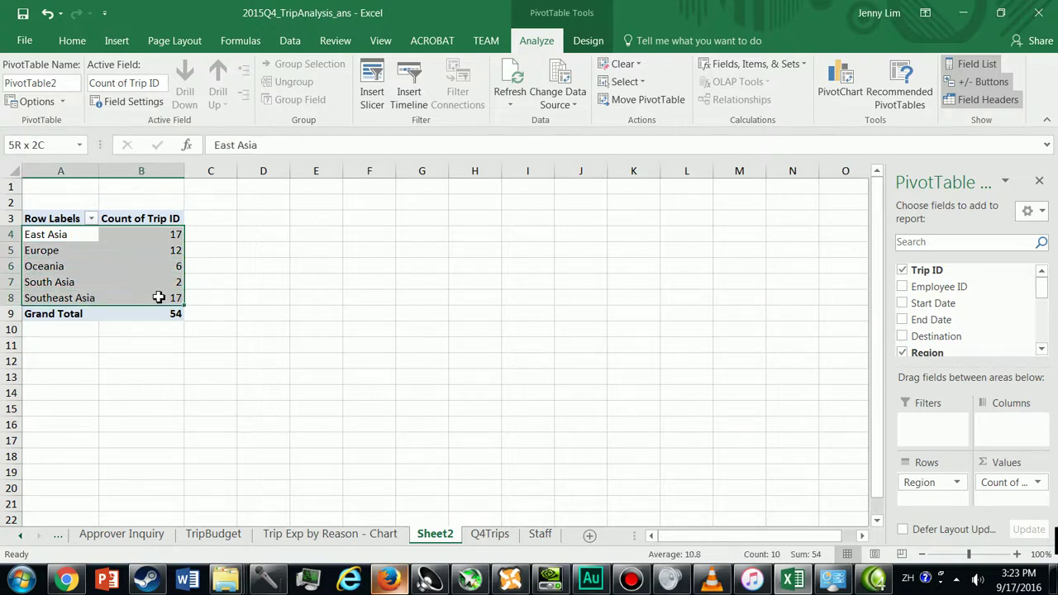
# Step: Insert a clustered column chart of trips by region and move it up and left
pyautogui.click(120, 42)
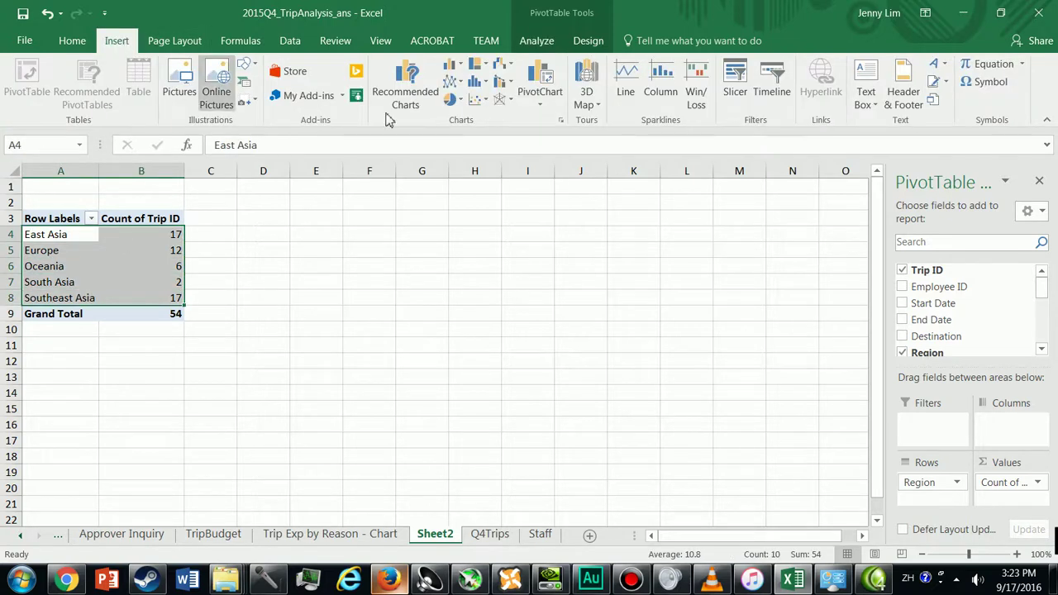
pyautogui.click(460, 68)
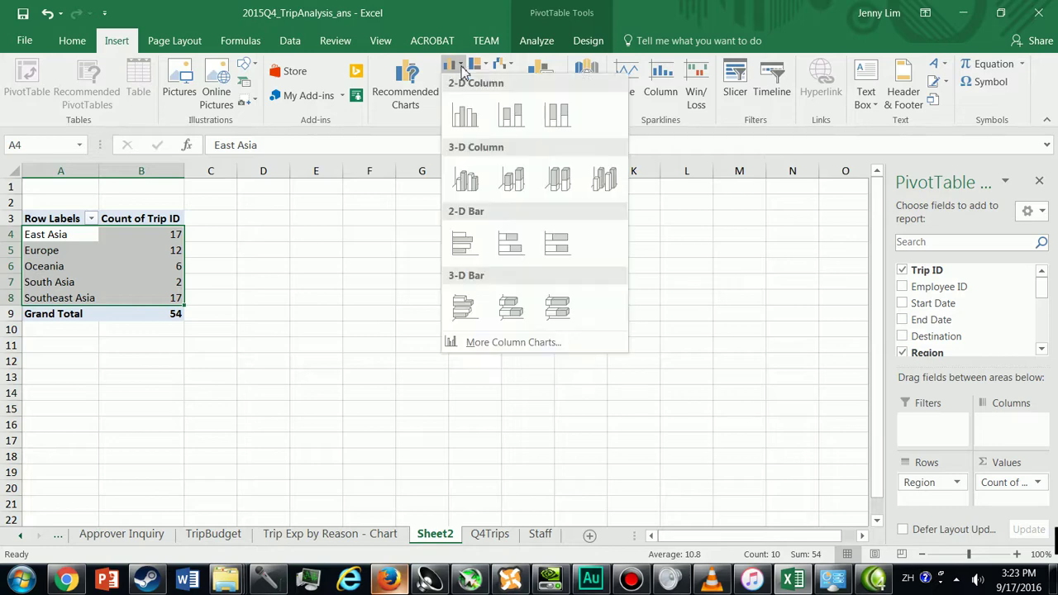
pyautogui.click(460, 114)
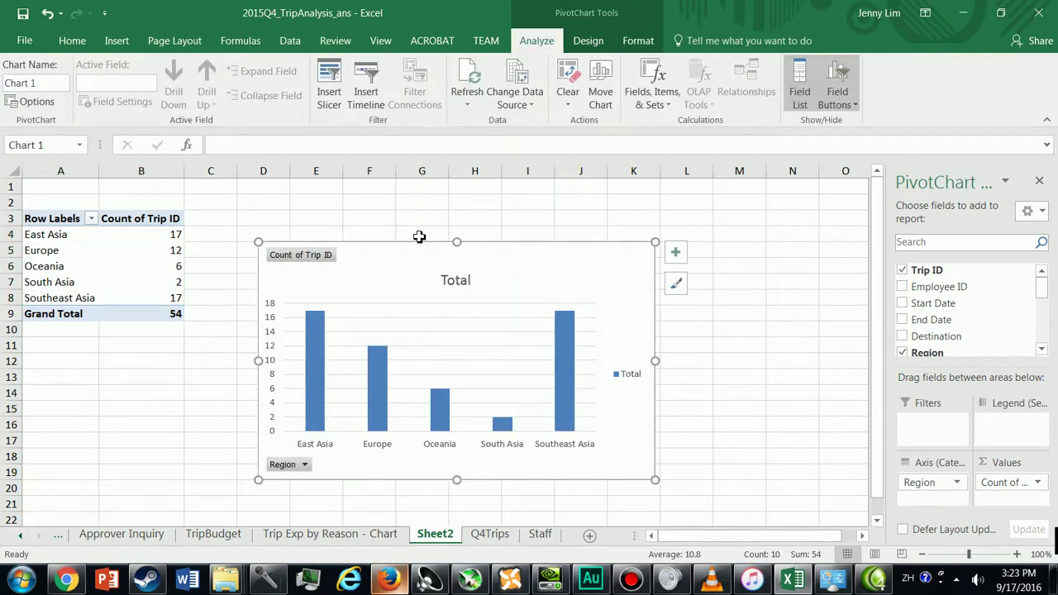
pyautogui.moveTo(420, 247); pyautogui.dragTo(380, 211)
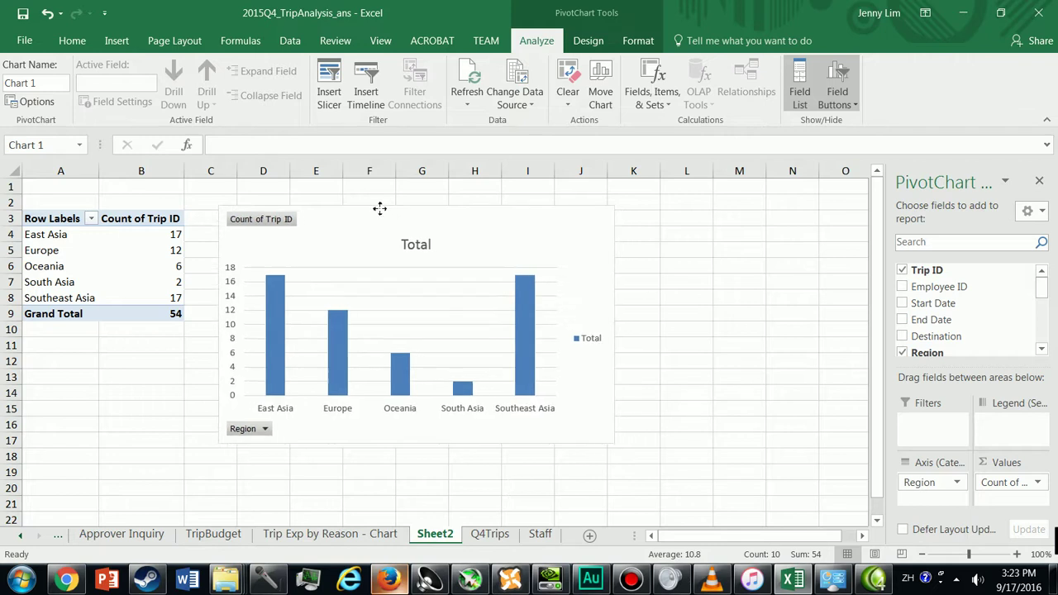
# Step: Delete the Total legend and change the chart title to 'No. of Trips by Region'
pyautogui.click(587, 341)
pyautogui.rightClick(587, 347)
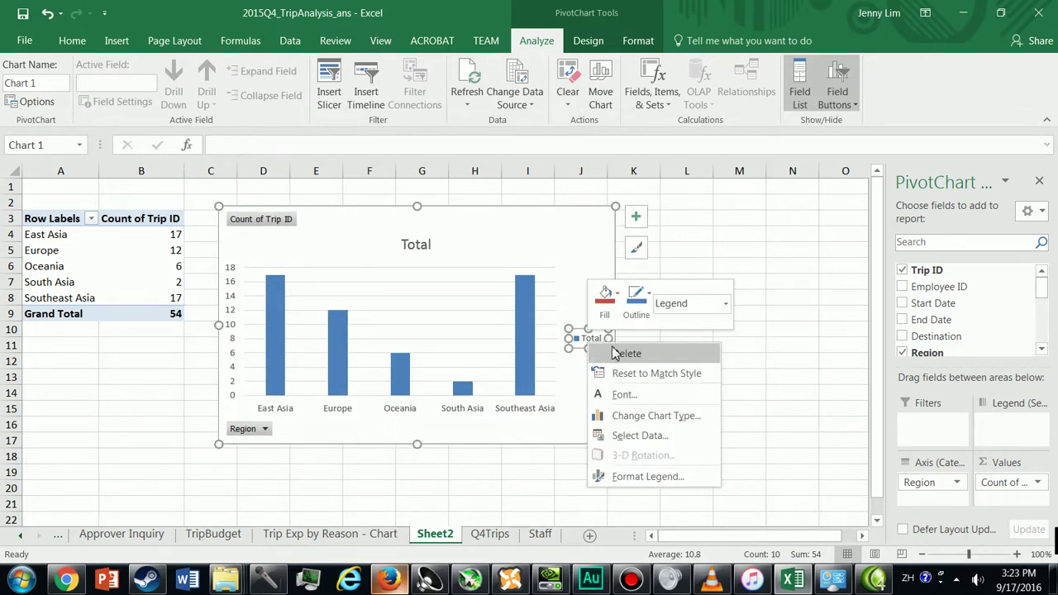
pyautogui.click(614, 352)
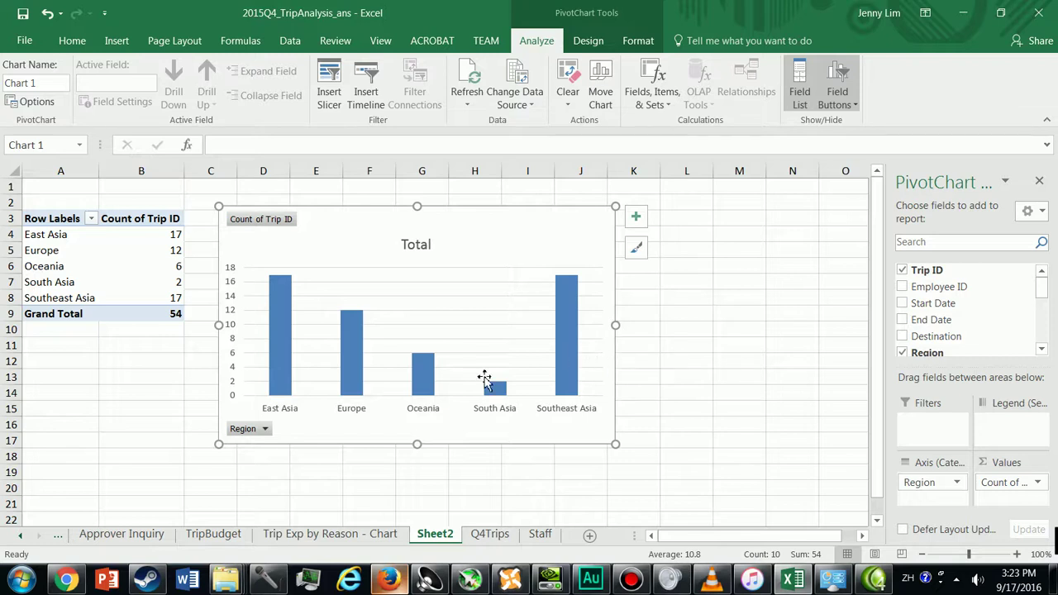
pyautogui.click(411, 248)
pyautogui.click(413, 245)
pyautogui.moveTo(404, 245); pyautogui.dragTo(442, 246)
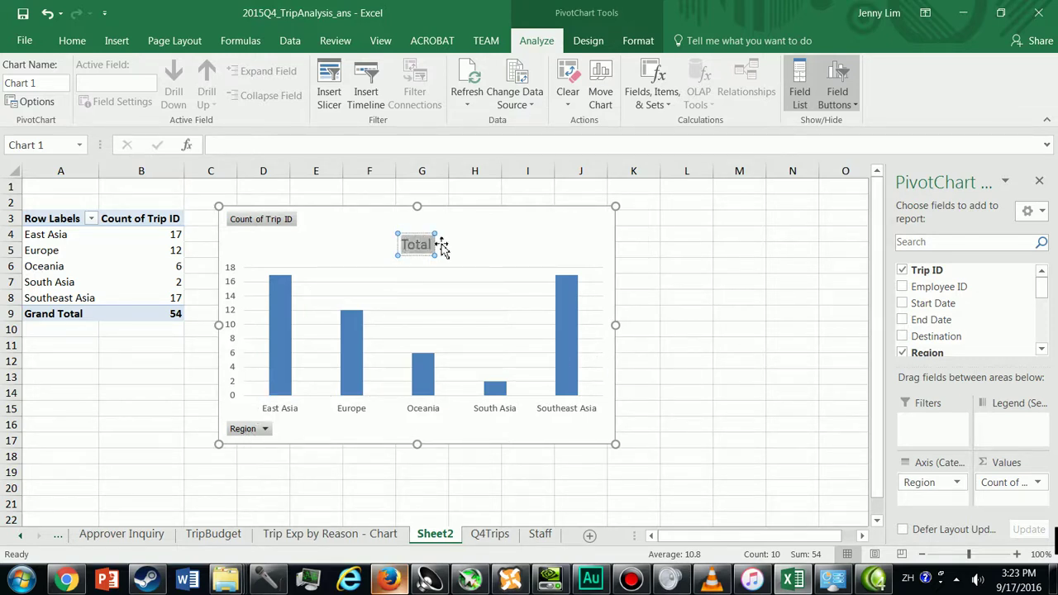
pyautogui.write('No. of Trips')
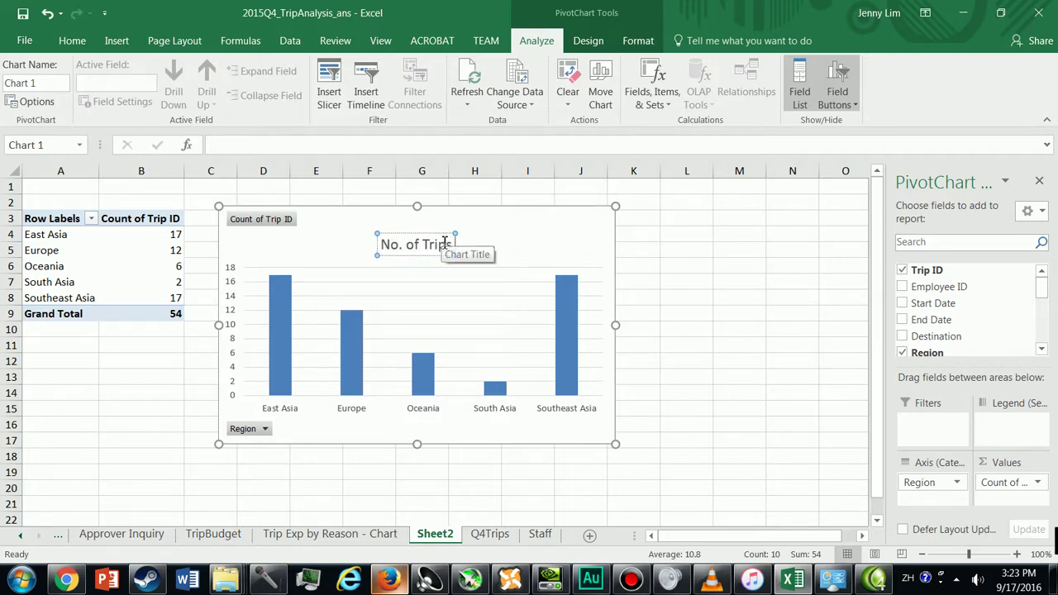
pyautogui.write(' by Region')
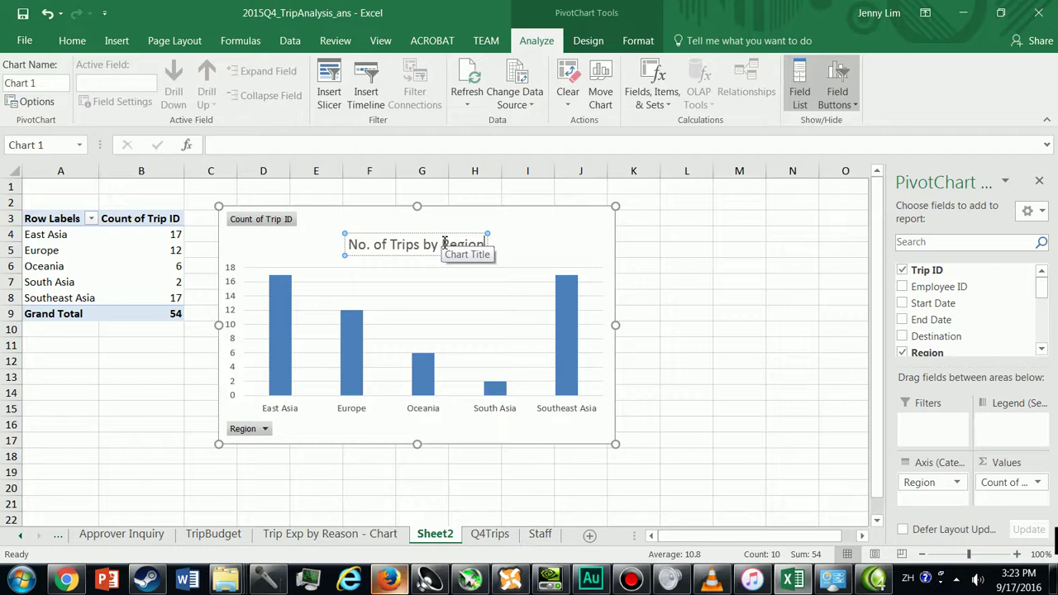
# Step: Delete the vertical value axis and add data labels to the column series
pyautogui.click(233, 287)
pyautogui.rightClick(233, 287)
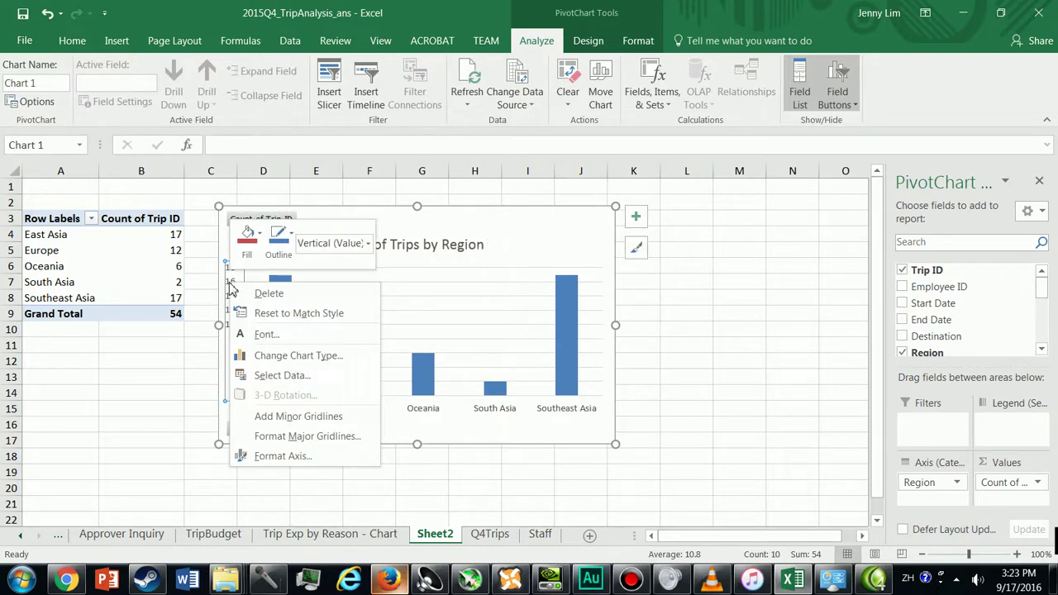
pyautogui.click(268, 291)
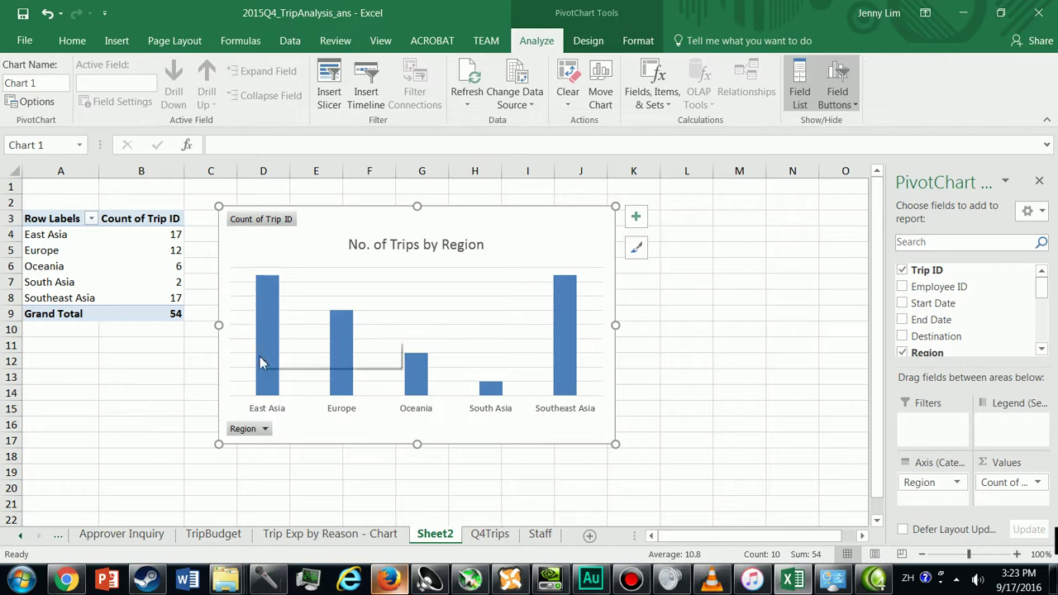
pyautogui.click(275, 315)
pyautogui.rightClick(275, 315)
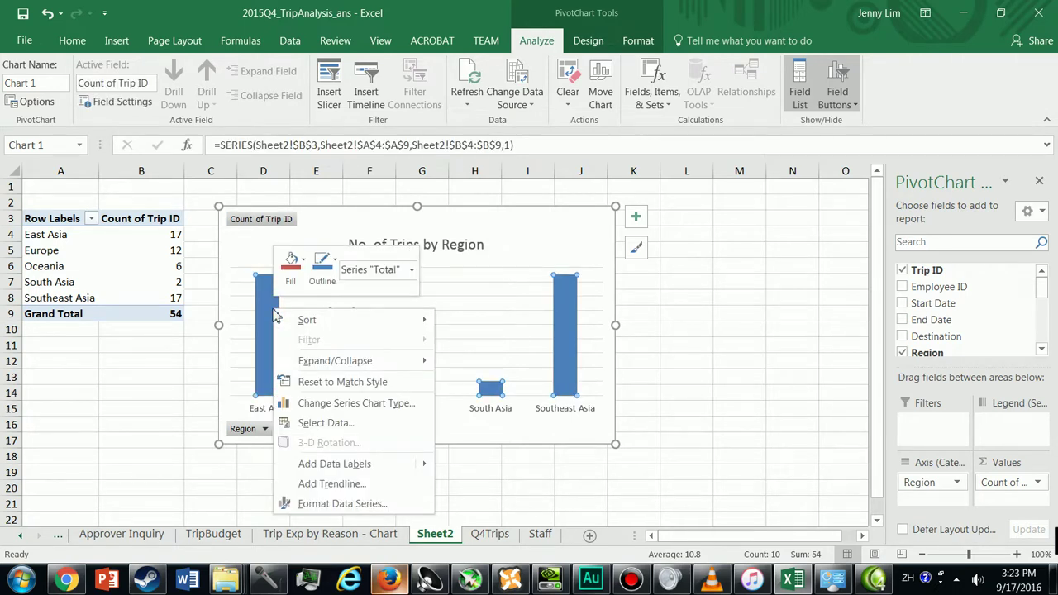
pyautogui.moveTo(368, 464)
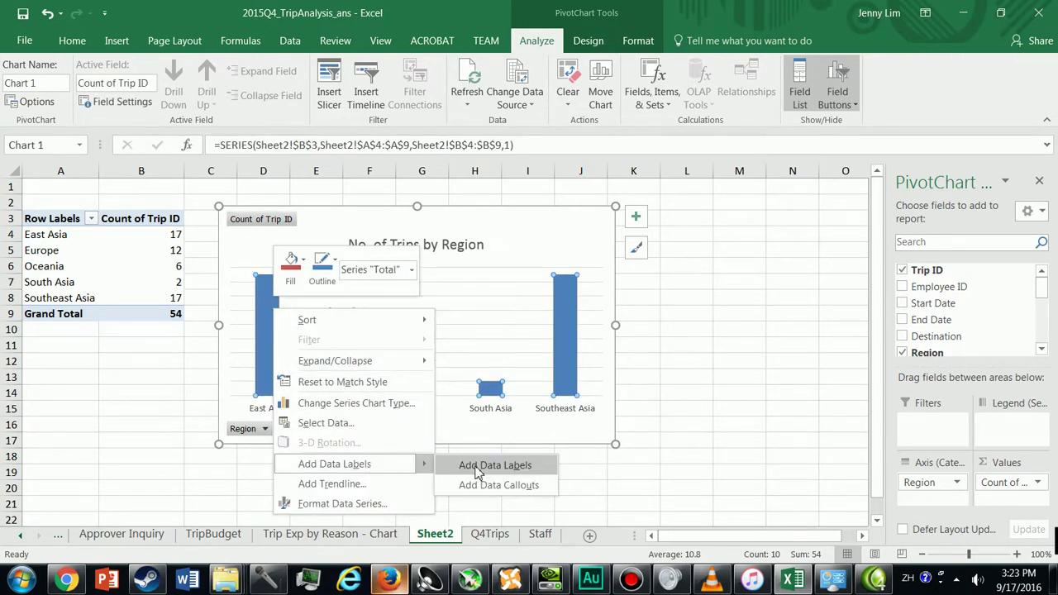
pyautogui.click(494, 466)
# Step: Hide all field buttons on the chart and delete the horizontal gridlines
pyautogui.rightClick(281, 223)
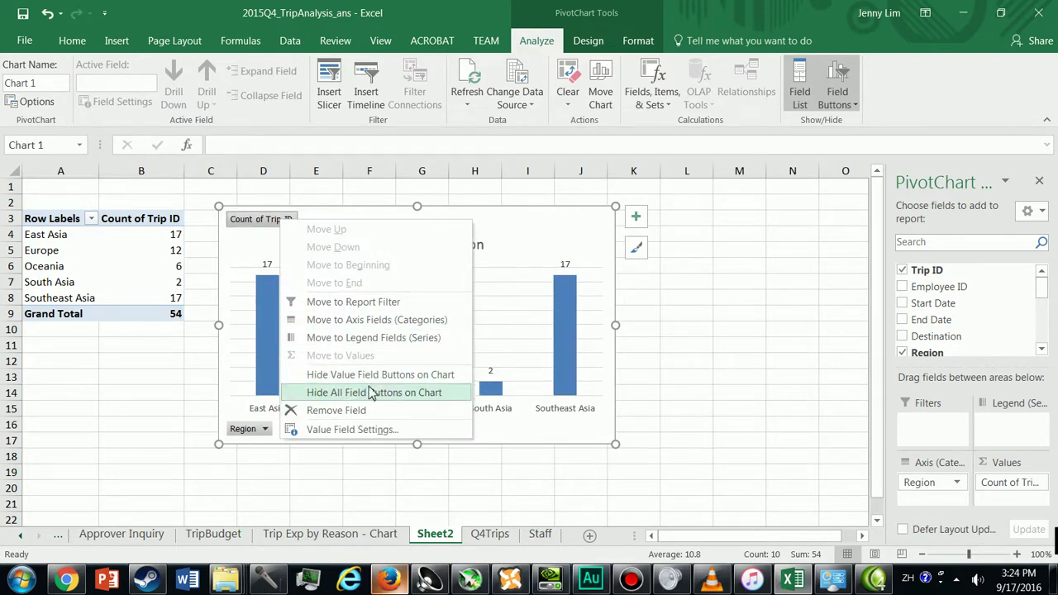
pyautogui.click(376, 393)
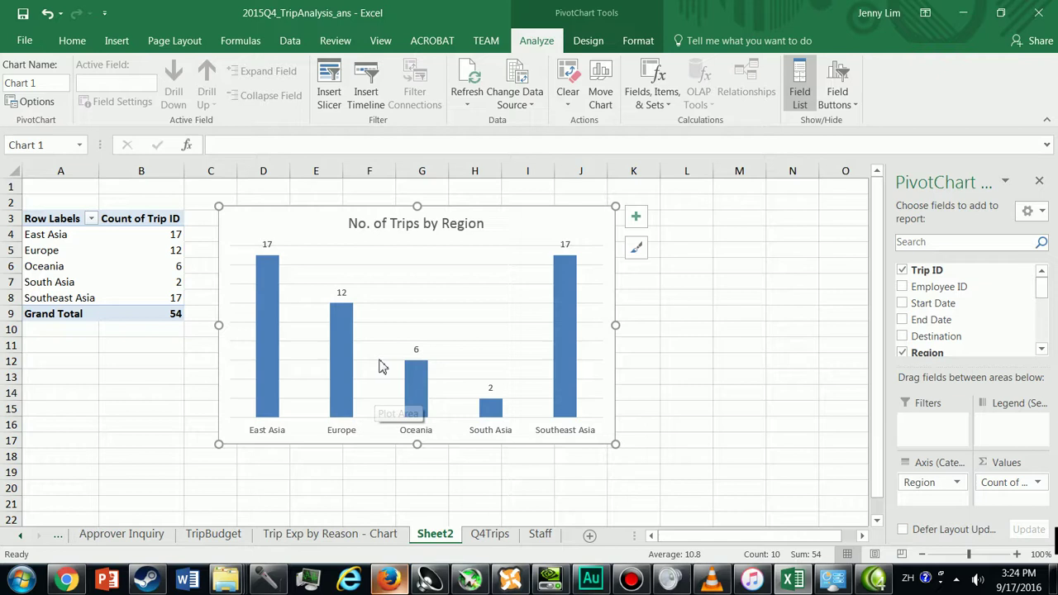
pyautogui.click(384, 251)
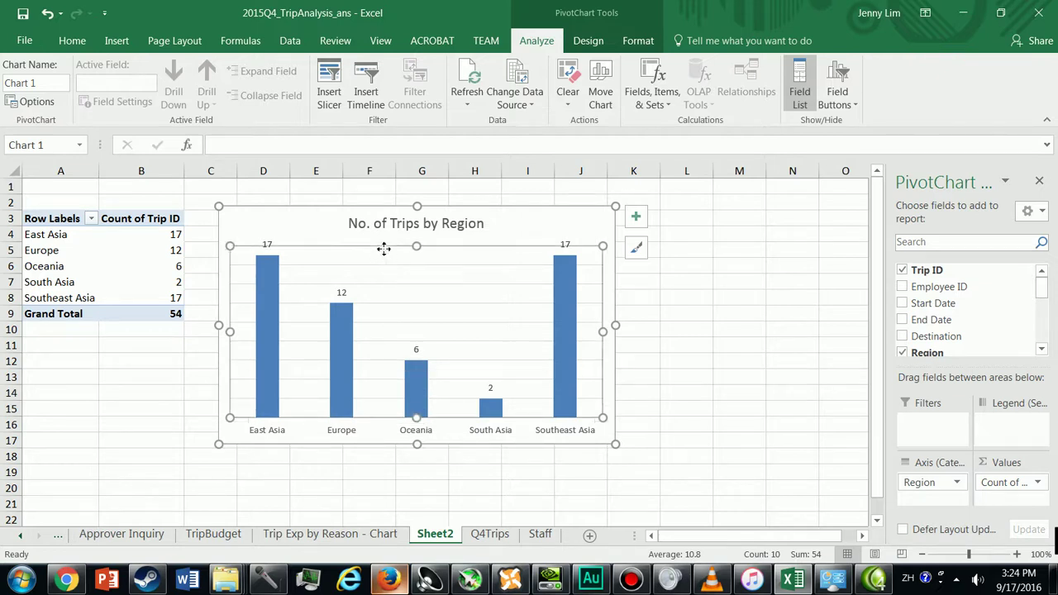
pyautogui.click(389, 264)
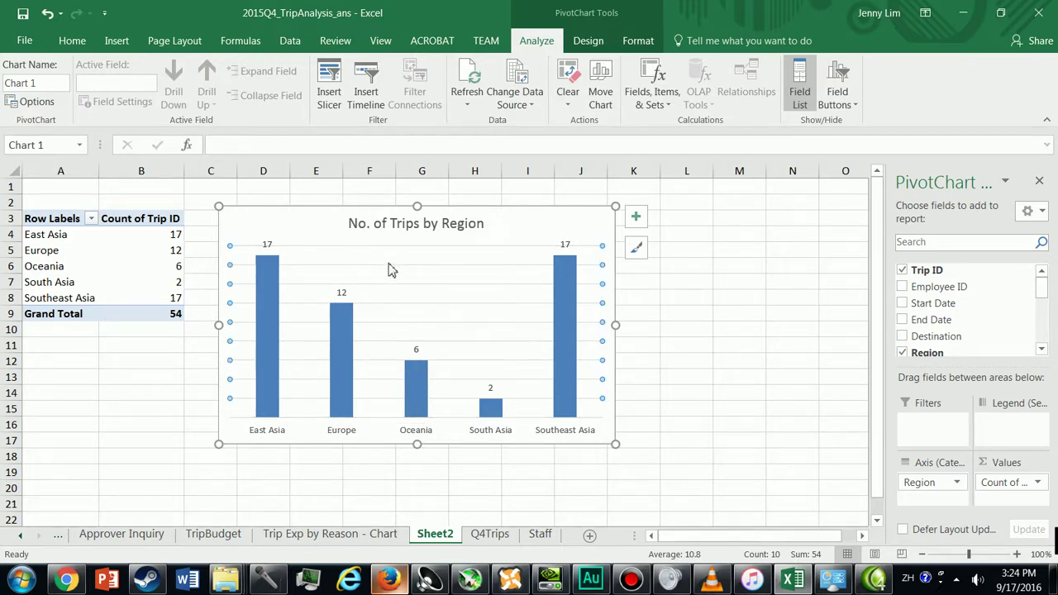
pyautogui.press('Delete')
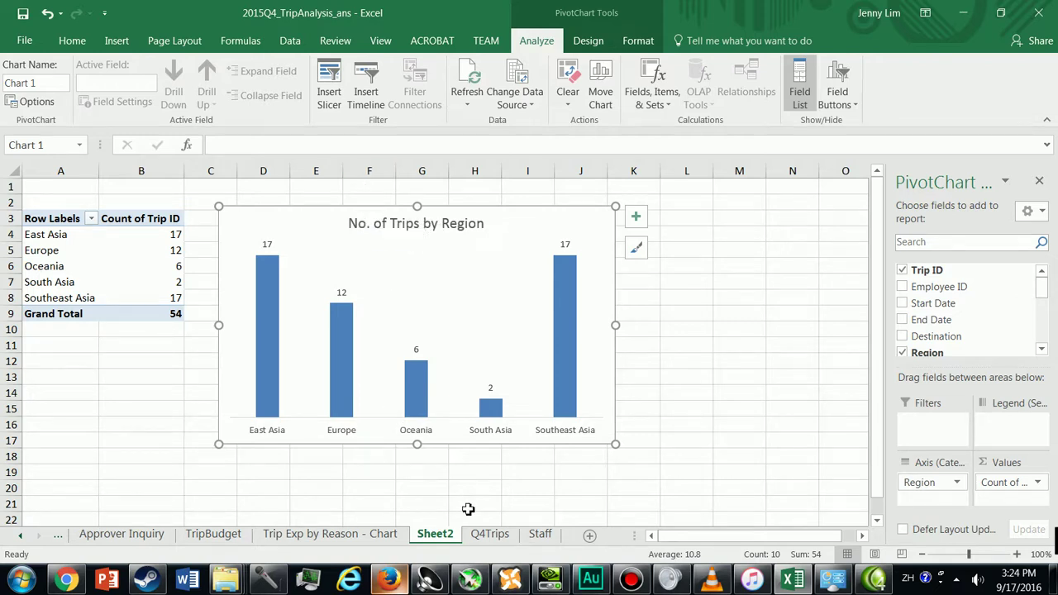
# Step: Rename Sheet2 to 'No. of Trips by Region - Chart'
pyautogui.doubleClick(438, 535)
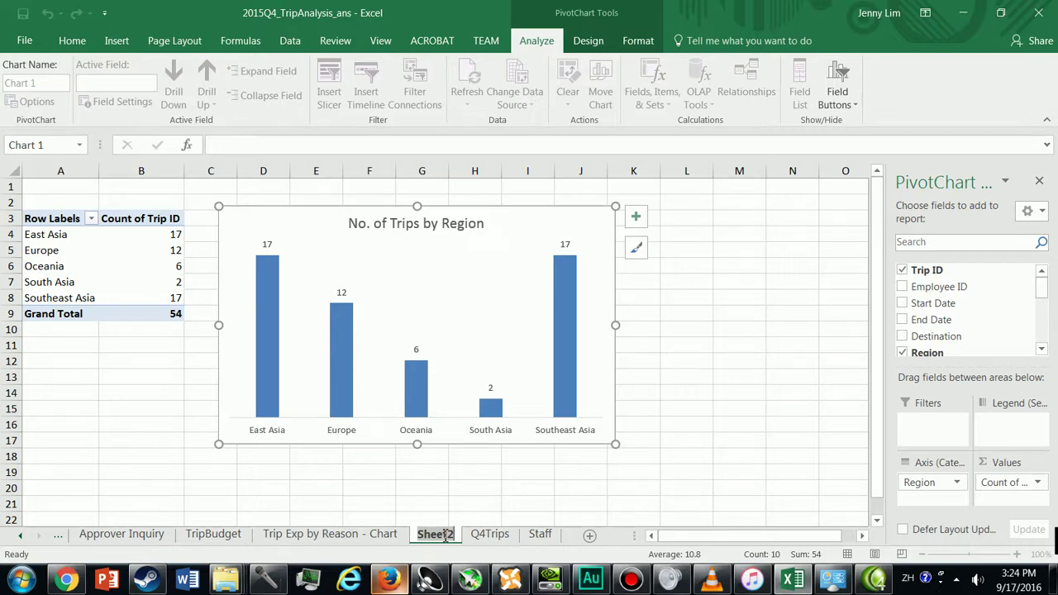
pyautogui.write('No. of Trips by Re')
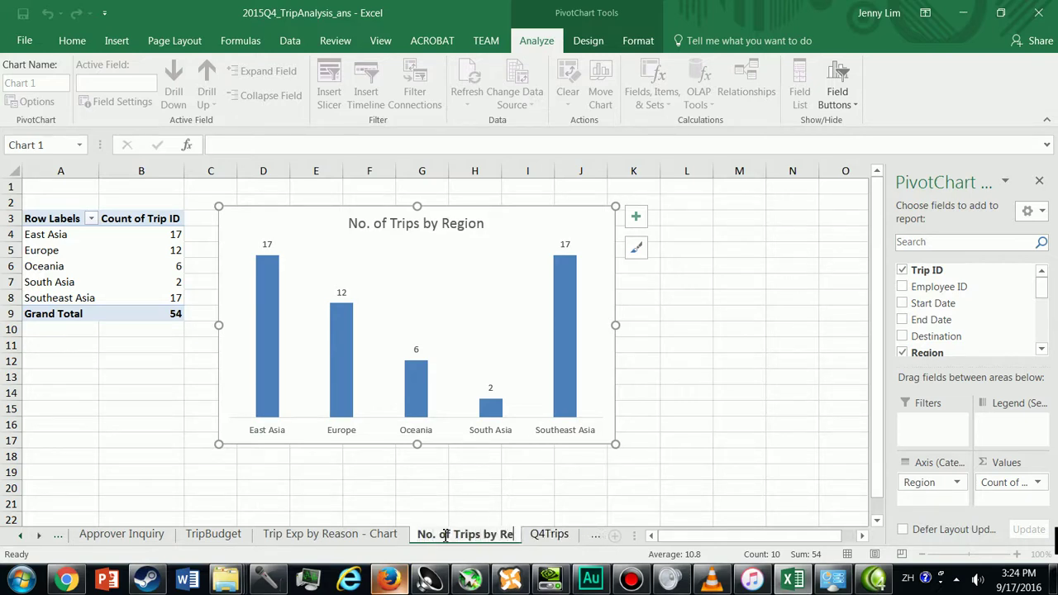
pyautogui.write('gion - Chart')
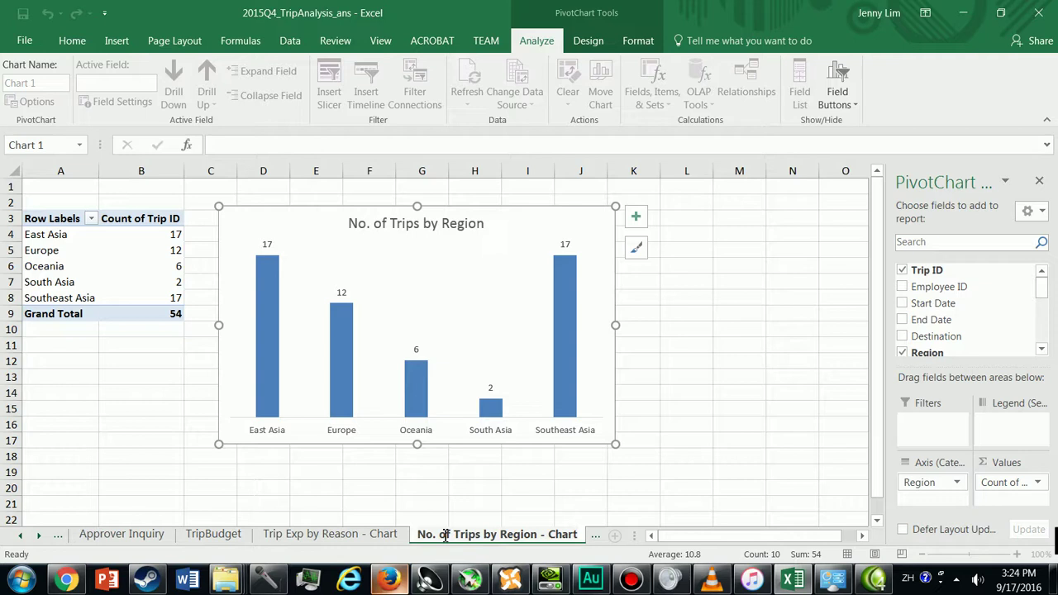
pyautogui.press('Return')
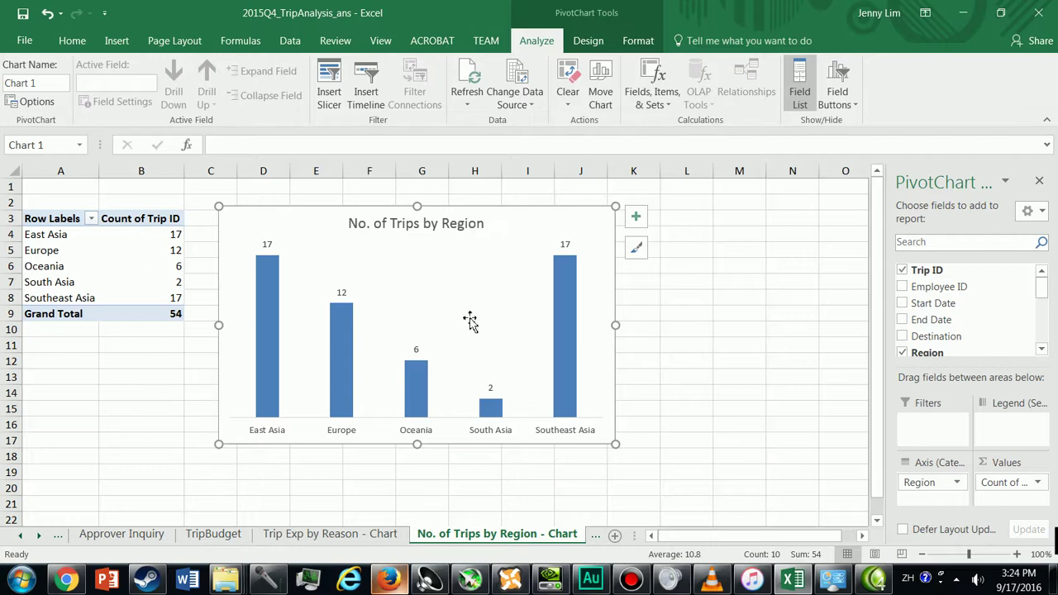
# Step: Insert a new worksheet and rename Sheet3 to 'Dashboard'
pyautogui.click(615, 536)
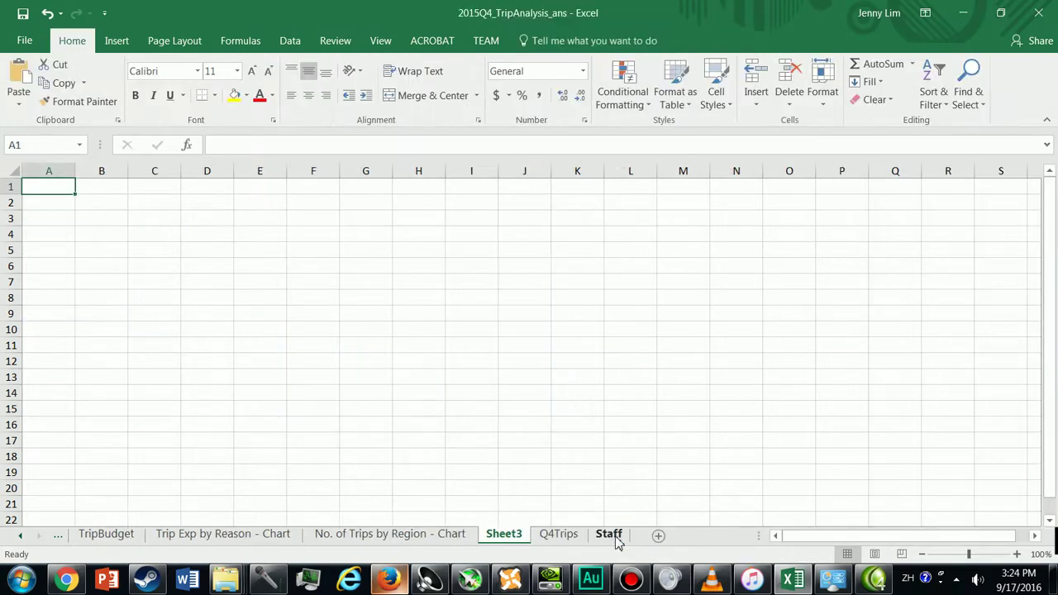
pyautogui.click(502, 520)
pyautogui.doubleClick(506, 534)
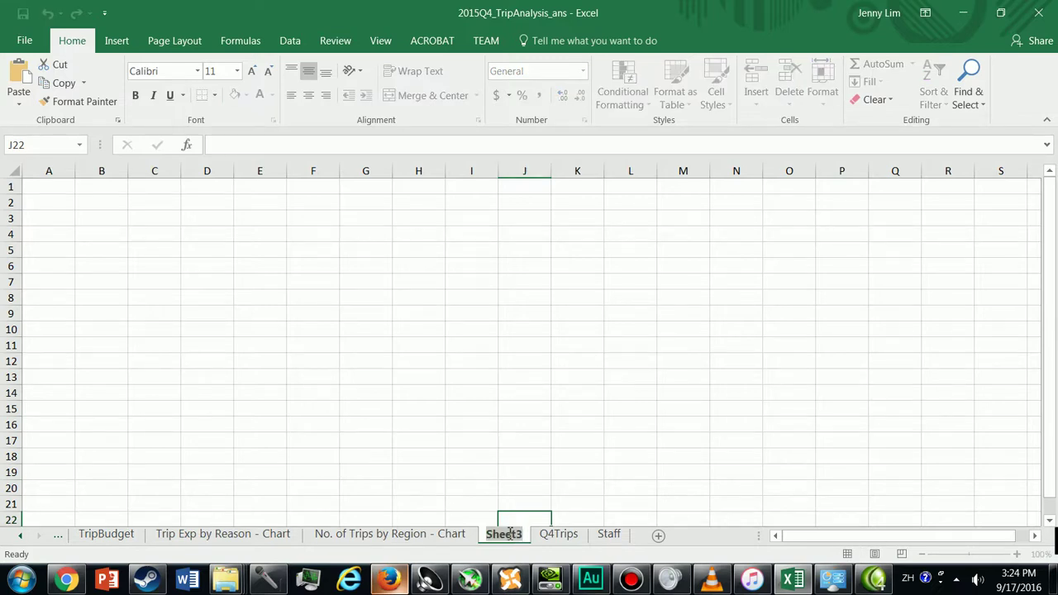
pyautogui.write('Dashboard')
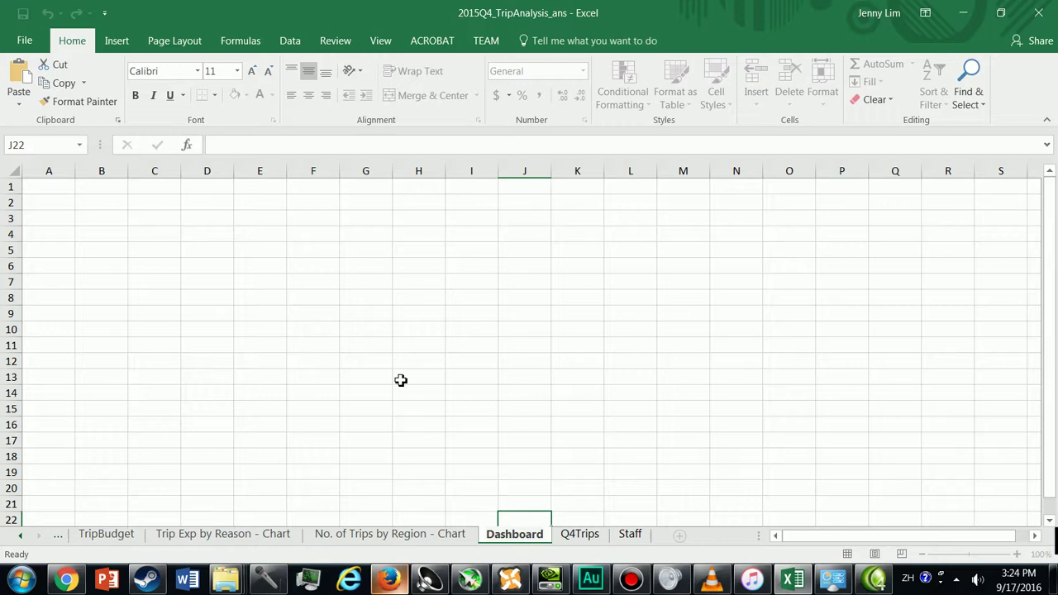
pyautogui.click(379, 335)
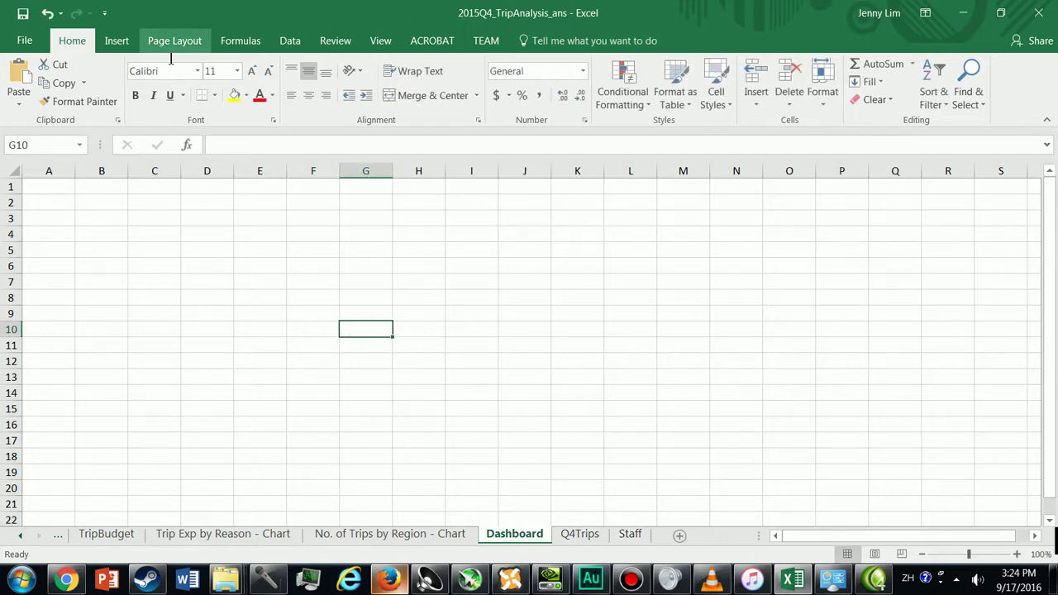
# Step: Enter the titles 'ACME Company', 'Trip Dashboard' and '4th Quarter 205' in A1:A3
pyautogui.click(71, 184)
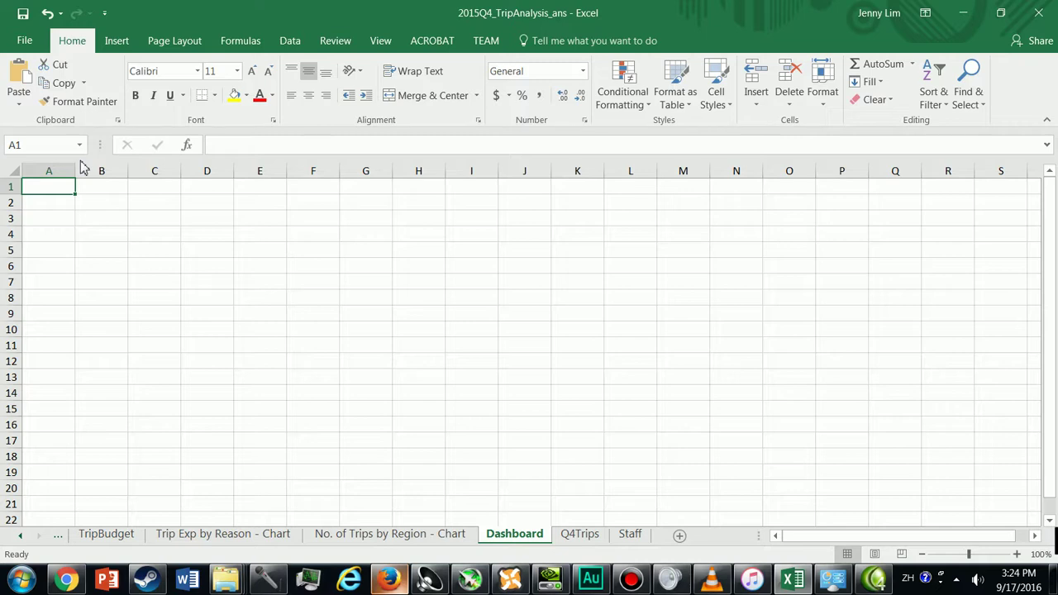
pyautogui.write('ACME Company')
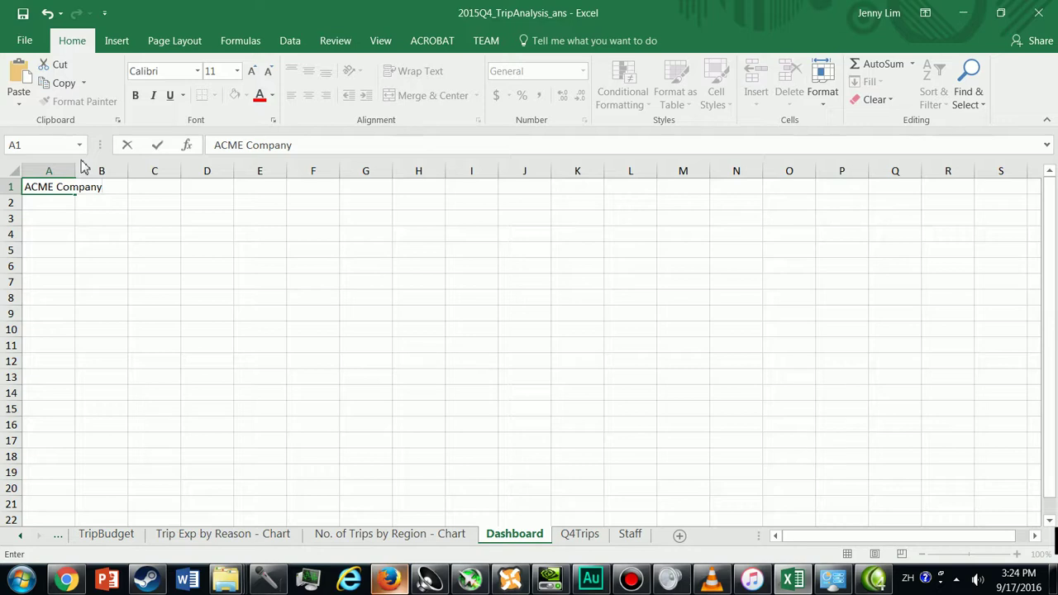
pyautogui.press('Return')
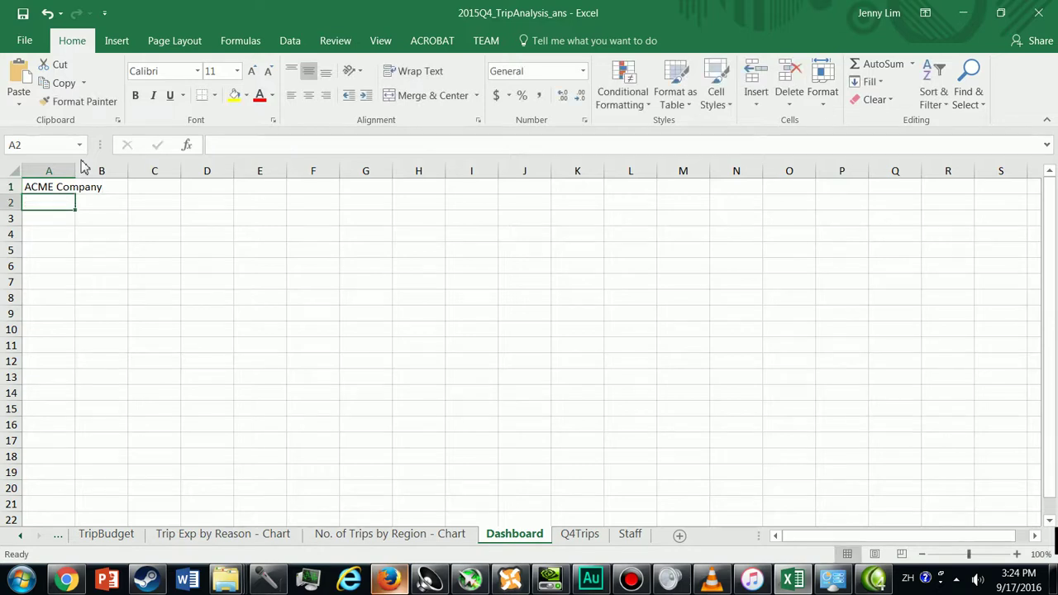
pyautogui.write('Trip Dash')
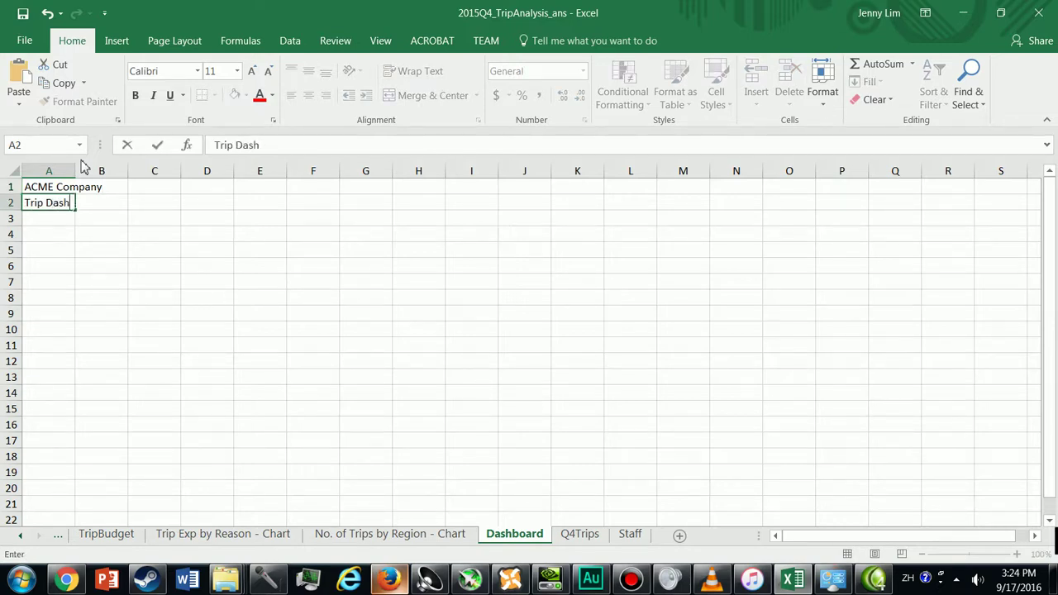
pyautogui.write('board')
pyautogui.press('Return')
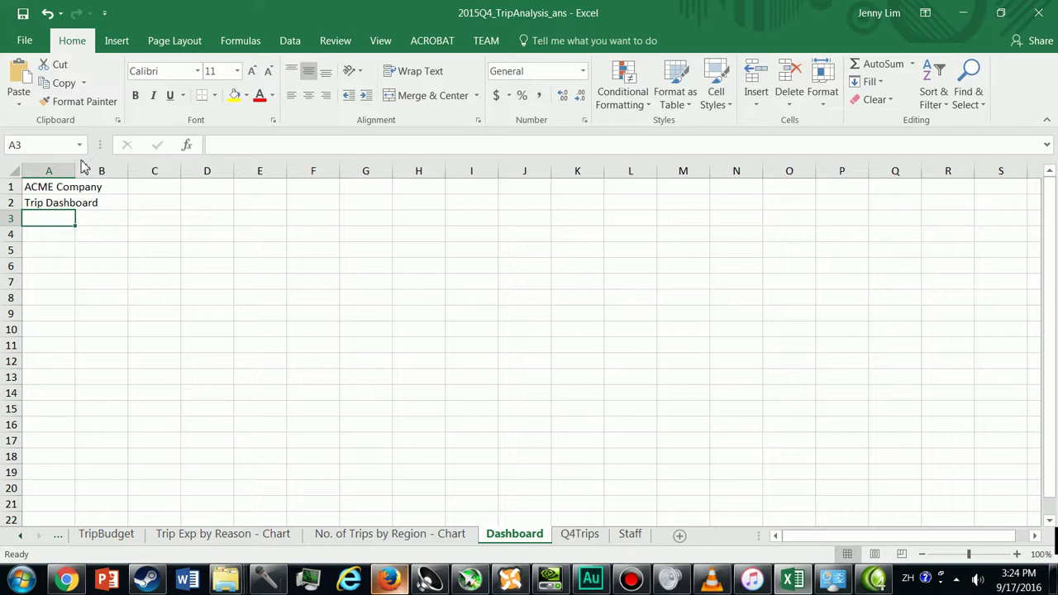
pyautogui.write('4th Quarter 2')
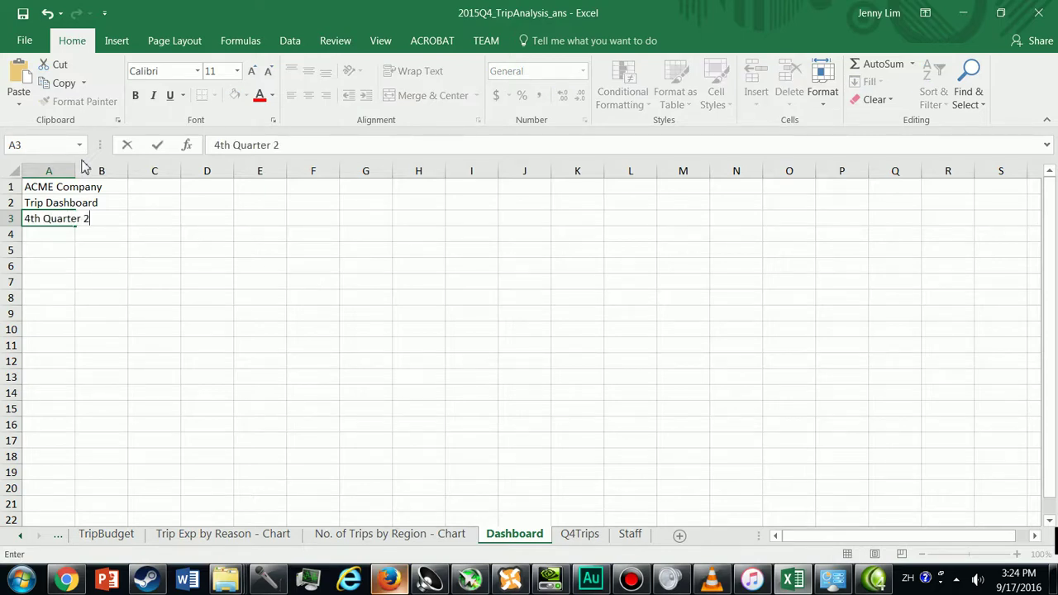
pyautogui.write('05')
pyautogui.press('Return')
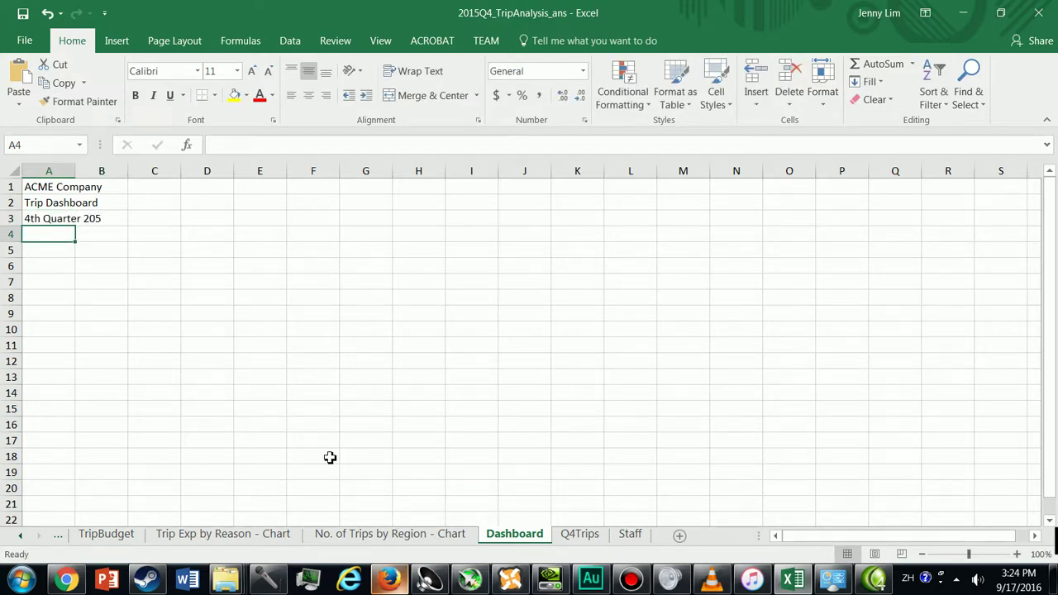
# Step: Copy the Trip Expenses by Reason chart, paste it at A5 with the destination theme, and move it to row 4
pyautogui.click(241, 536)
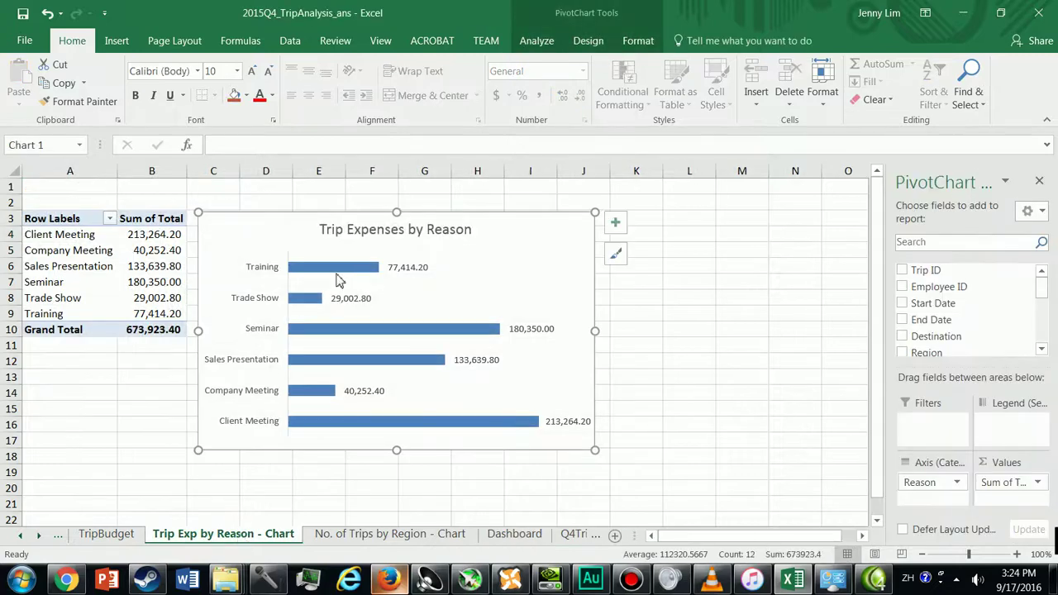
pyautogui.rightClick(308, 238)
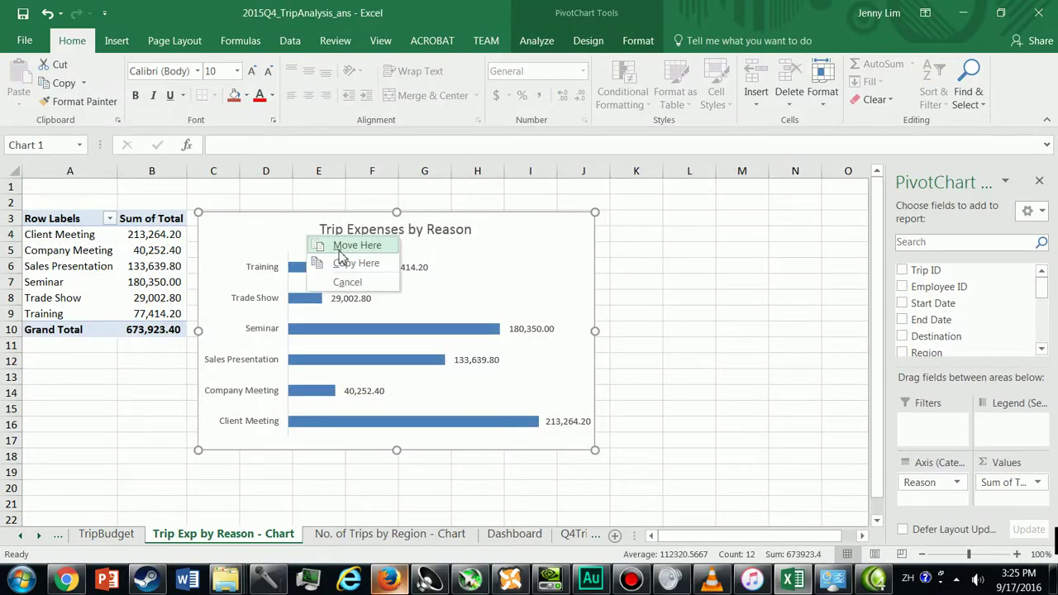
pyautogui.press('Escape')
pyautogui.rightClick(558, 239)
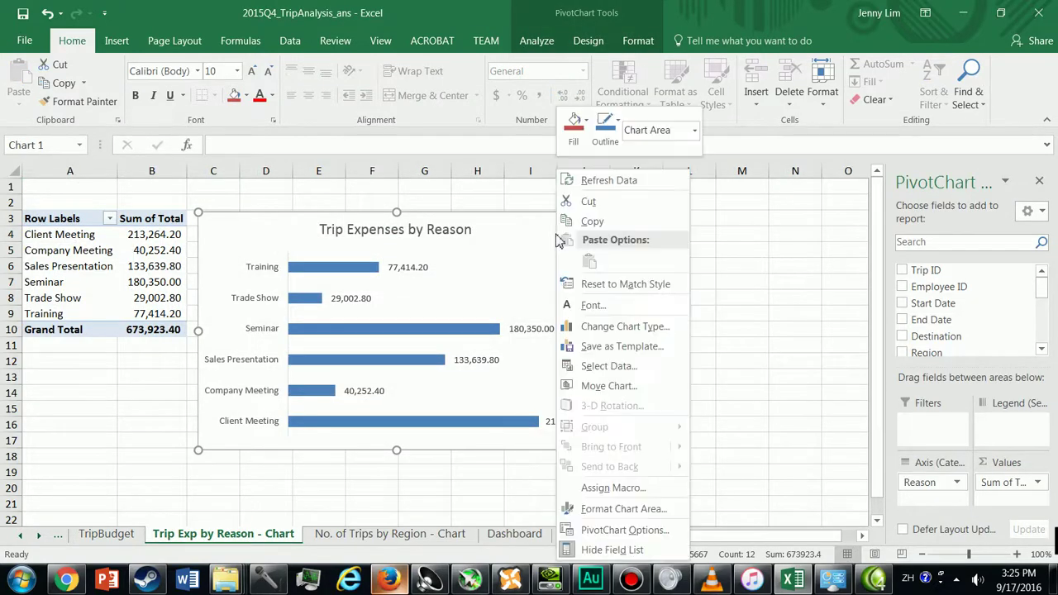
pyautogui.click(592, 222)
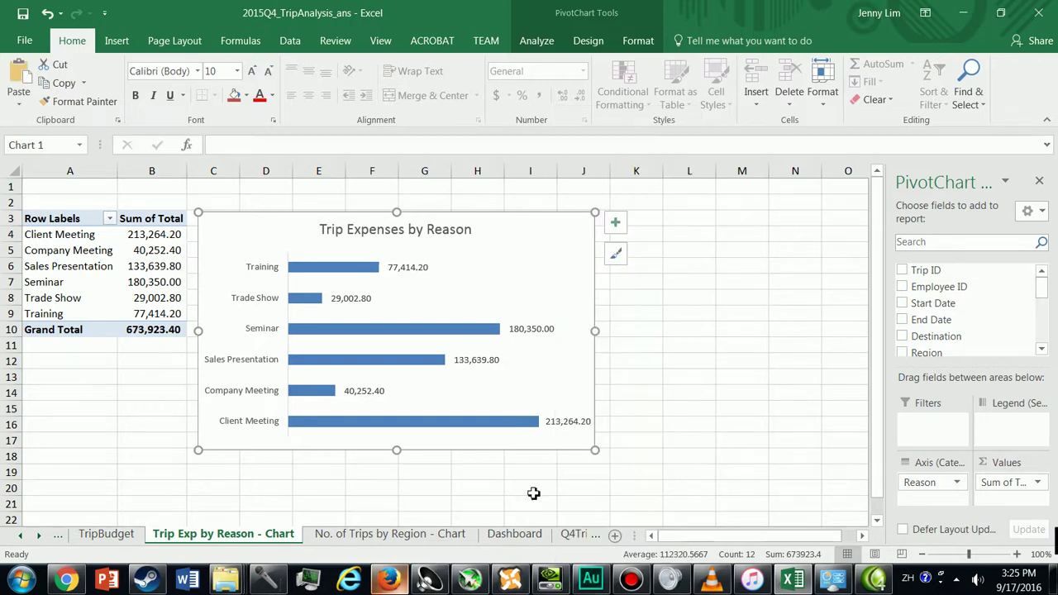
pyautogui.click(511, 535)
pyautogui.click(71, 251)
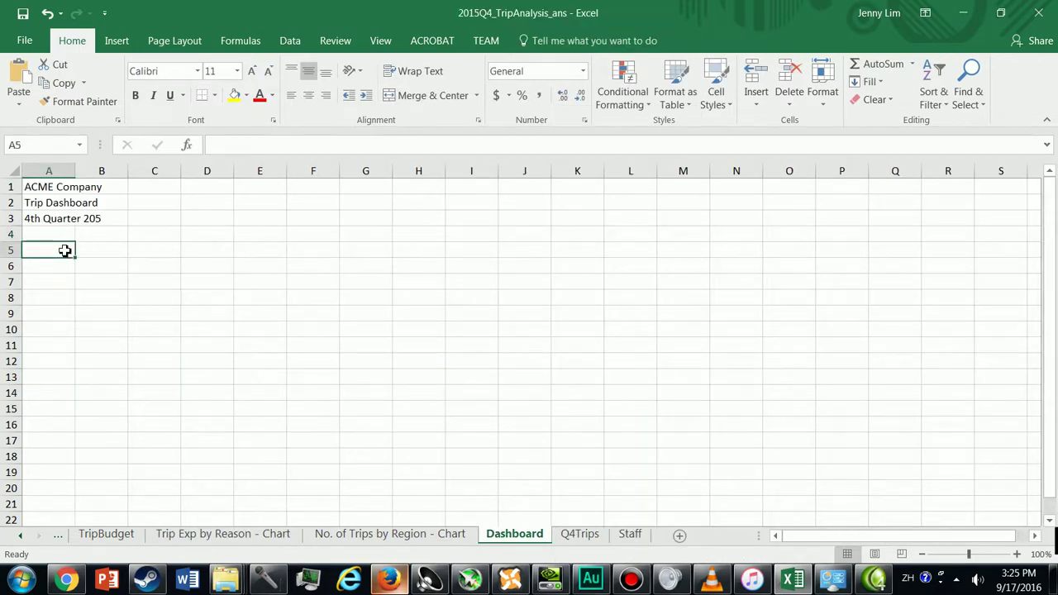
pyautogui.rightClick(70, 250)
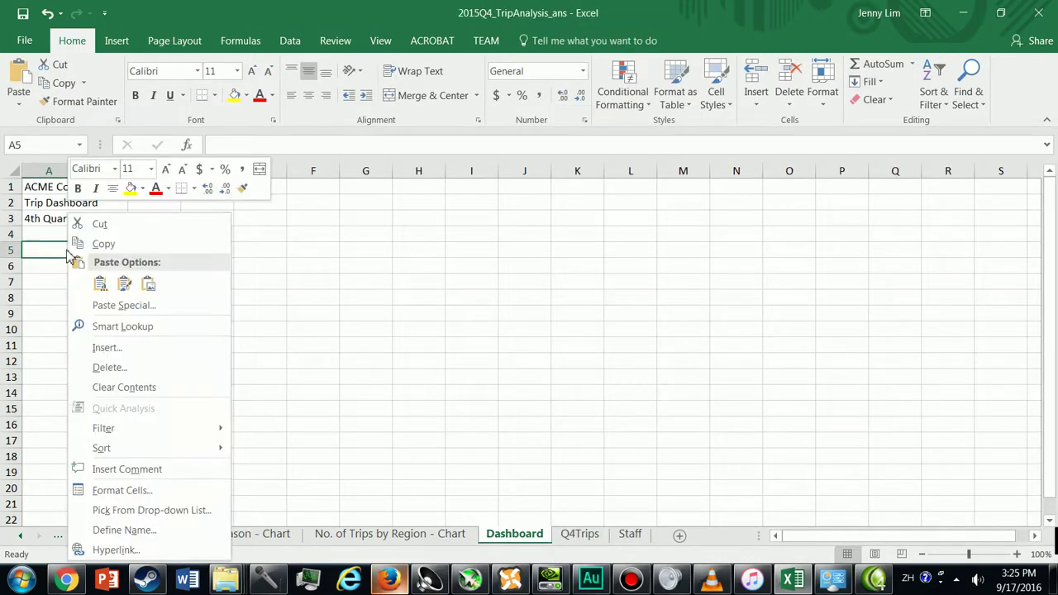
pyautogui.click(99, 285)
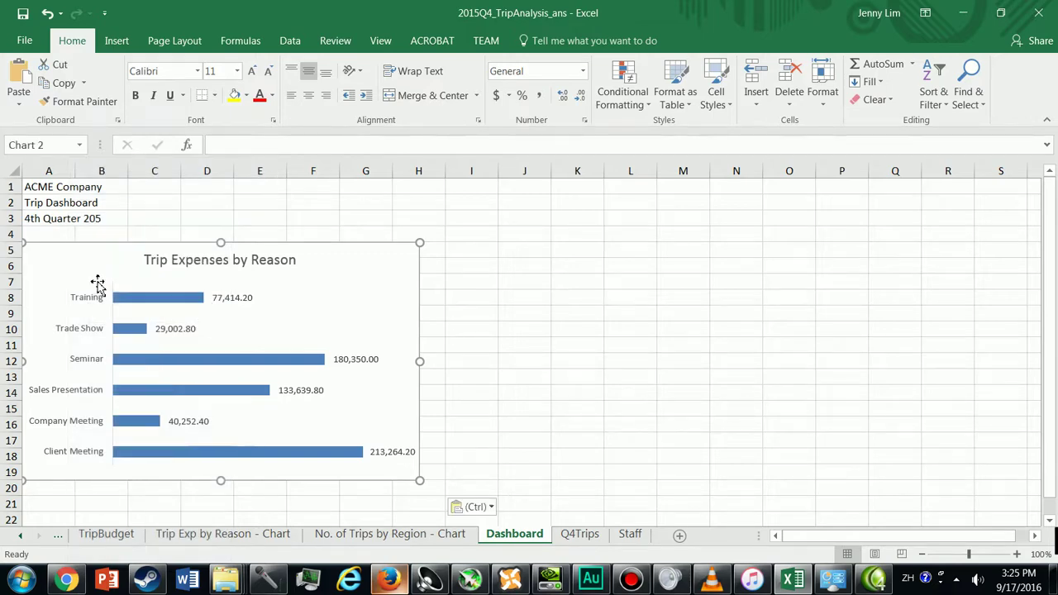
pyautogui.moveTo(263, 246)
pyautogui.mouseDown()
pyautogui.moveTo(281, 239)
pyautogui.moveTo(269, 237)
pyautogui.mouseUp()
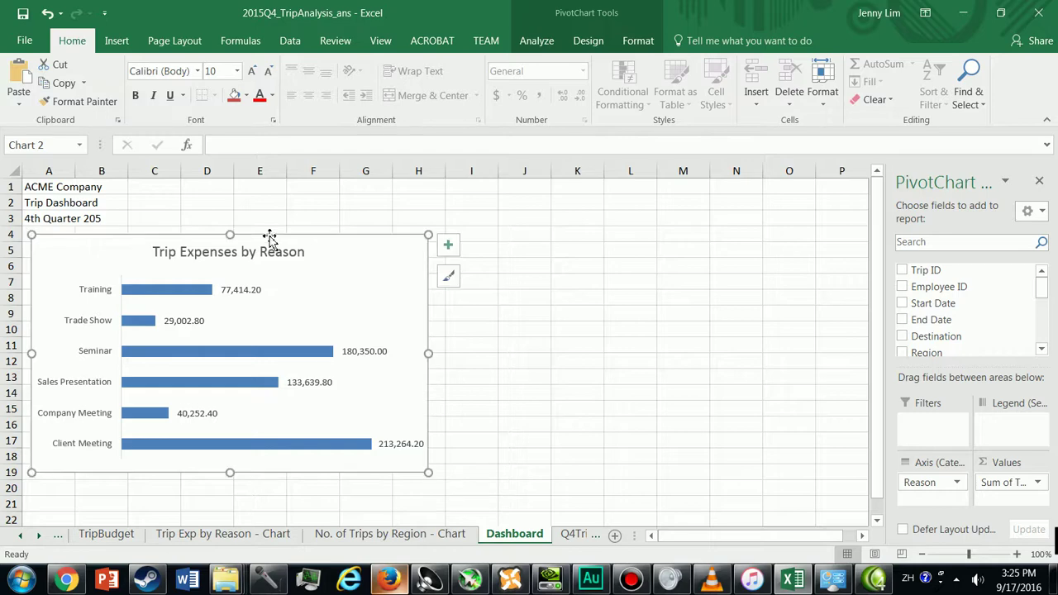
# Step: Copy the No. of Trips by Region chart to Dashboard at K6, then move and resize it beside the expenses chart
pyautogui.click(389, 534)
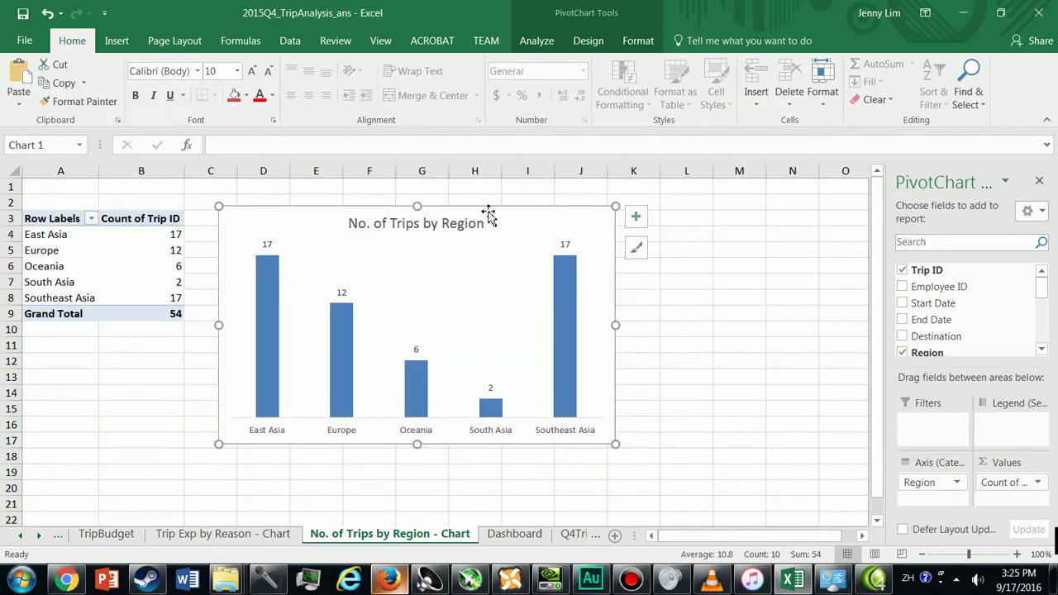
pyautogui.rightClick(488, 211)
pyautogui.click(522, 220)
pyautogui.click(533, 537)
pyautogui.rightClick(597, 274)
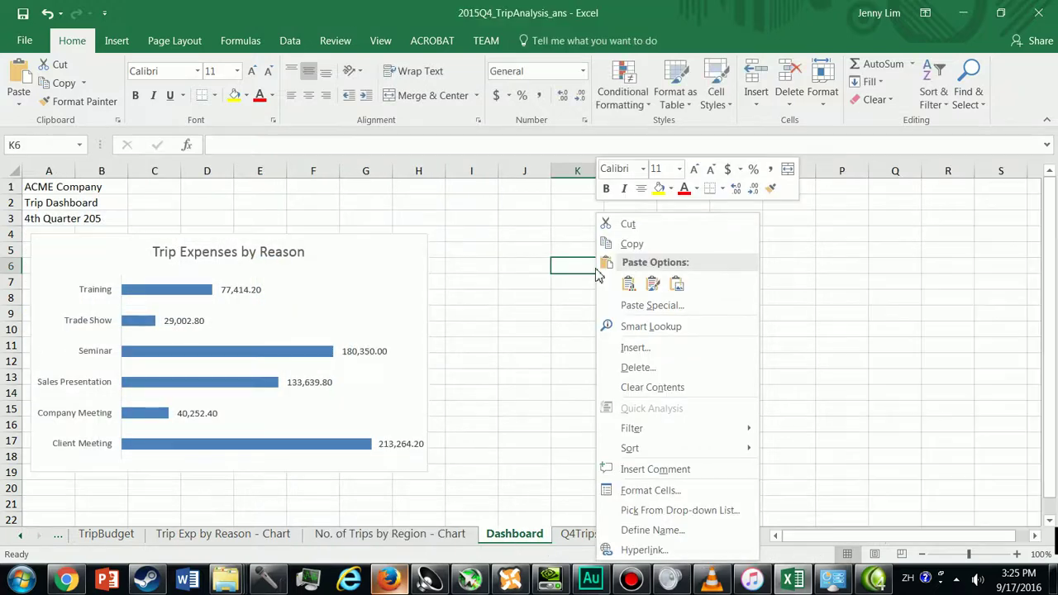
pyautogui.click(627, 285)
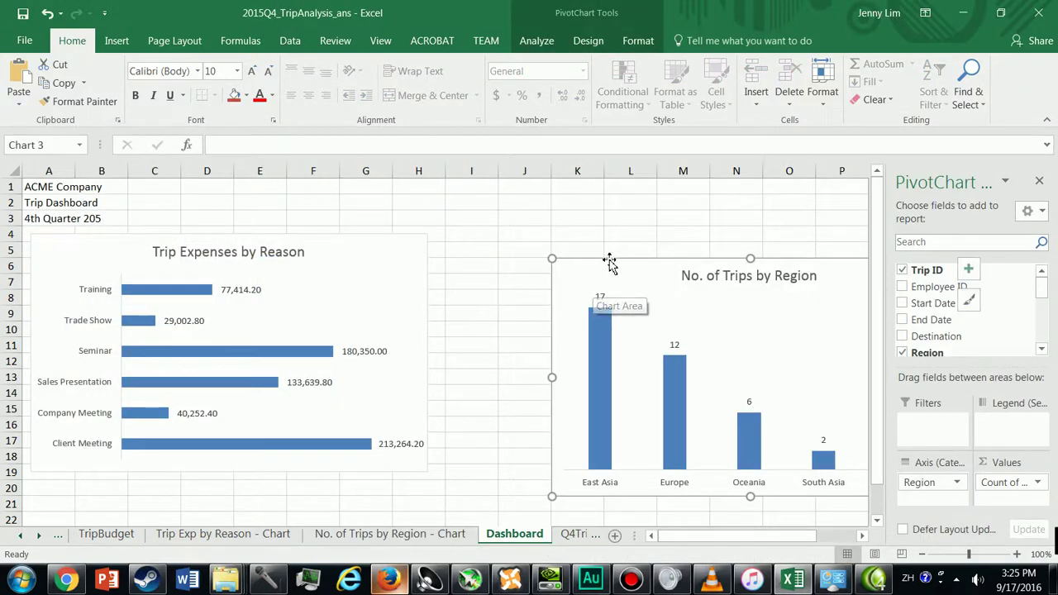
pyautogui.moveTo(609, 262); pyautogui.dragTo(502, 238)
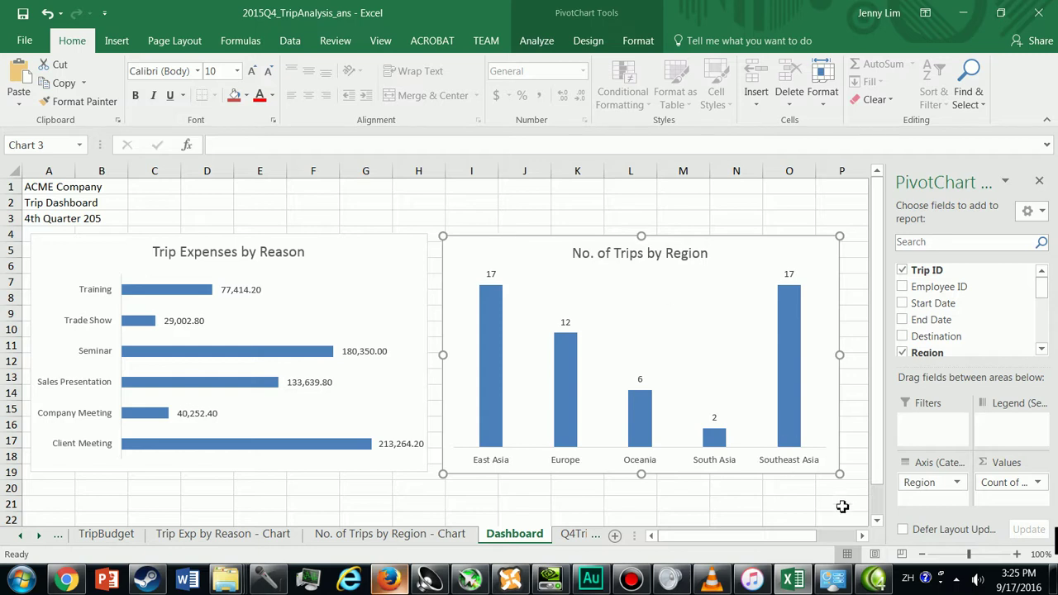
pyautogui.moveTo(842, 474); pyautogui.dragTo(835, 469)
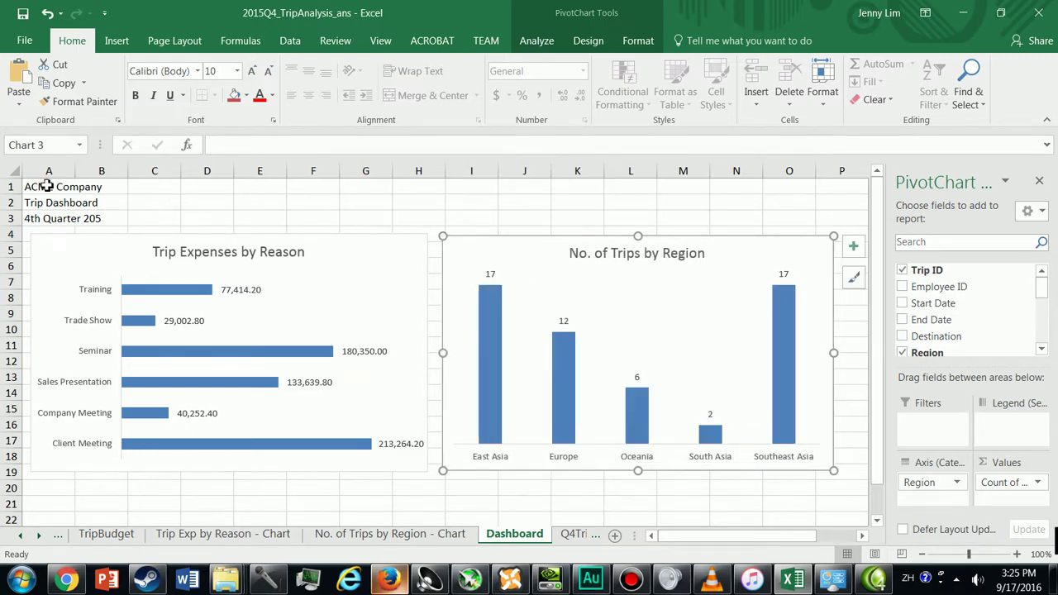
pyautogui.moveTo(48, 189); pyautogui.dragTo(800, 180)
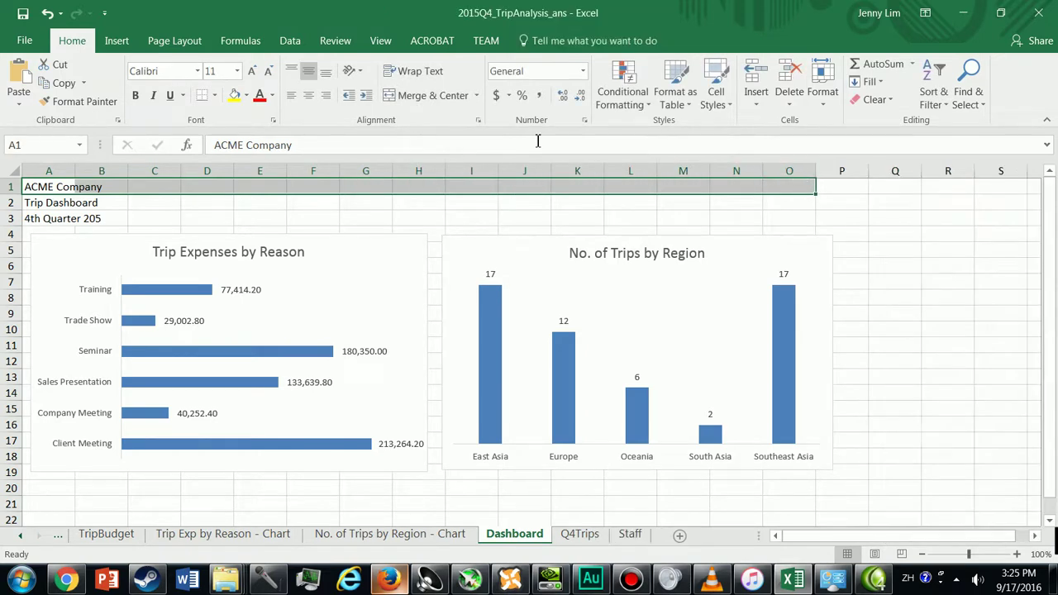
# Step: Merge and center the titles across A1:O1, A2:O2 and A3:O3, undoing a mistaken B2:O2 merge
pyautogui.click(425, 95)
pyautogui.moveTo(99, 207); pyautogui.dragTo(787, 203)
pyautogui.click(432, 95)
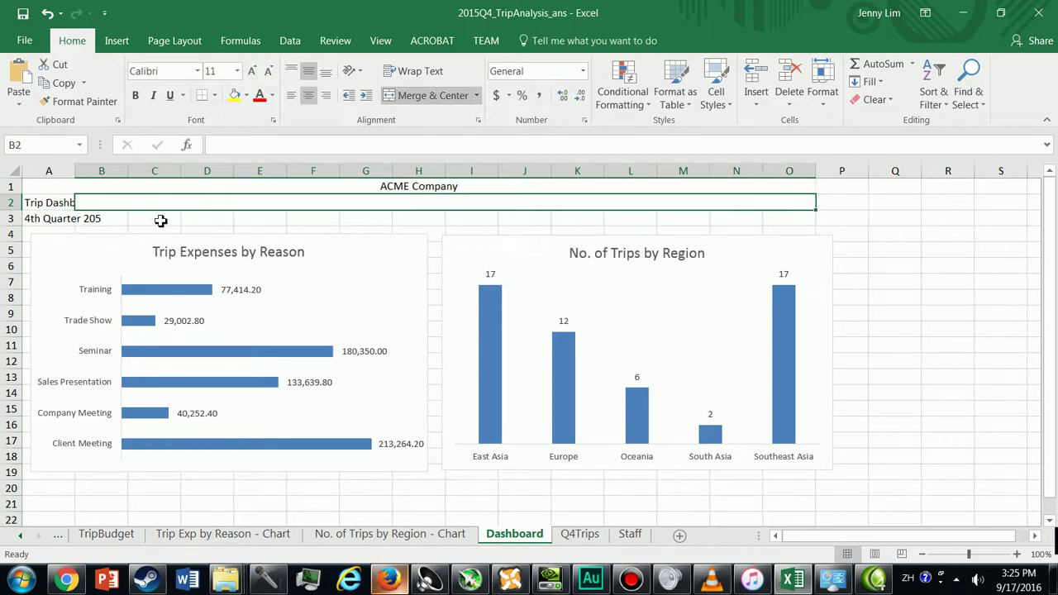
pyautogui.click(47, 13)
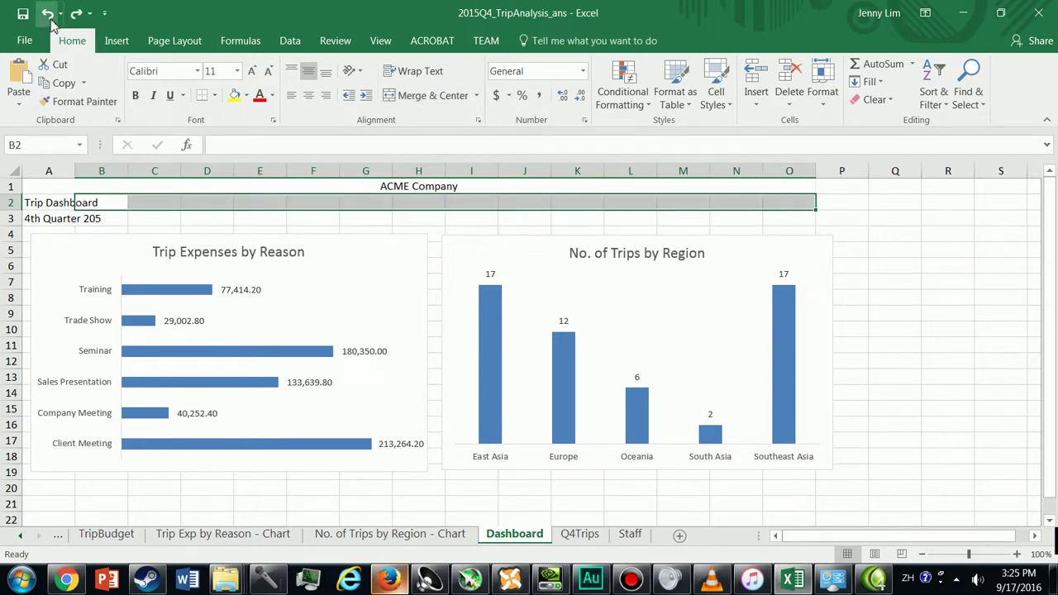
pyautogui.moveTo(52, 205); pyautogui.dragTo(807, 200)
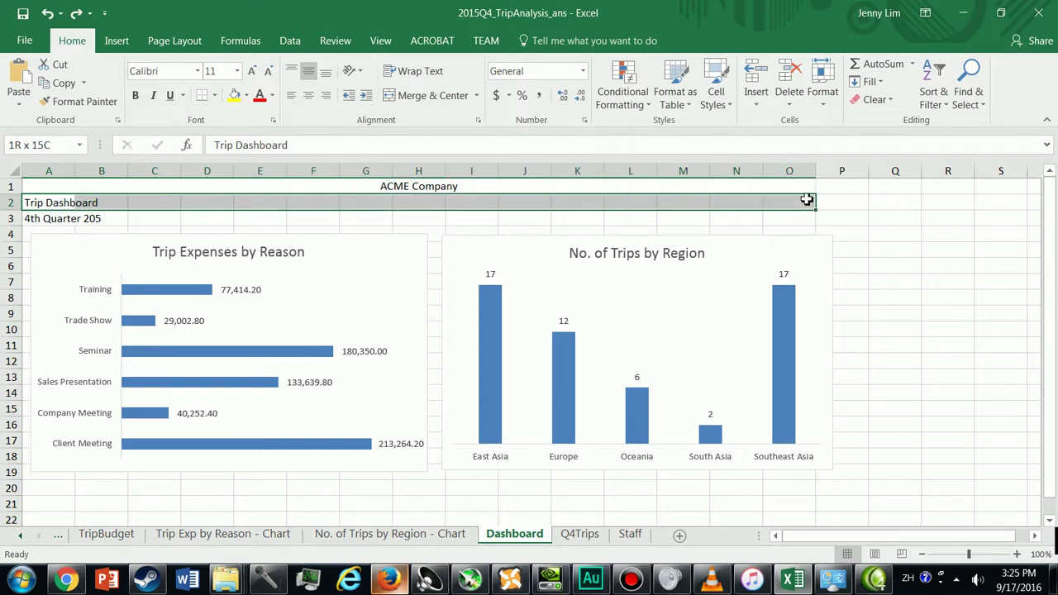
pyautogui.click(433, 95)
pyautogui.moveTo(46, 222); pyautogui.dragTo(792, 215)
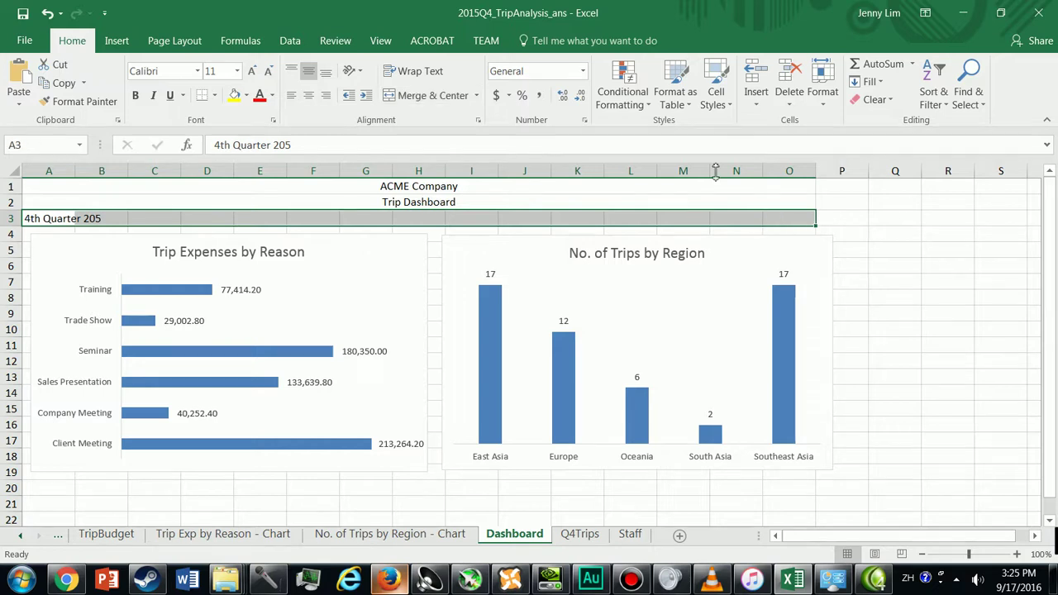
pyautogui.click(432, 95)
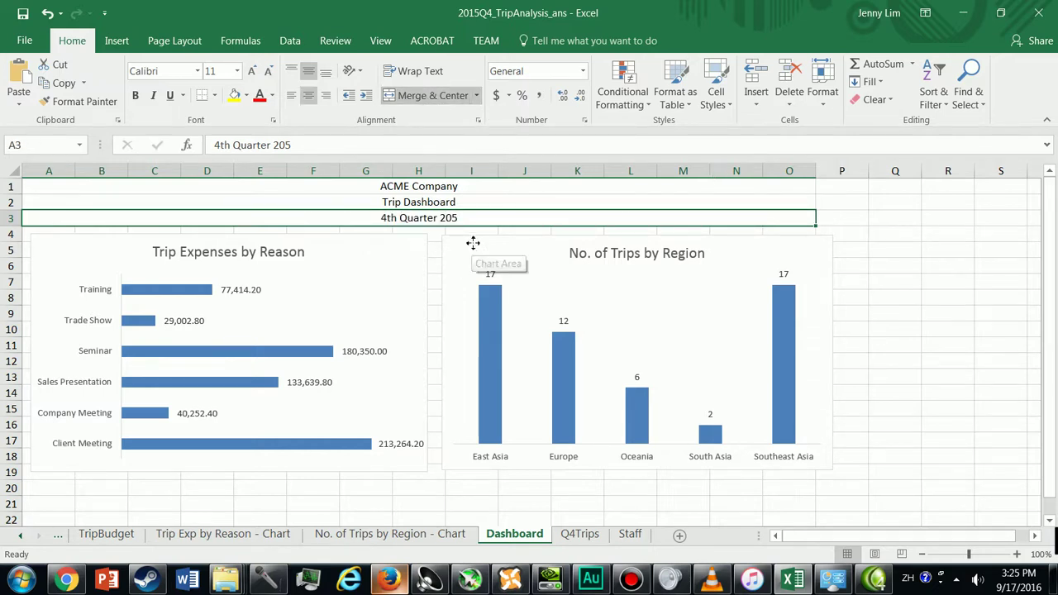
# Step: Shift the region chart slightly left and resize it to match the expenses chart
pyautogui.moveTo(472, 243); pyautogui.dragTo(460, 242)
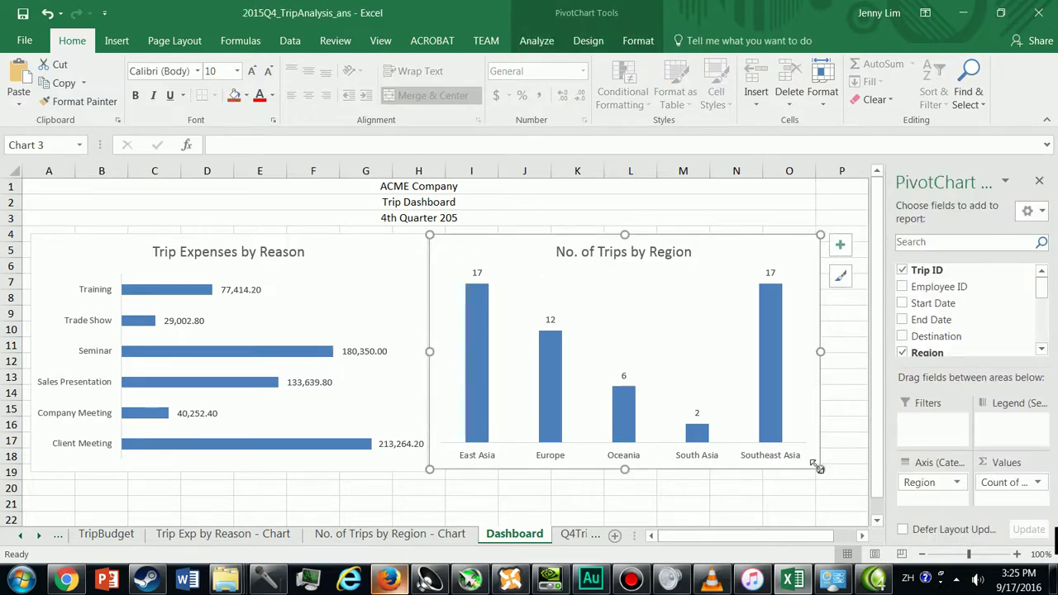
pyautogui.moveTo(817, 467); pyautogui.dragTo(824, 473)
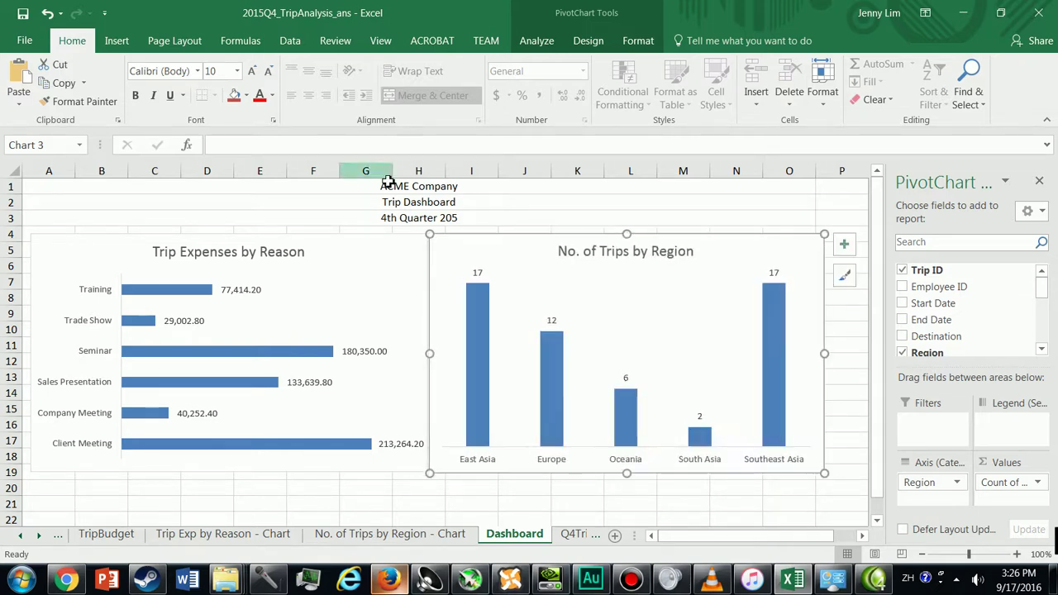
pyautogui.click(390, 504)
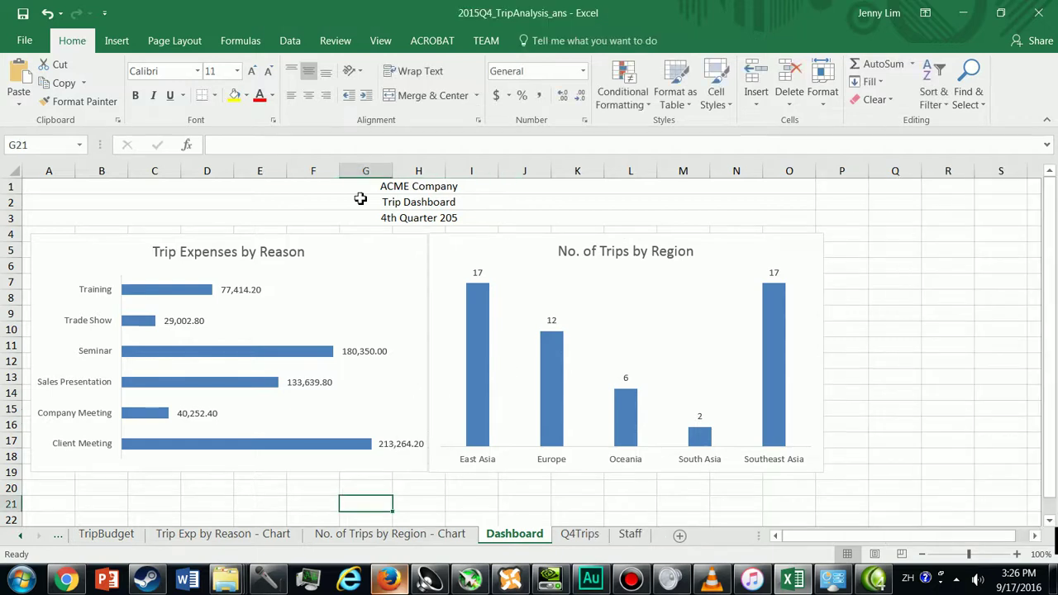
pyautogui.moveTo(359, 189); pyautogui.dragTo(367, 210)
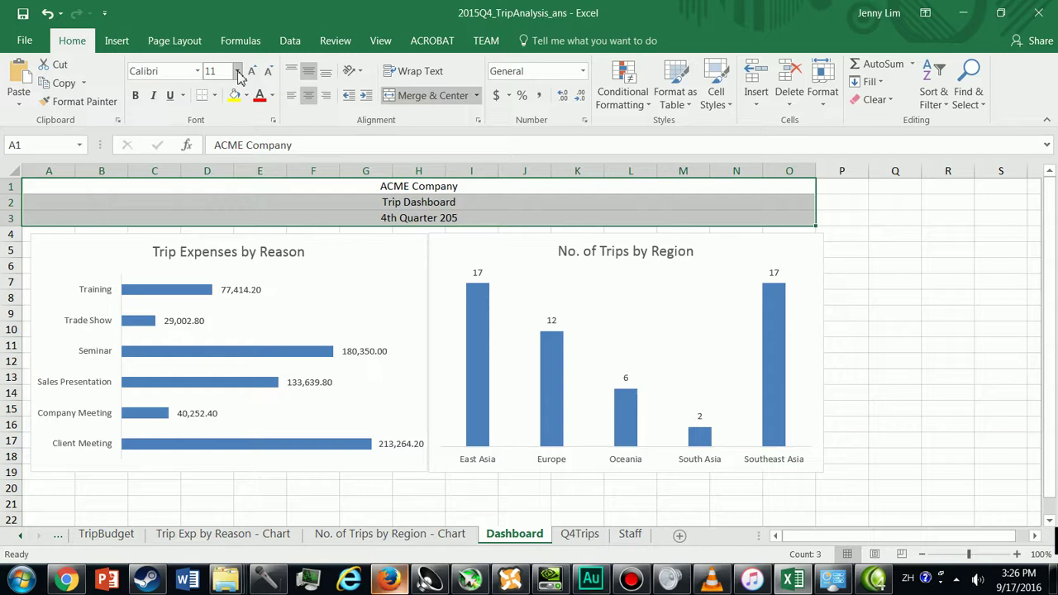
# Step: Format the three title rows as bold, 20-point text
pyautogui.click(237, 72)
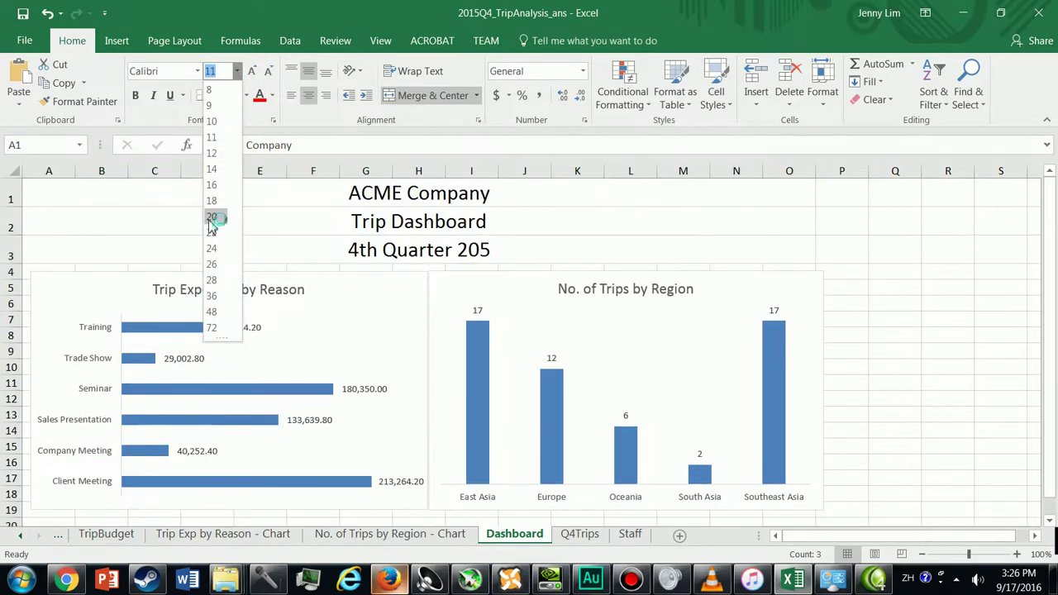
pyautogui.click(212, 218)
pyautogui.moveTo(278, 196); pyautogui.dragTo(289, 246)
pyautogui.click(135, 95)
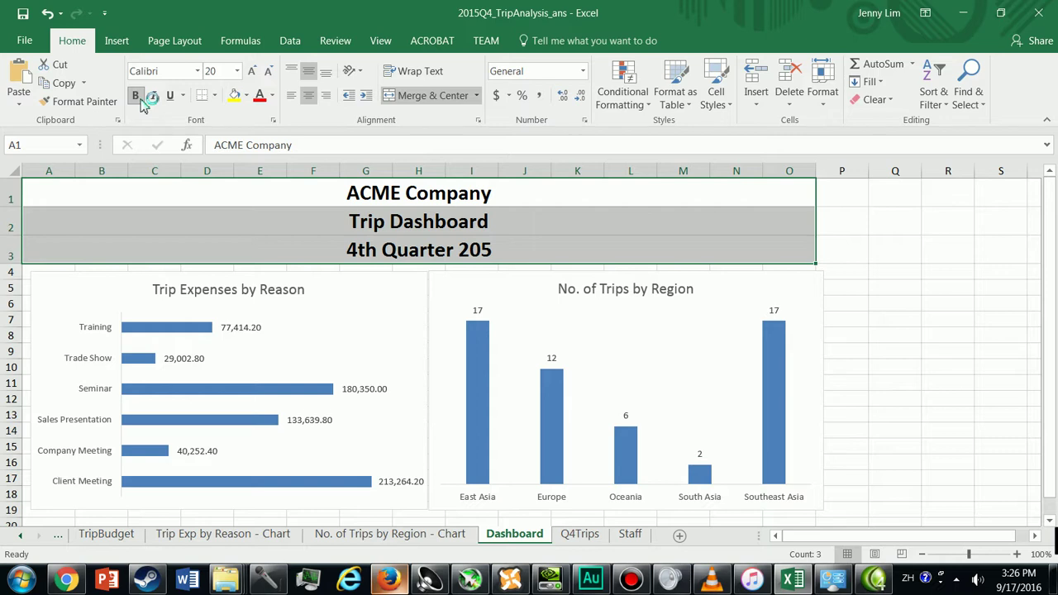
pyautogui.click(320, 228)
pyautogui.click(774, 246)
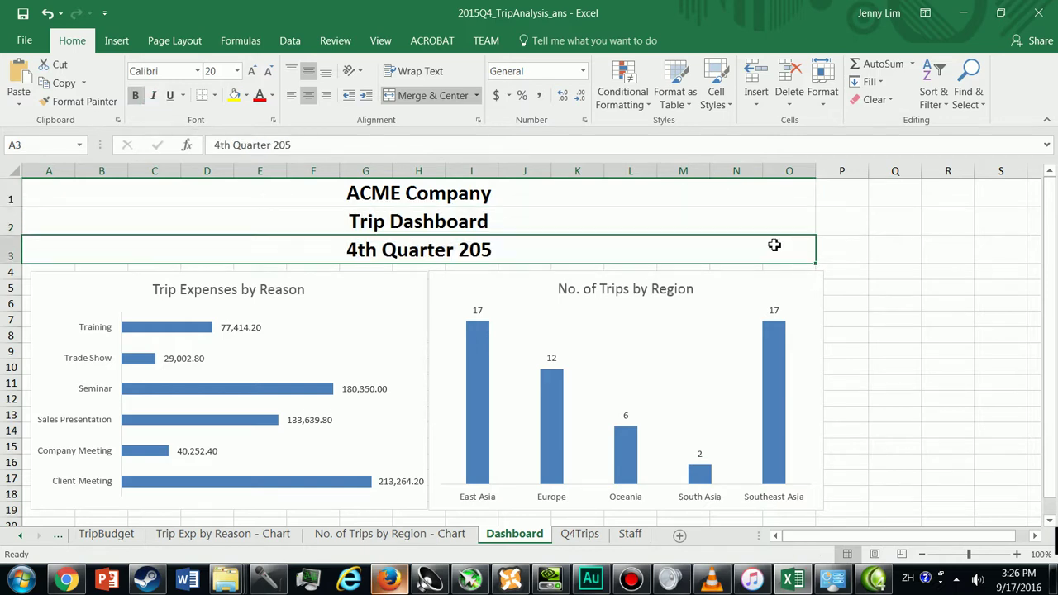
# Step: Narrow the region chart so its right edge ends at column O
pyautogui.click(815, 276)
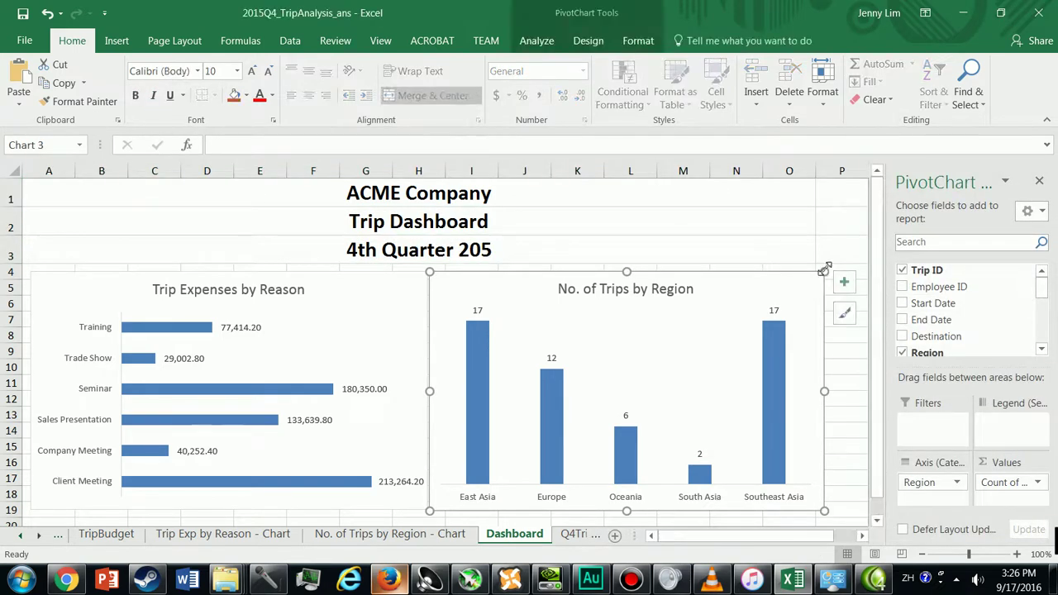
pyautogui.moveTo(824, 269); pyautogui.dragTo(816, 272)
pyautogui.click(733, 215)
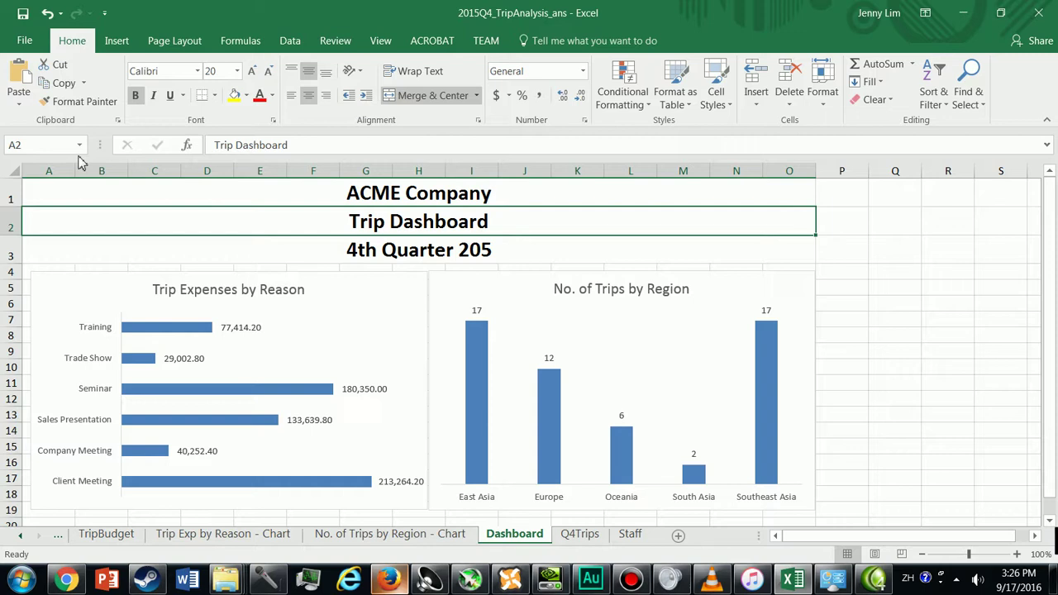
# Step: Fill the entire Dashboard sheet with Aqua, Accent 5, Lighter 80%
pyautogui.click(12, 171)
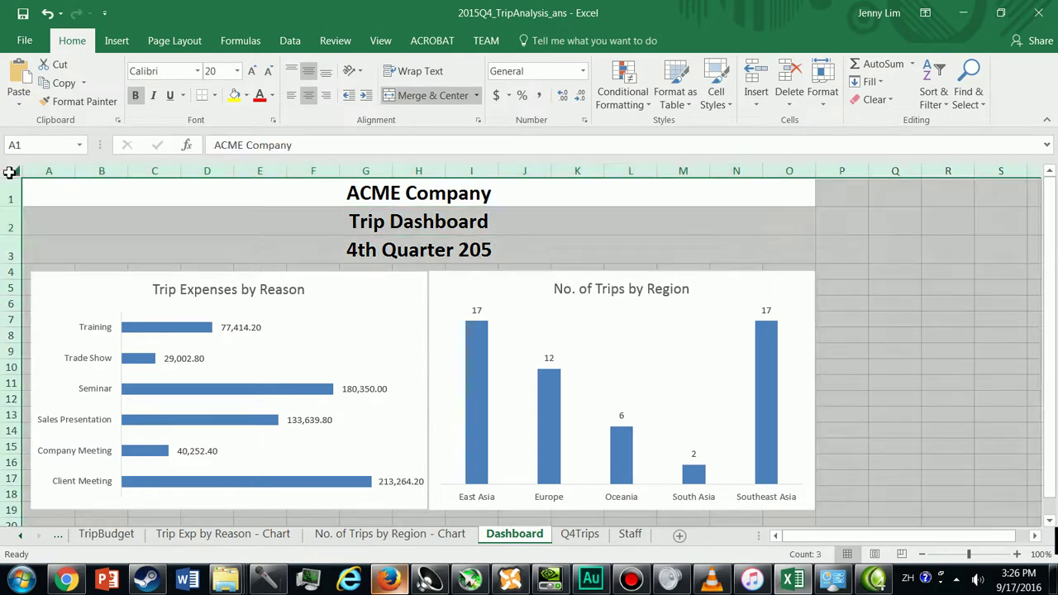
pyautogui.moveTo(302, 226); pyautogui.dragTo(289, 204)
pyautogui.click(288, 204)
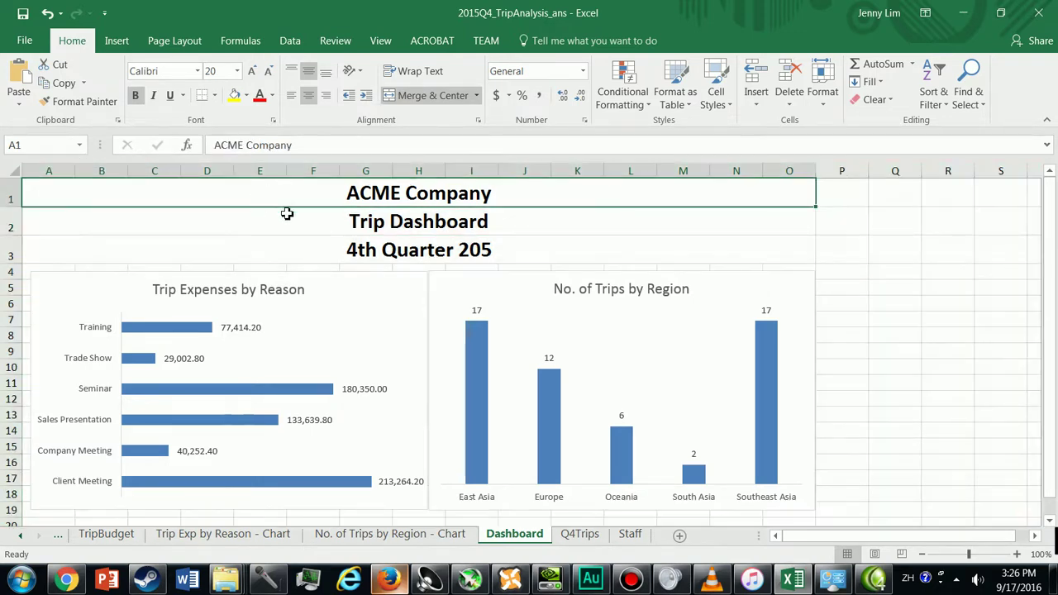
pyautogui.click(12, 169)
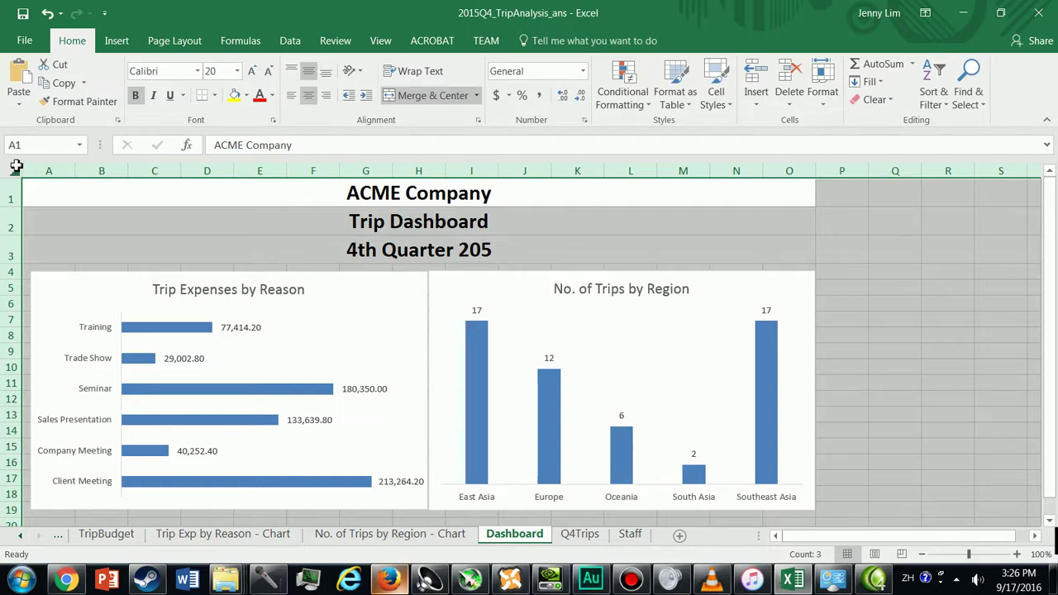
pyautogui.click(251, 99)
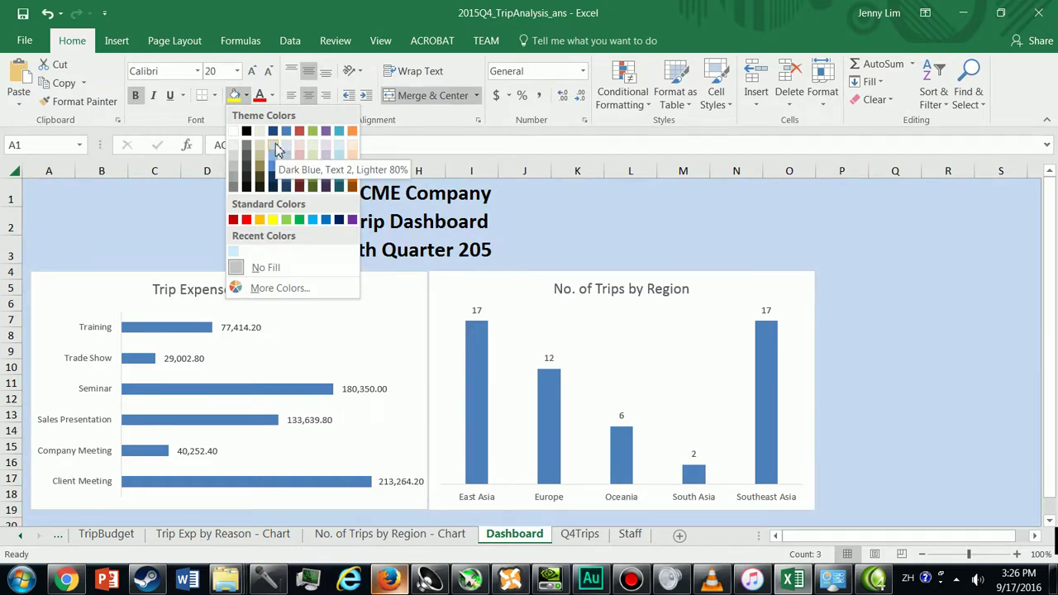
pyautogui.click(341, 148)
# Step: Select the expenses chart, the region chart and the expenses chart title to check them
pyautogui.click(278, 228)
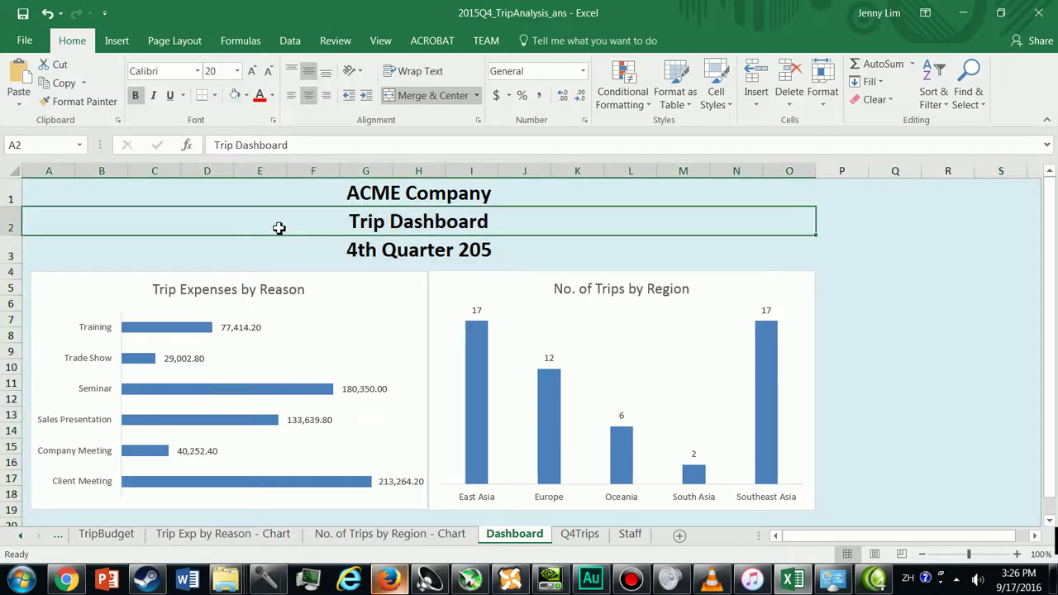
pyautogui.click(311, 327)
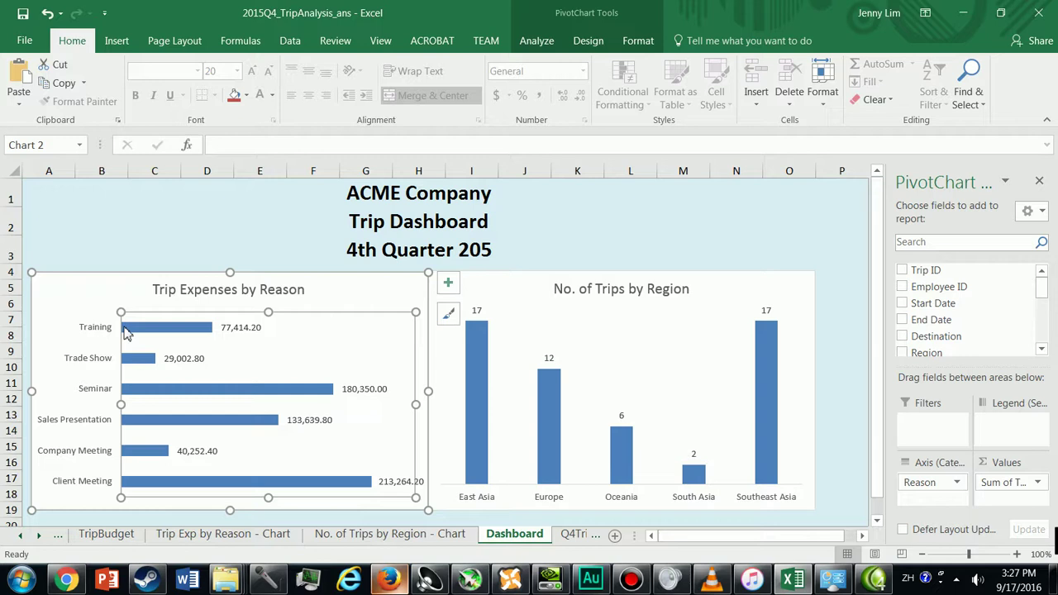
pyautogui.click(640, 320)
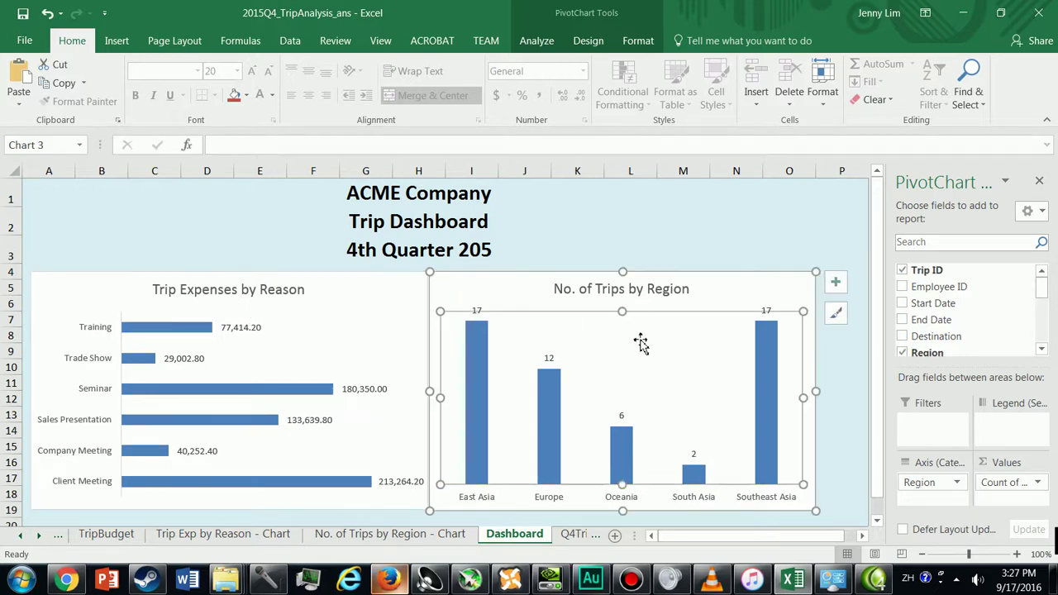
pyautogui.click(300, 291)
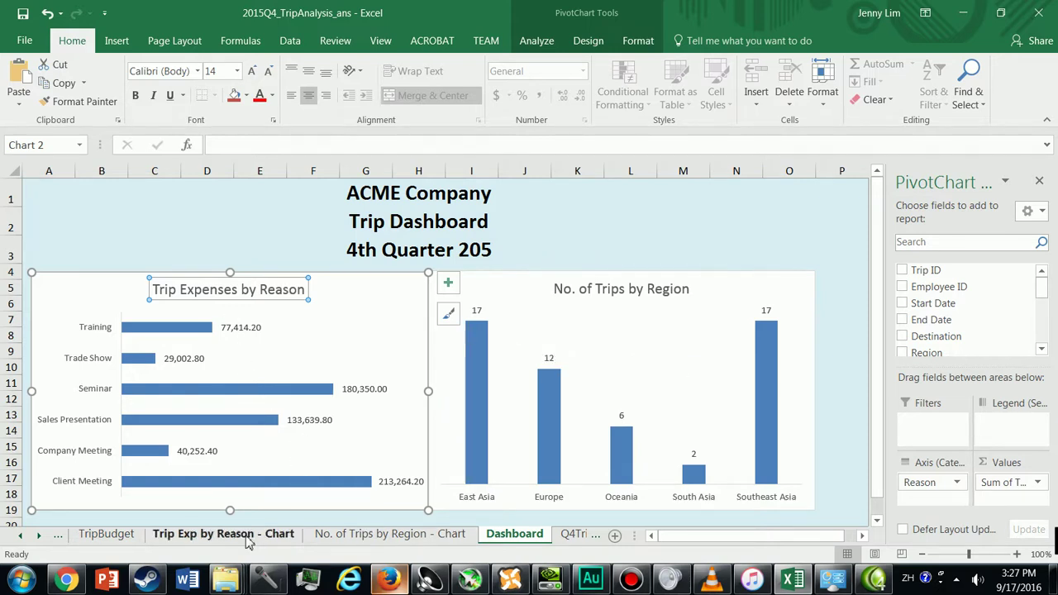
# Step: Scroll through the sheet tabs and switch to the Q4Trips sheet
pyautogui.click(21, 537)
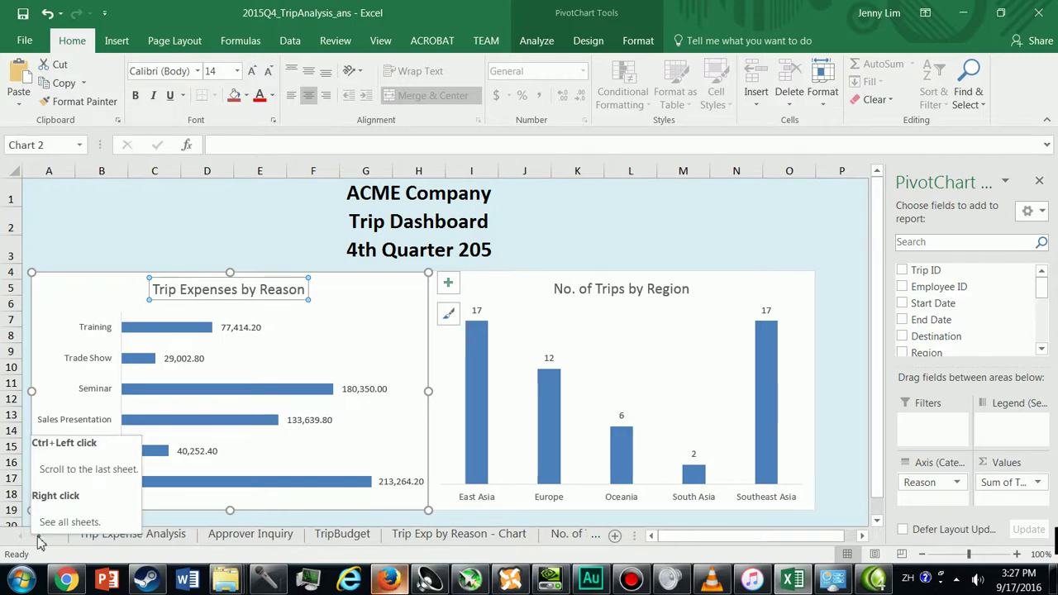
pyautogui.click(41, 538)
pyautogui.click(42, 539)
pyautogui.click(42, 538)
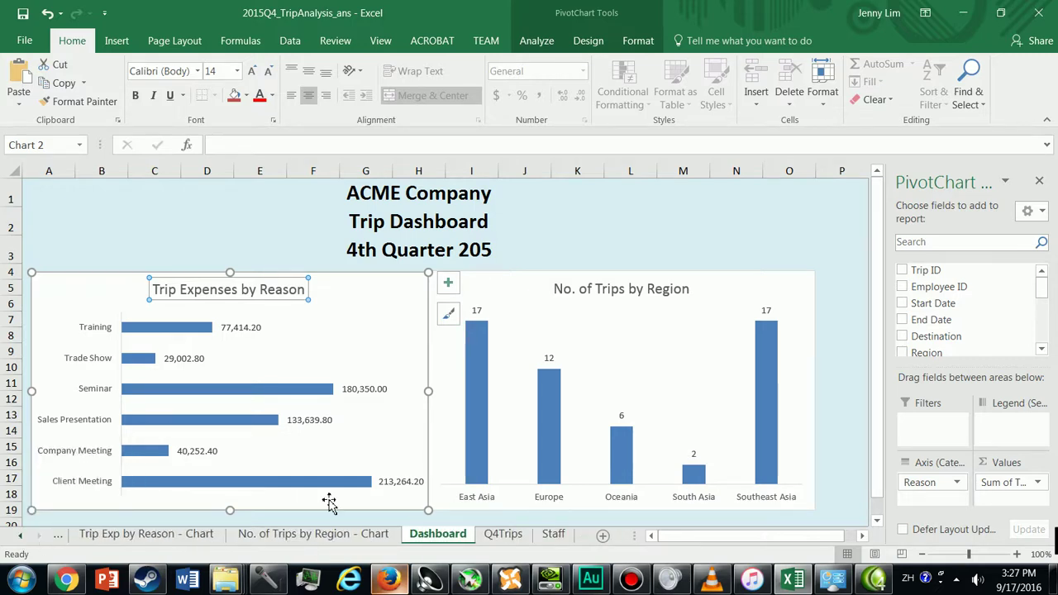
pyautogui.click(504, 534)
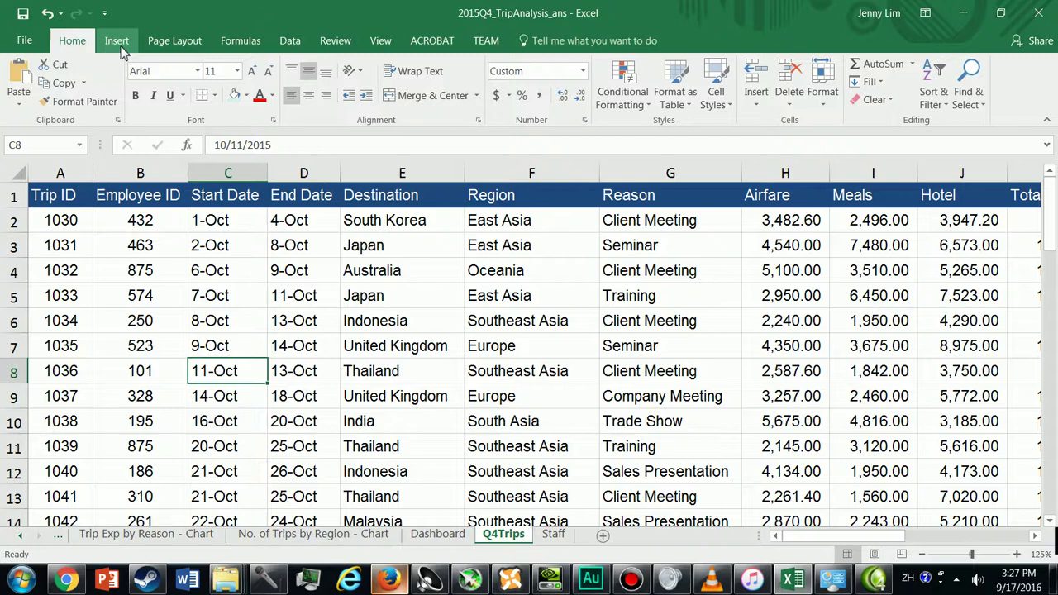
# Step: Create a PivotTable on Sheet4 from the trip data with Department rows and summed Total
pyautogui.click(117, 40)
pyautogui.click(27, 81)
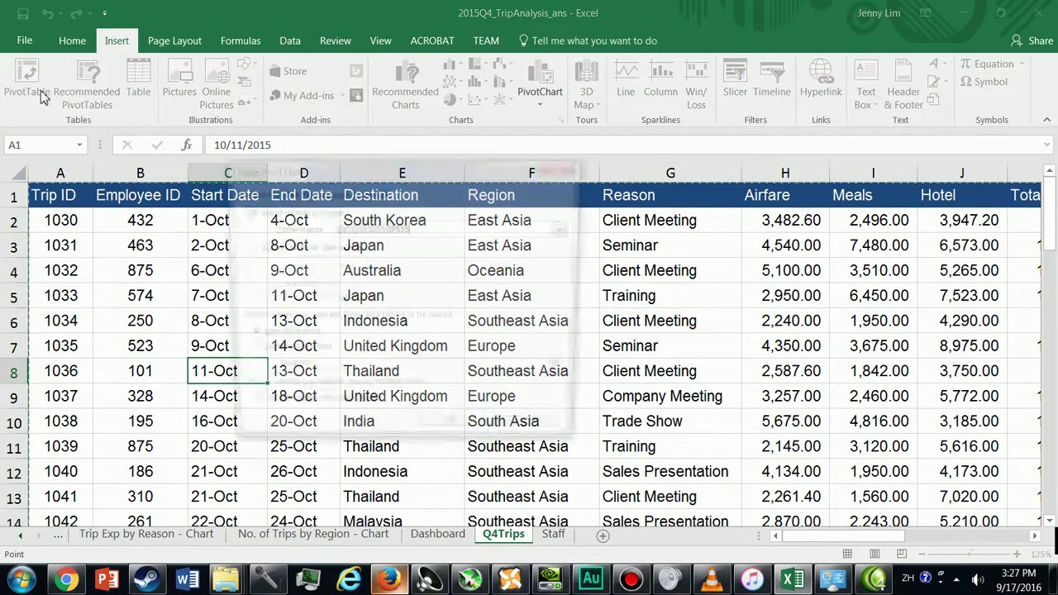
pyautogui.click(457, 435)
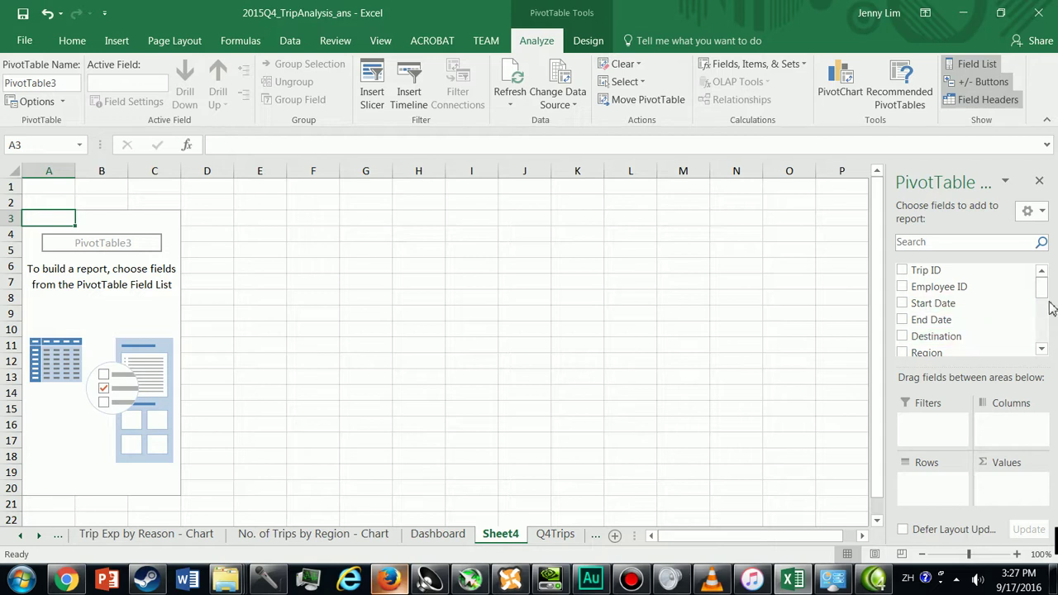
pyautogui.moveTo(1047, 293); pyautogui.dragTo(1047, 336)
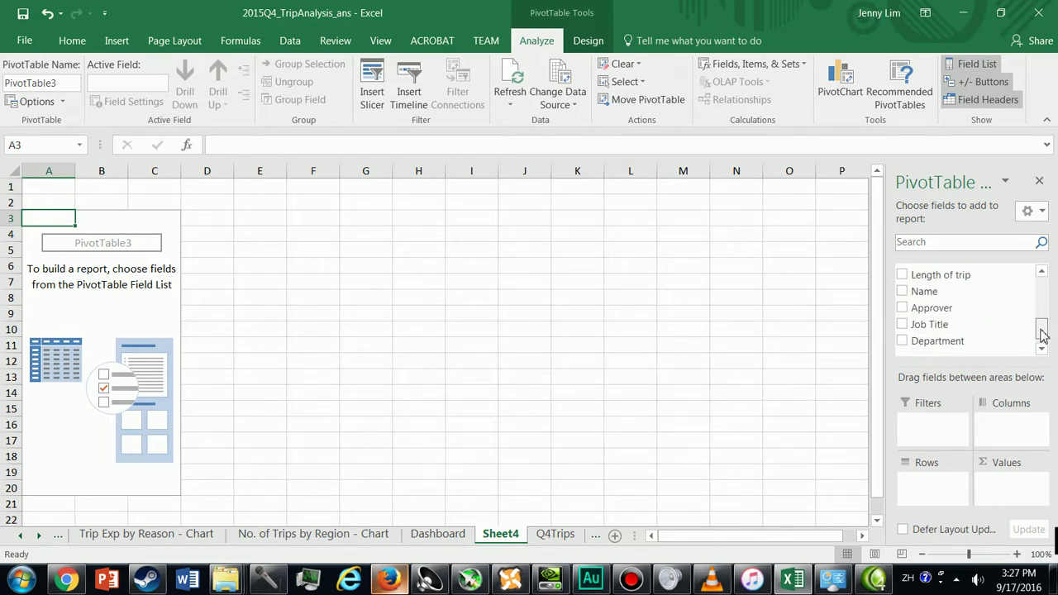
pyautogui.click(903, 342)
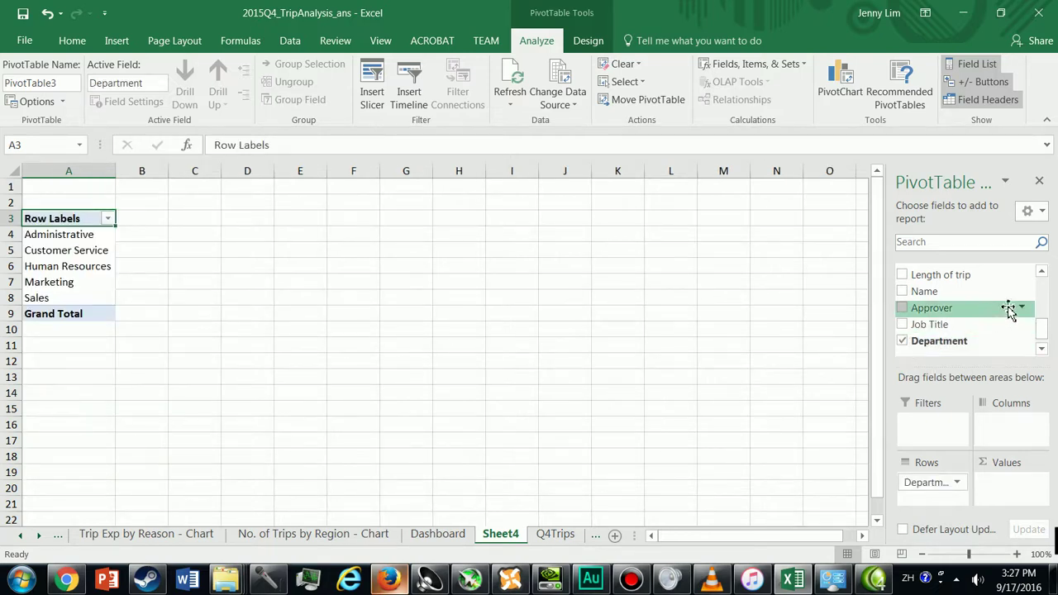
pyautogui.moveTo(1042, 330); pyautogui.dragTo(1044, 317)
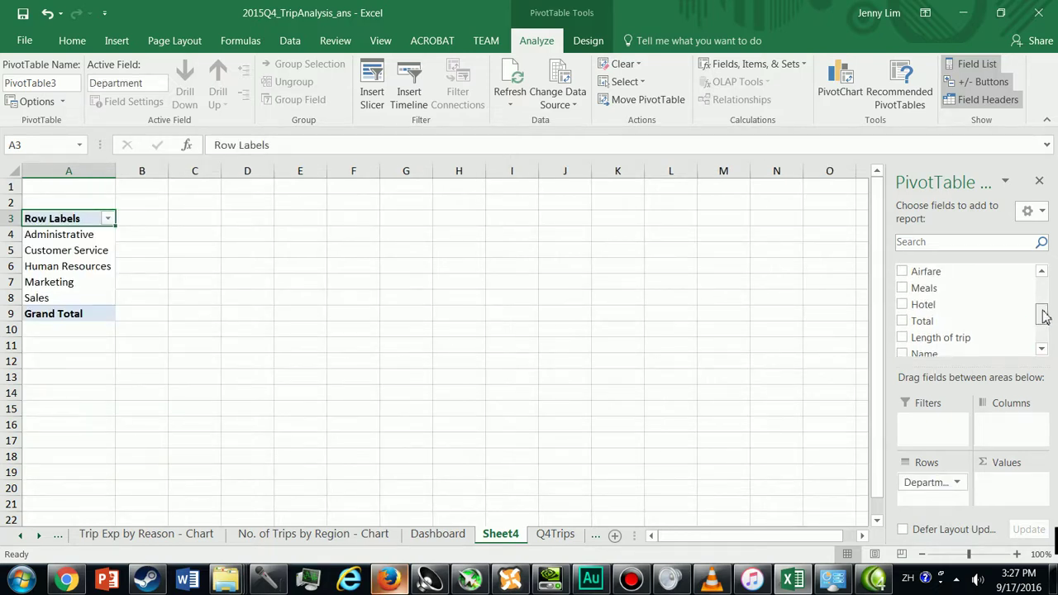
pyautogui.click(903, 321)
pyautogui.moveTo(141, 234); pyautogui.dragTo(147, 312)
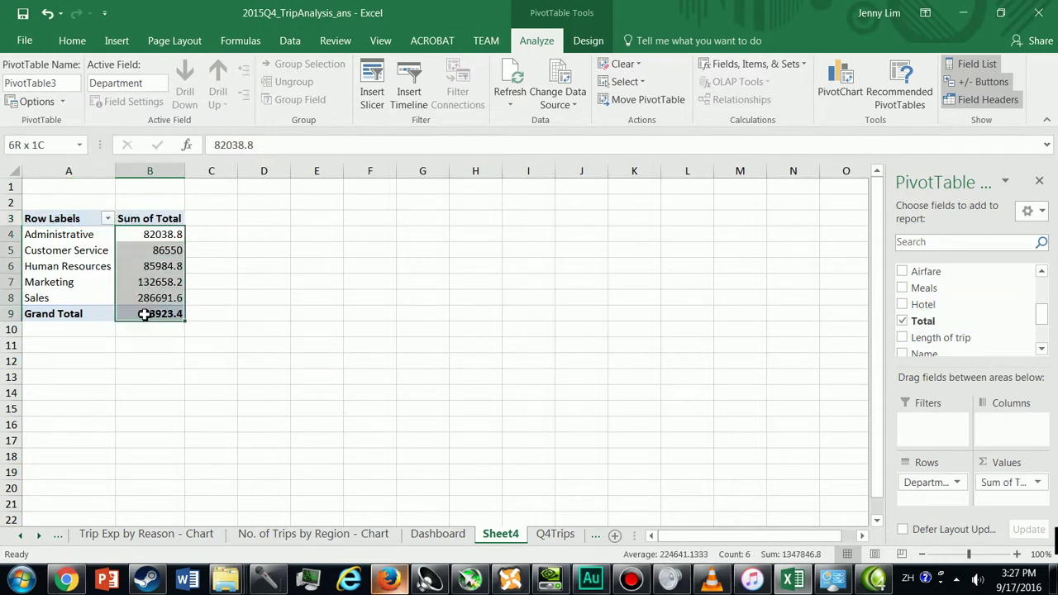
# Step: Apply Comma Style to the department totals in B4:B9
pyautogui.click(72, 40)
pyautogui.click(539, 95)
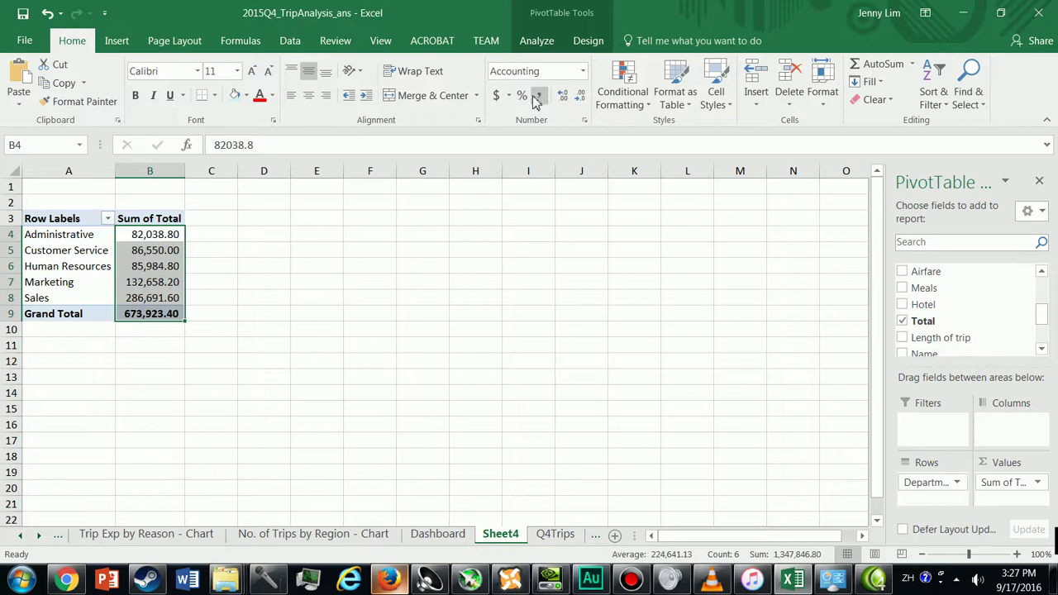
pyautogui.click(69, 236)
# Step: Insert a 2-D pie chart of Total by Department from A4:B8 beside the pivot table
pyautogui.moveTo(69, 235); pyautogui.dragTo(142, 295)
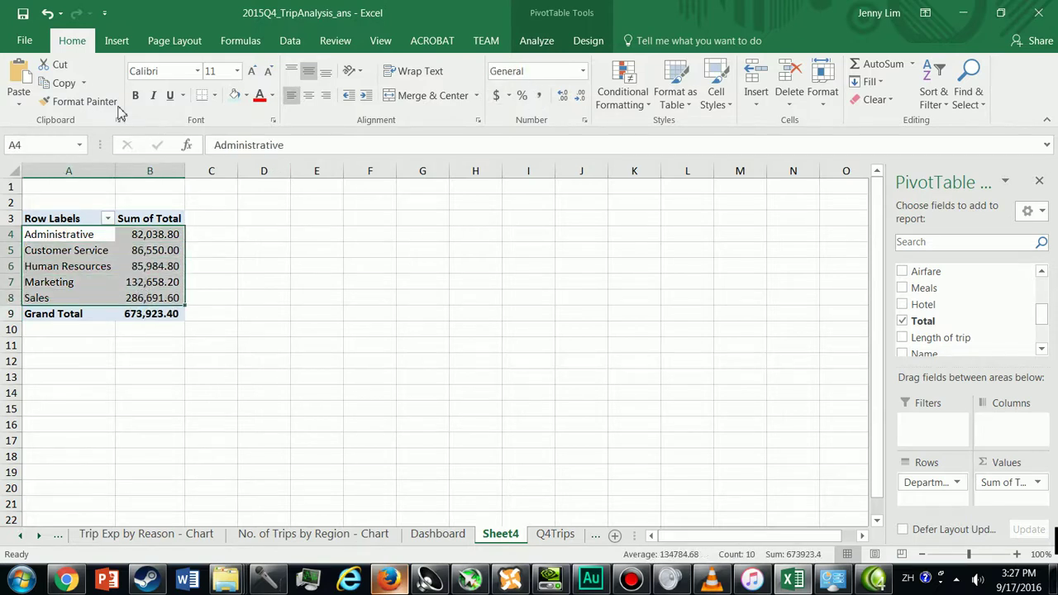
pyautogui.click(115, 41)
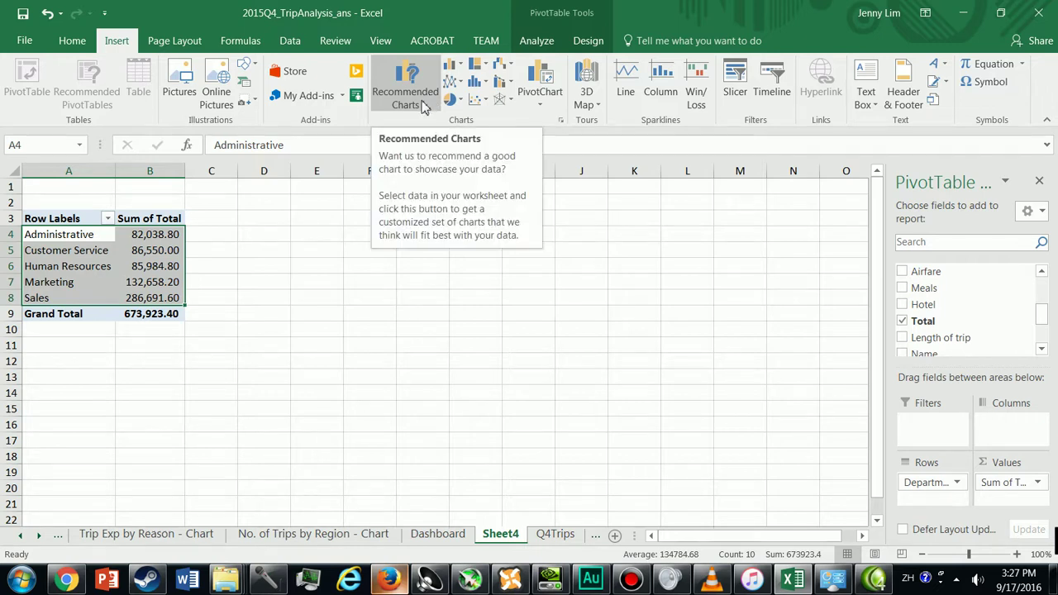
pyautogui.click(456, 100)
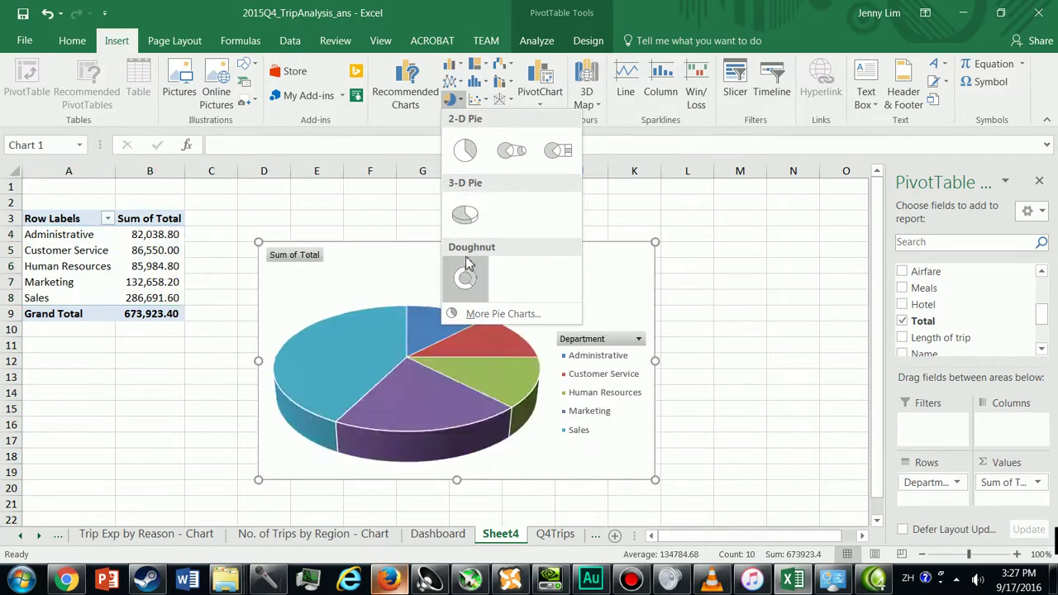
pyautogui.click(479, 316)
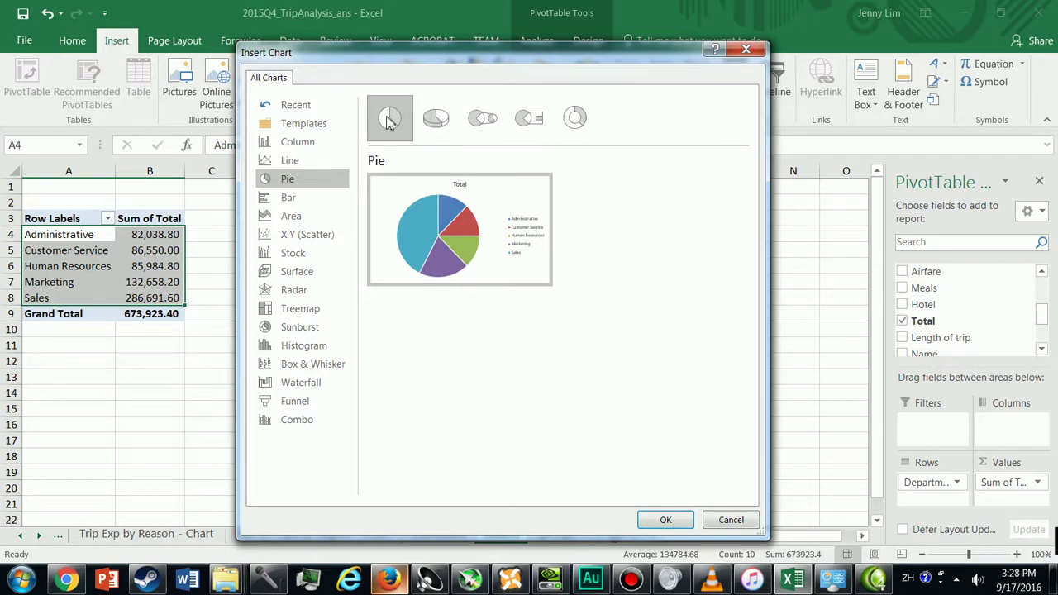
pyautogui.click(666, 519)
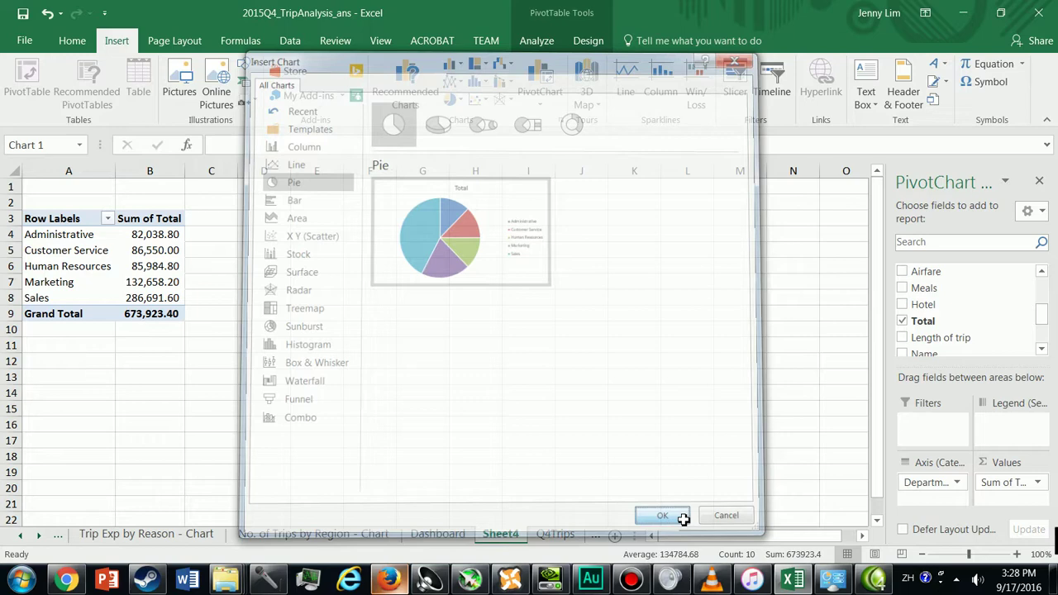
pyautogui.moveTo(569, 291); pyautogui.dragTo(503, 251)
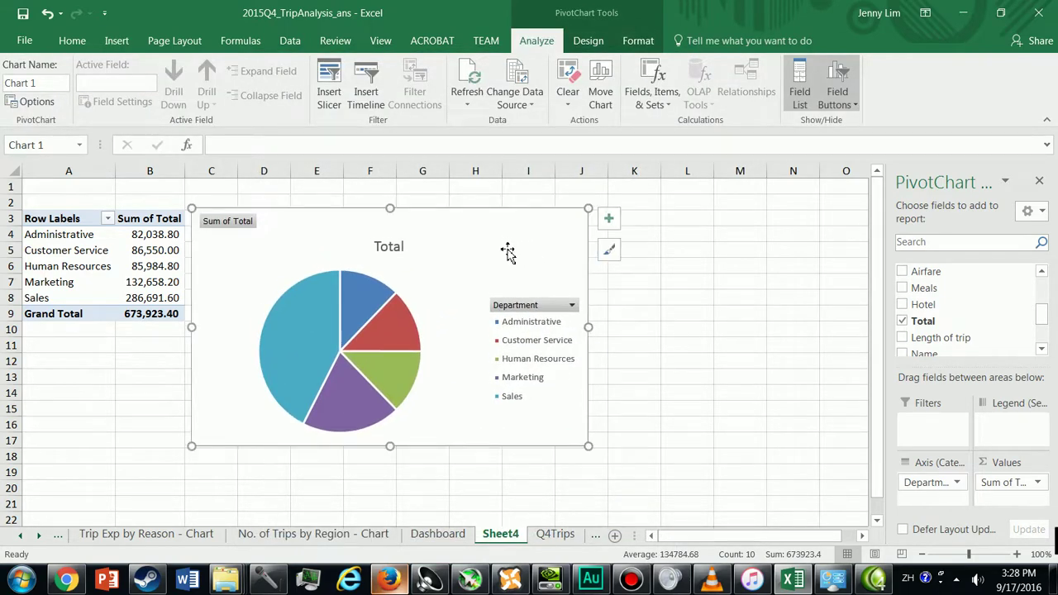
# Step: Place the pie chart beside the pivot table and apply a chart style with percentage labels
pyautogui.click(595, 45)
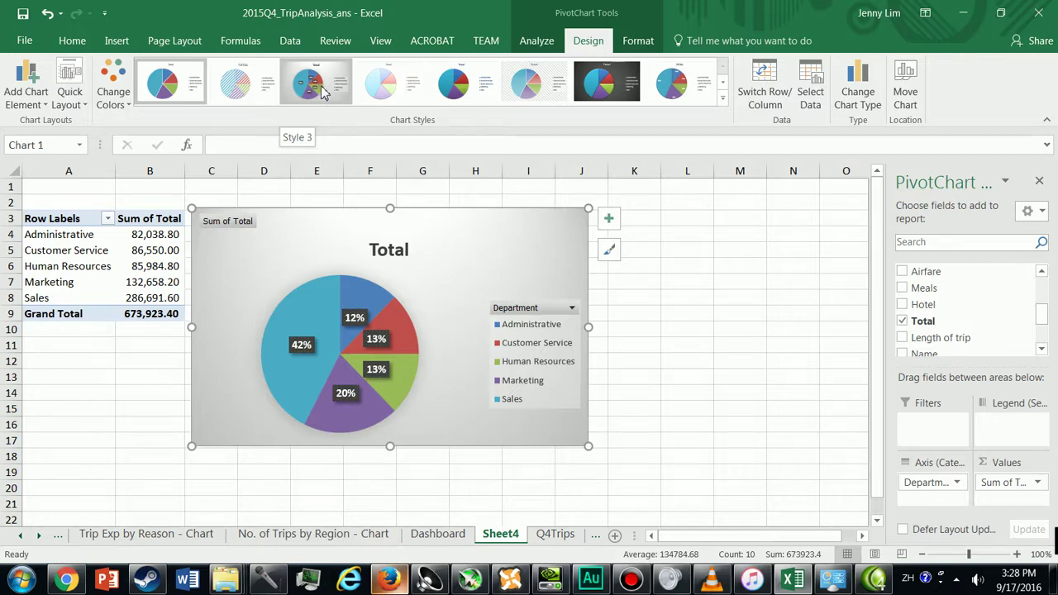
pyautogui.click(723, 85)
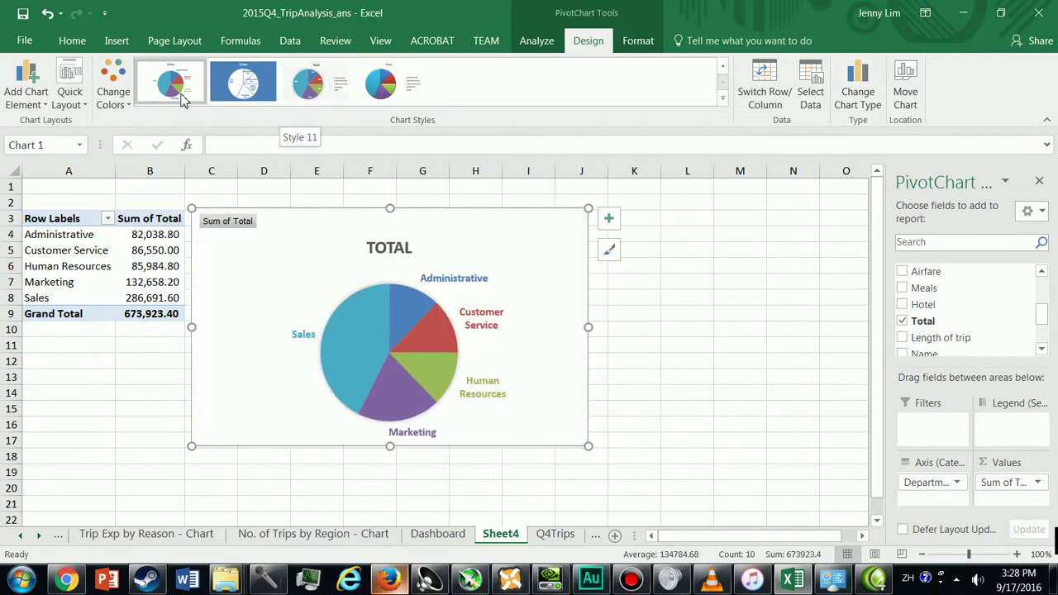
pyautogui.click(301, 97)
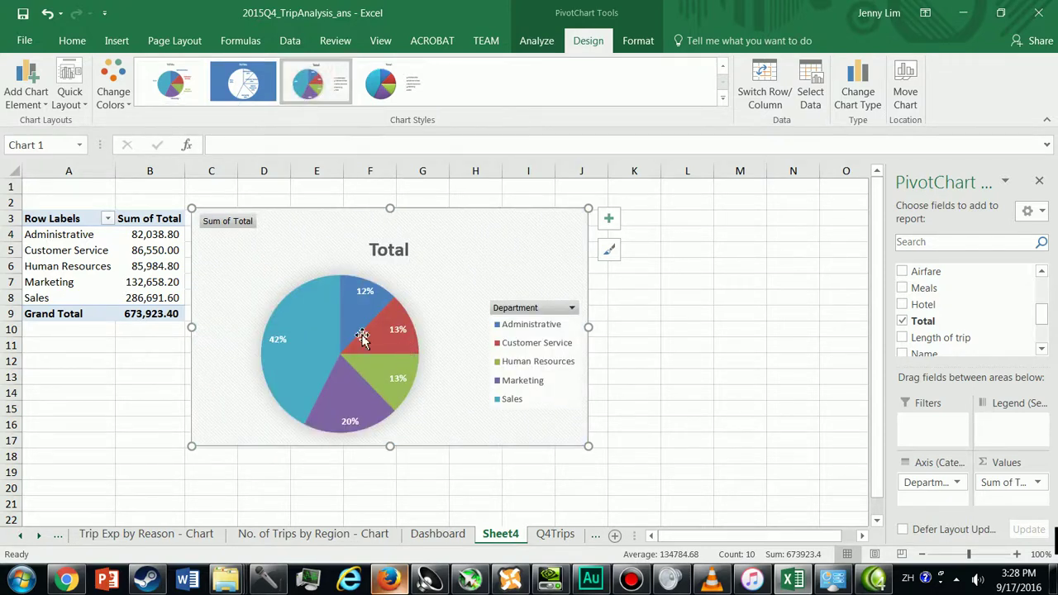
# Step: Drag the Customer Service, Administrative, Human Resources, Marketing and Sales labels outside the pie
pyautogui.click(369, 293)
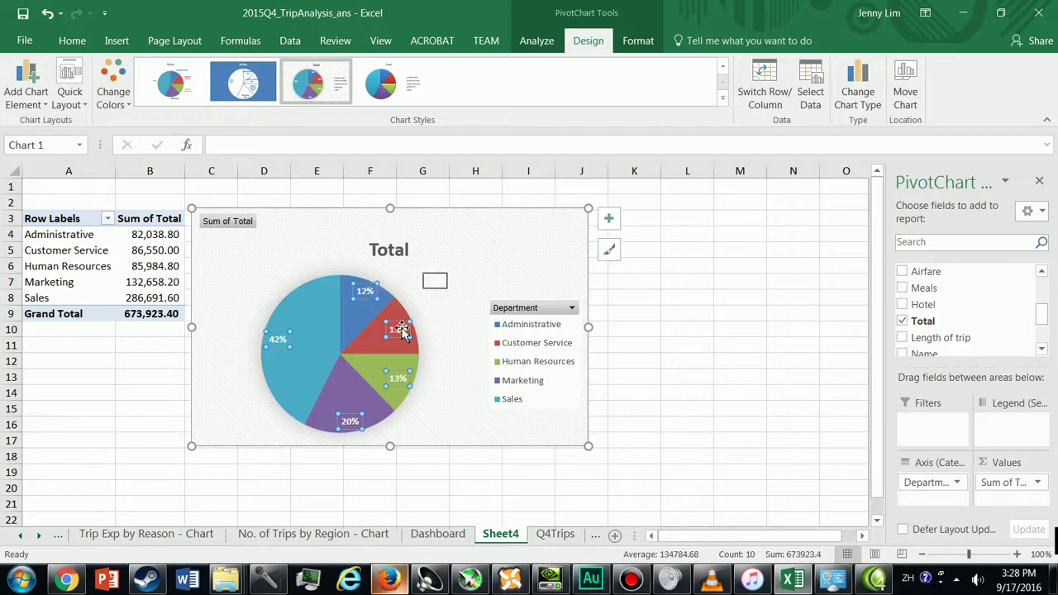
pyautogui.moveTo(400, 329); pyautogui.dragTo(461, 333)
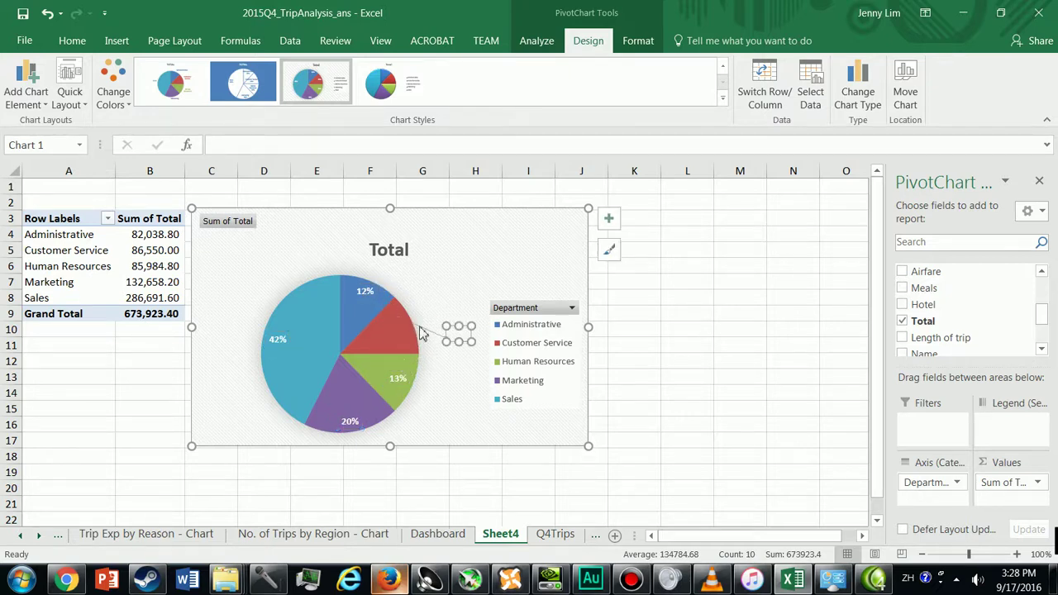
pyautogui.moveTo(367, 294); pyautogui.dragTo(426, 281)
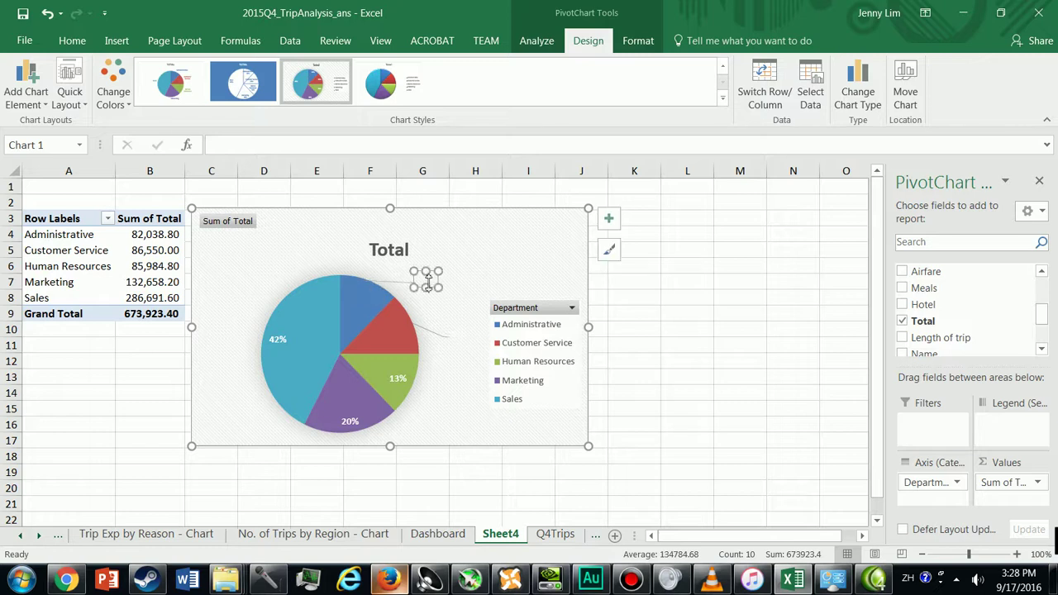
pyautogui.click(400, 379)
pyautogui.moveTo(400, 379); pyautogui.dragTo(438, 385)
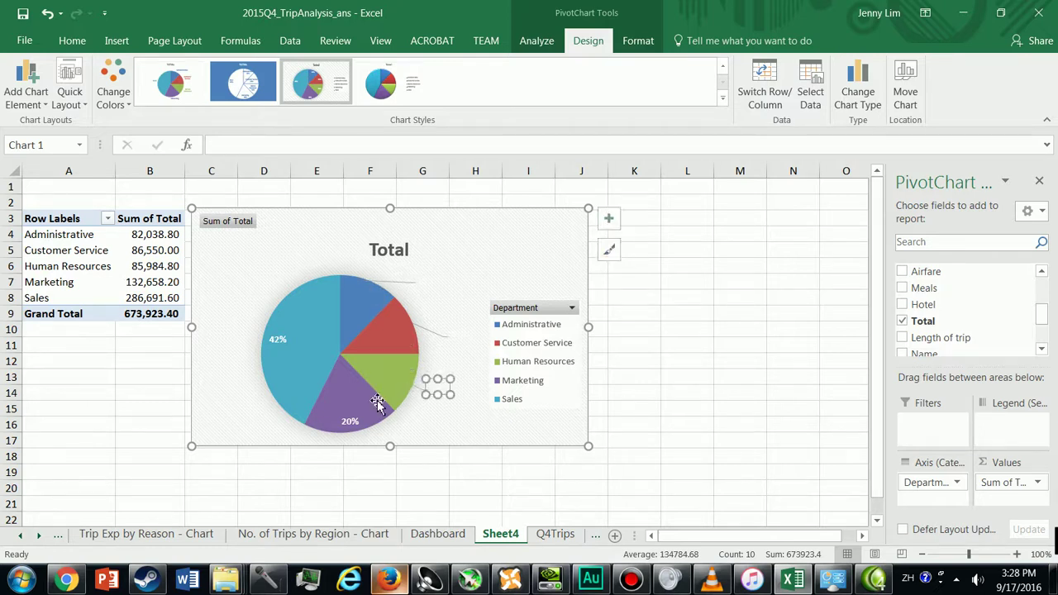
pyautogui.click(352, 424)
pyautogui.moveTo(351, 423); pyautogui.dragTo(394, 432)
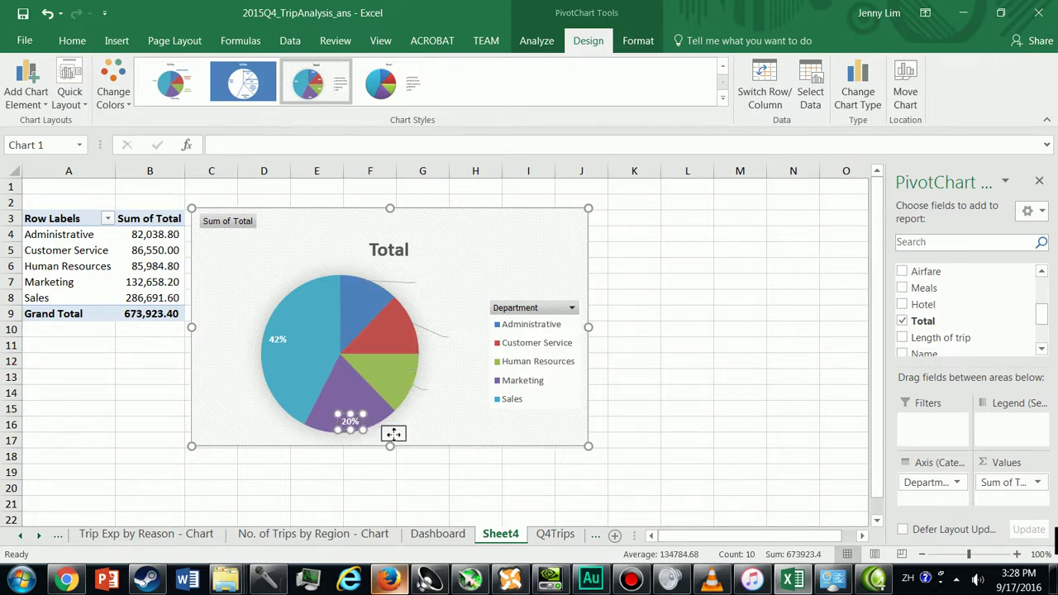
pyautogui.click(284, 340)
pyautogui.moveTo(265, 340); pyautogui.dragTo(220, 371)
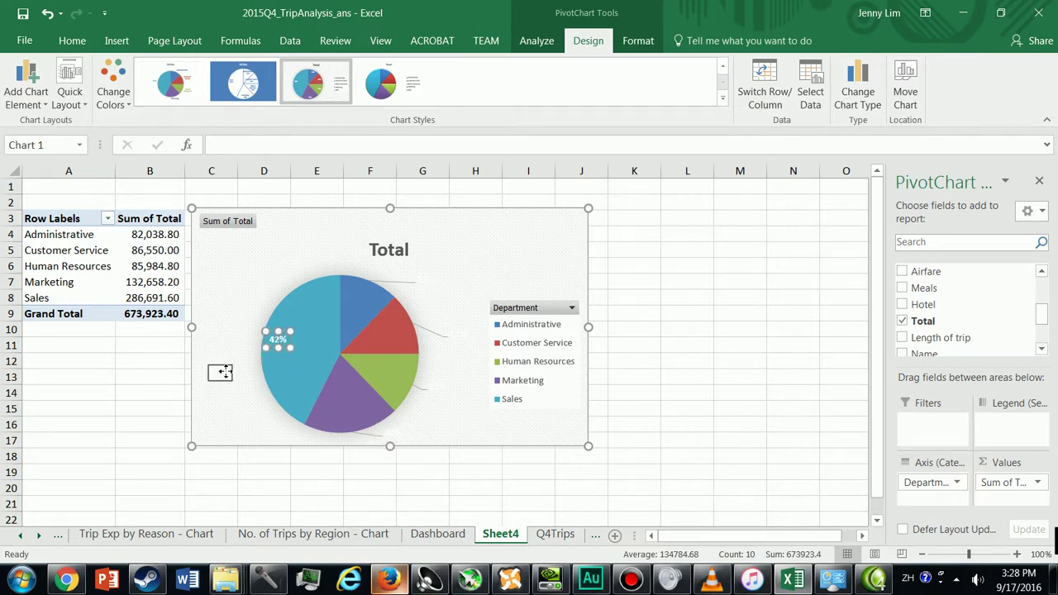
pyautogui.click(224, 300)
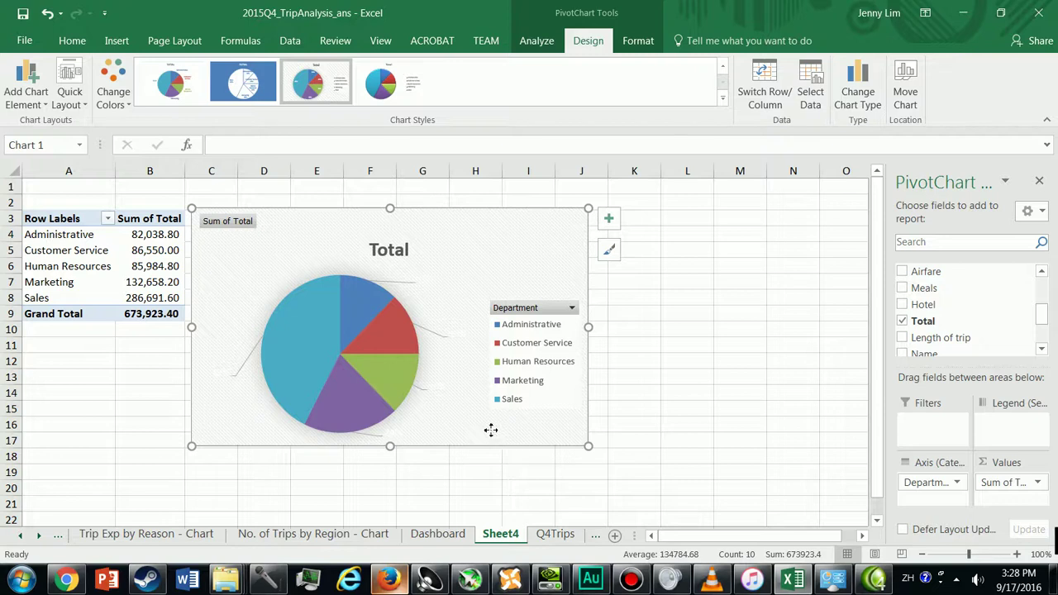
# Step: Fill the pie chart area with a pale blue linear gradient via Format Chart Area
pyautogui.rightClick(491, 430)
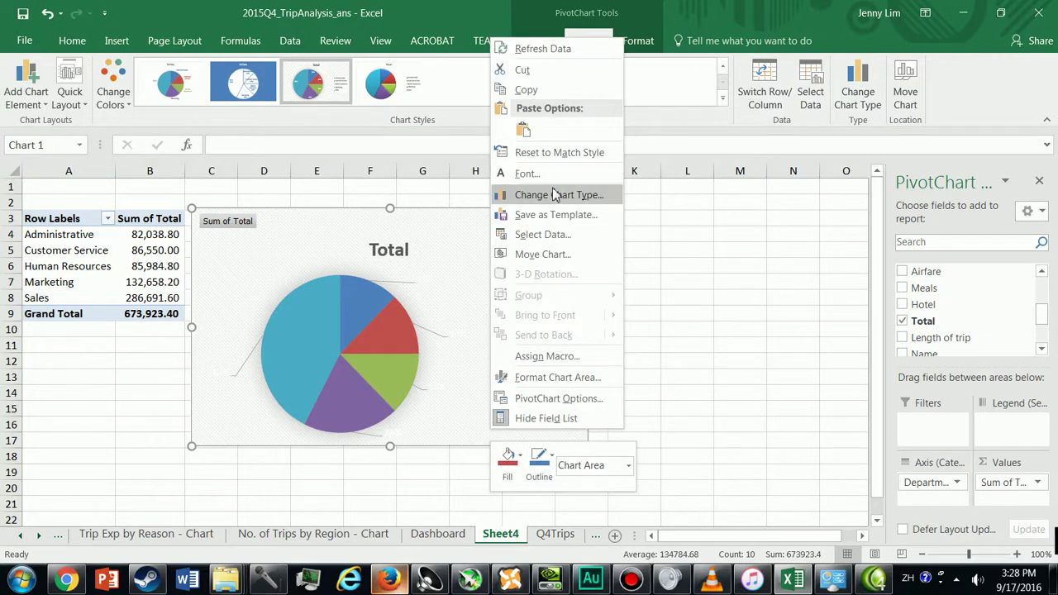
pyautogui.click(558, 377)
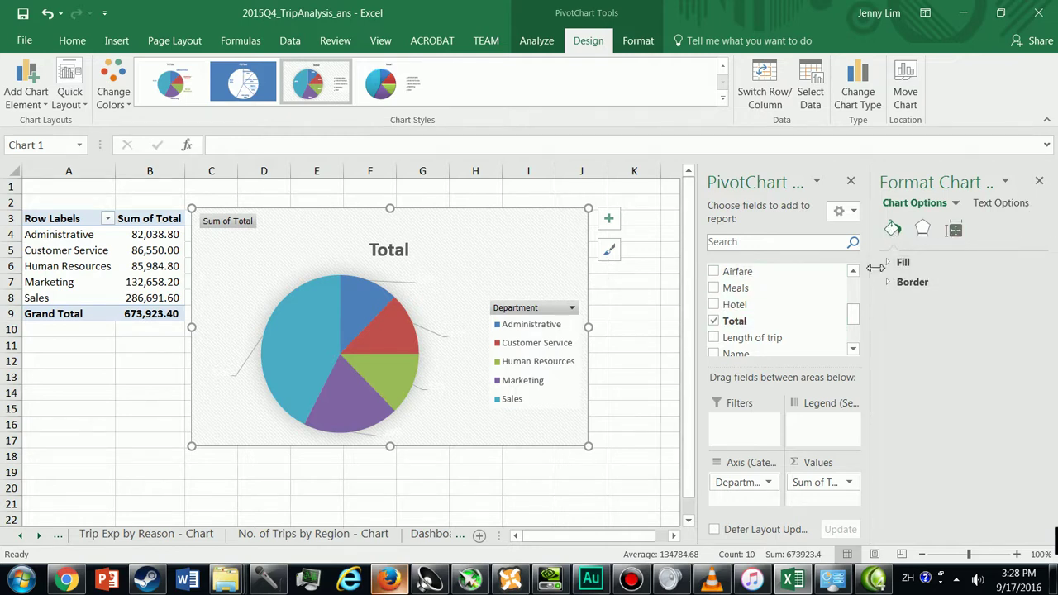
pyautogui.click(889, 263)
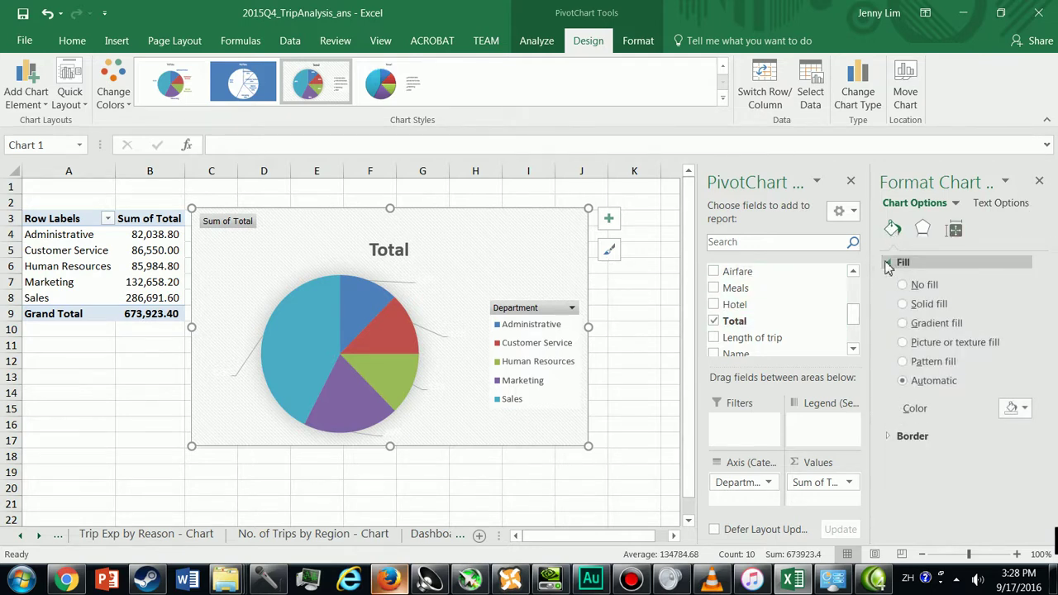
pyautogui.click(904, 323)
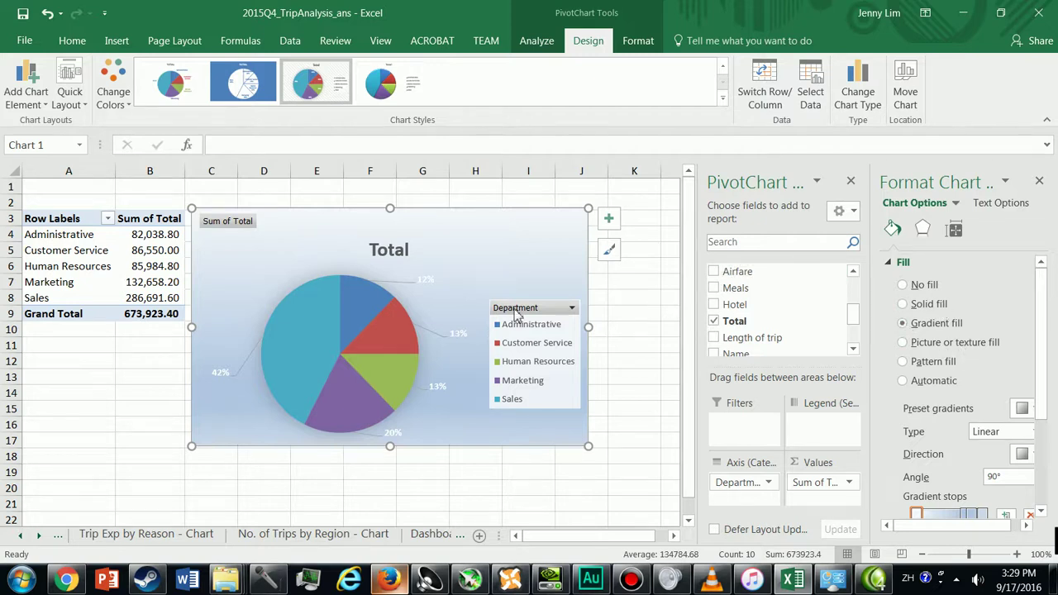
pyautogui.click(427, 280)
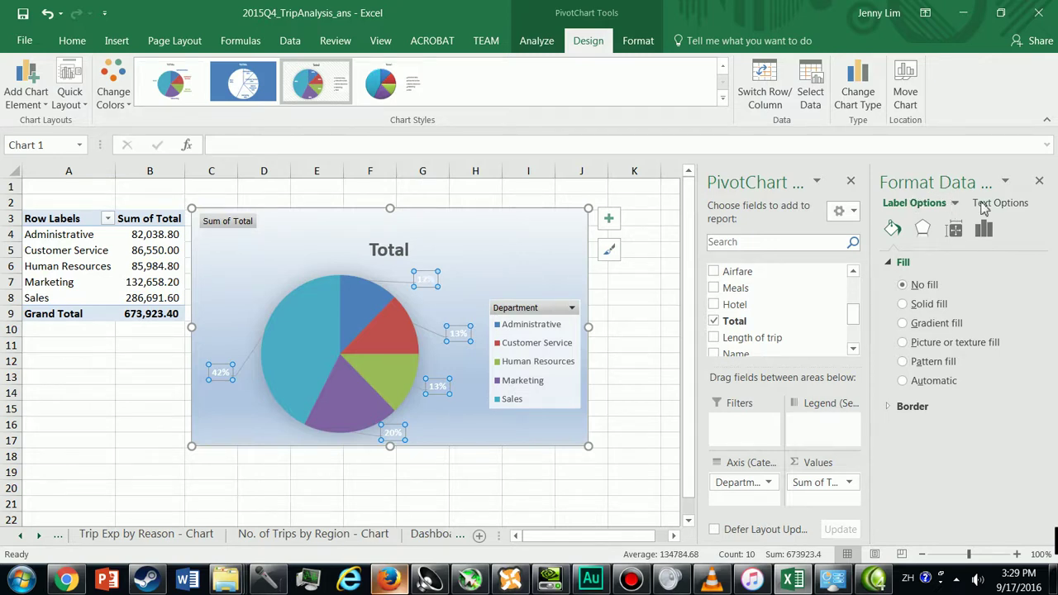
# Step: Change the pie's data label text colour to dark
pyautogui.click(986, 205)
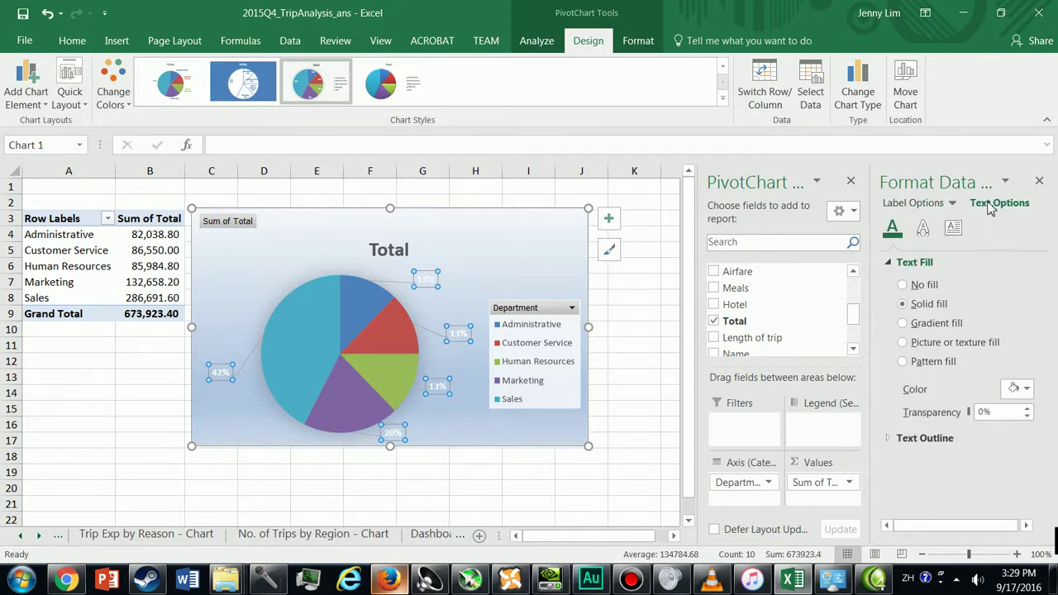
pyautogui.click(1027, 389)
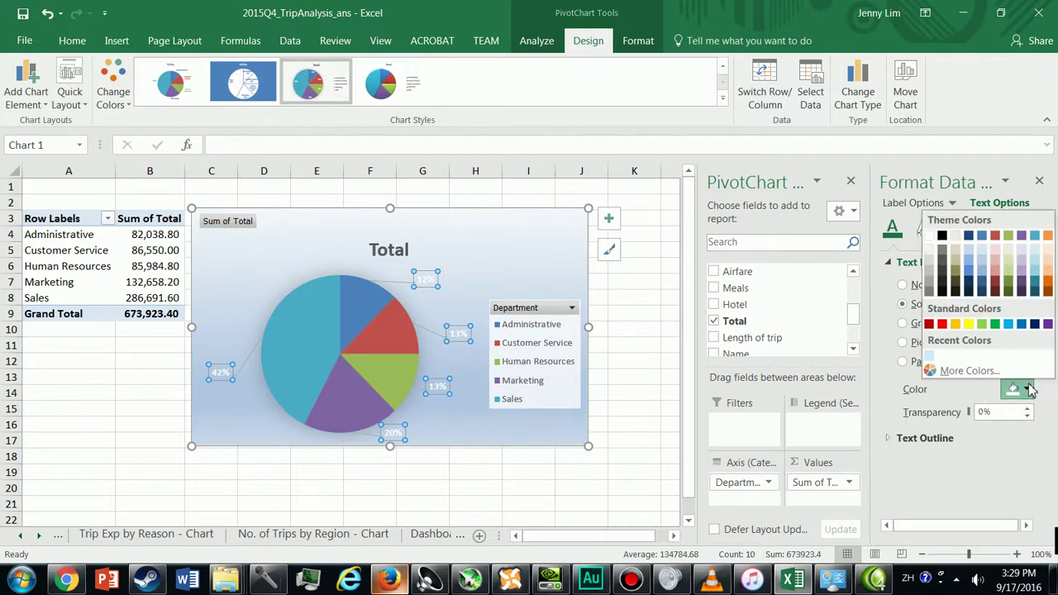
pyautogui.click(970, 236)
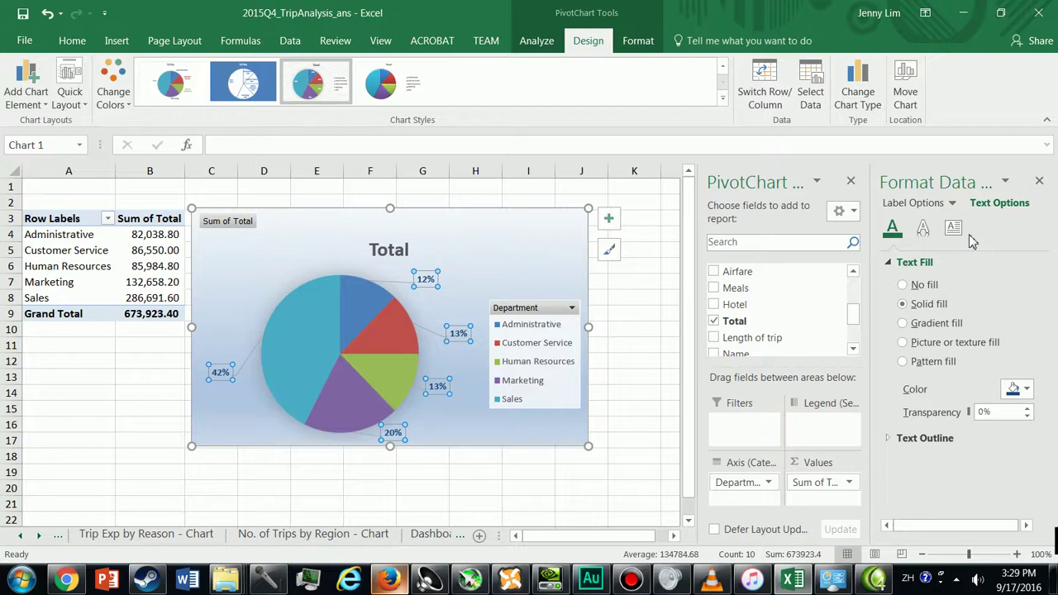
pyautogui.click(482, 331)
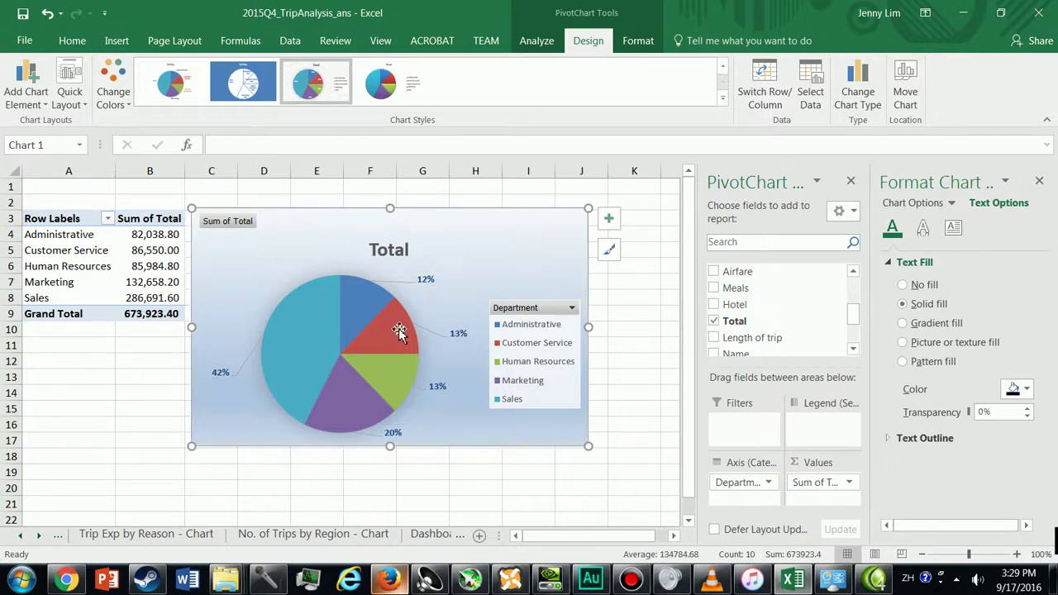
# Step: Add the department category name to each data label beside its percentage
pyautogui.click(353, 299)
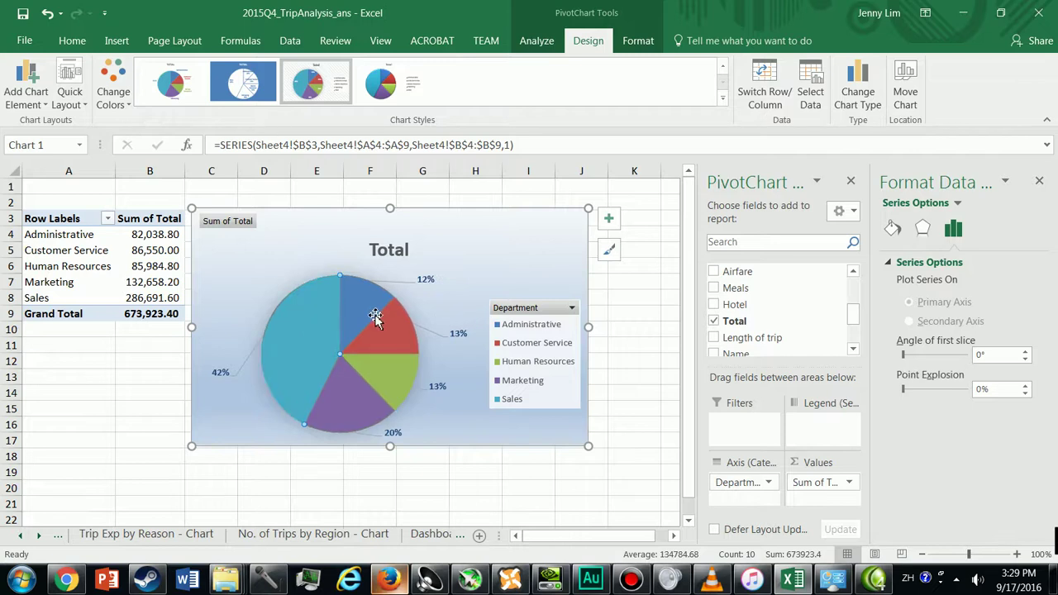
pyautogui.click(314, 314)
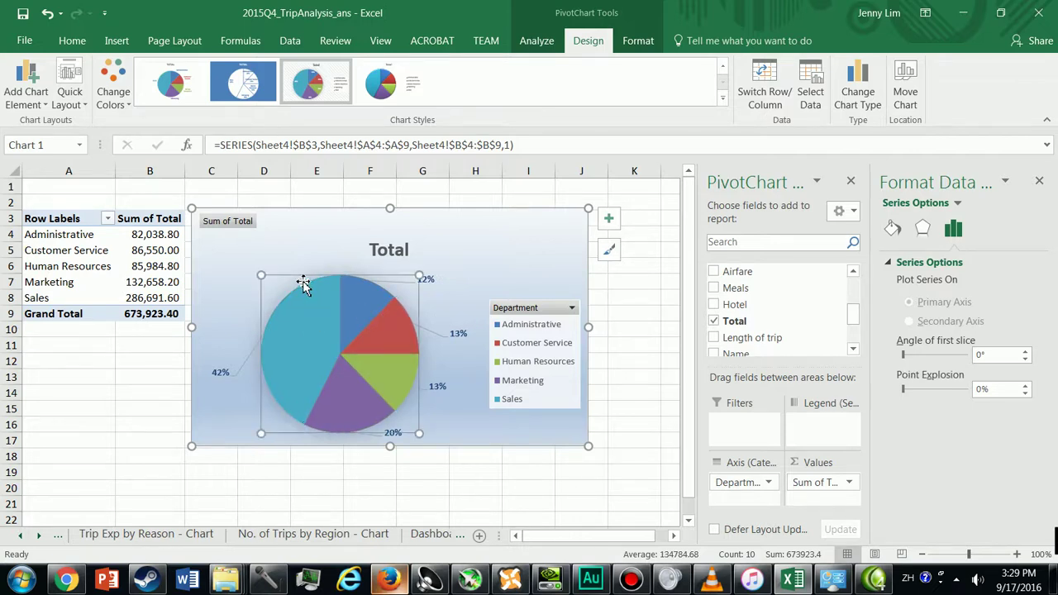
pyautogui.click(322, 293)
pyautogui.rightClick(322, 296)
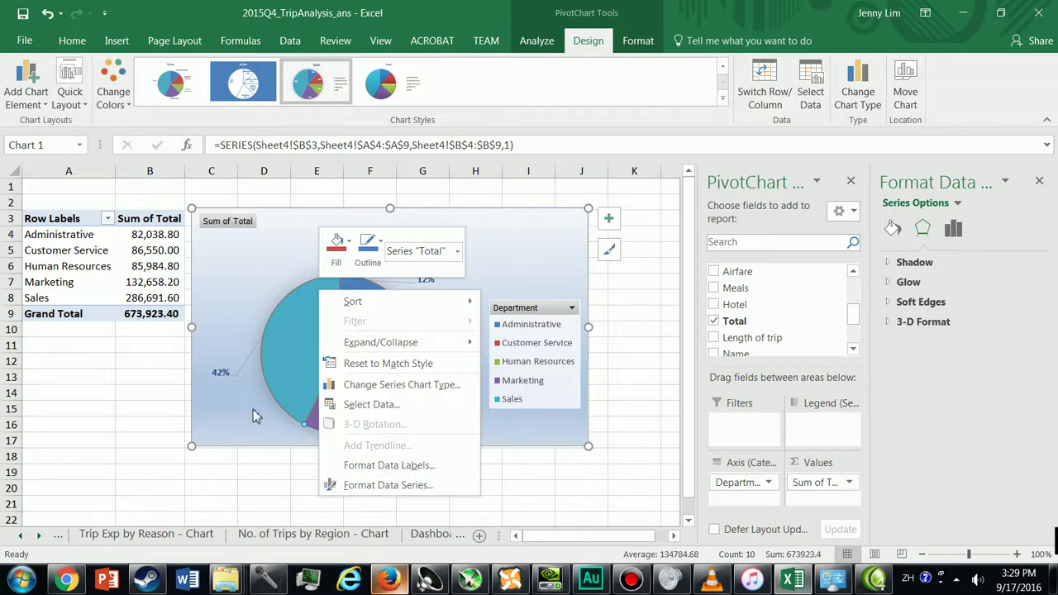
pyautogui.click(388, 465)
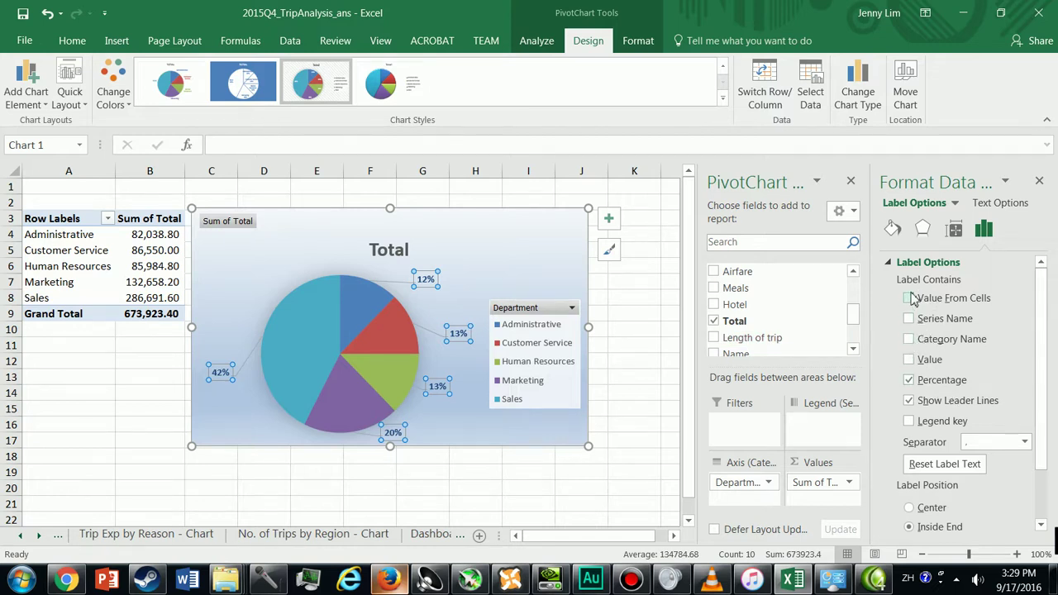
pyautogui.click(910, 341)
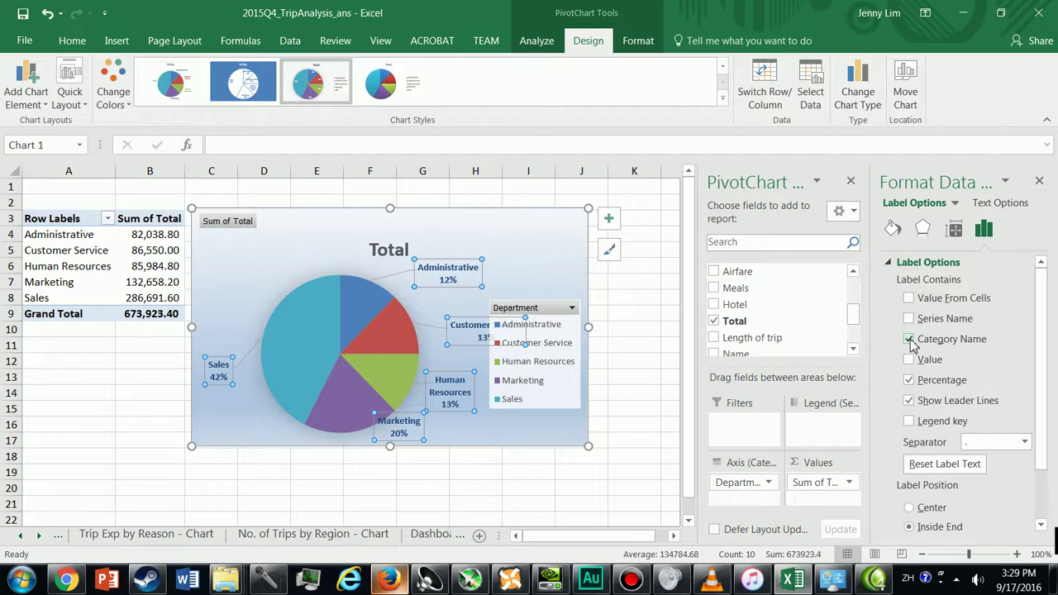
pyautogui.click(571, 309)
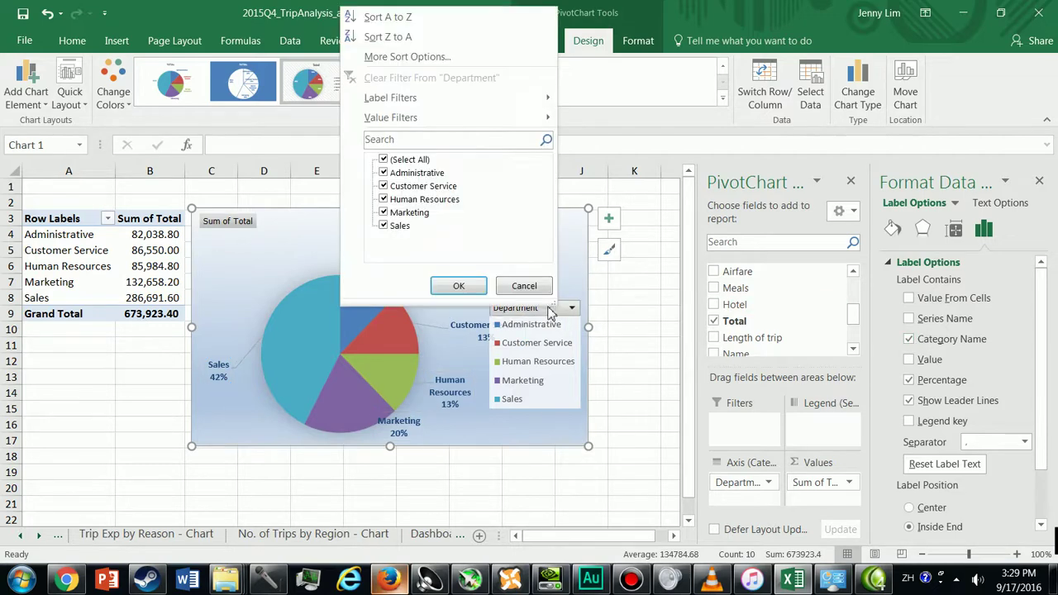
pyautogui.click(458, 285)
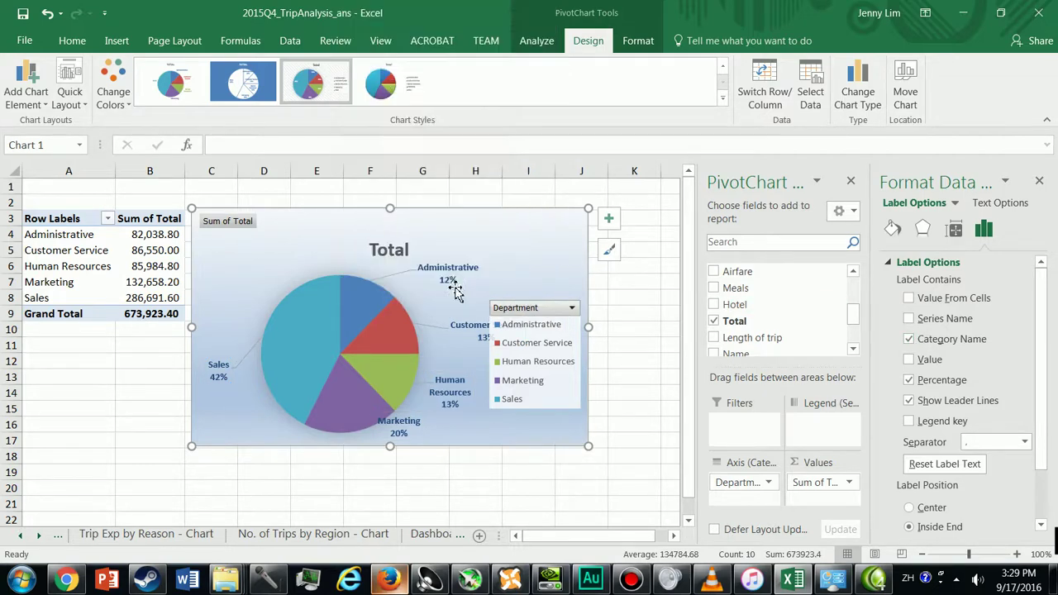
# Step: Hide all field buttons, including Sum of Total, and delete the chart legend
pyautogui.rightClick(235, 223)
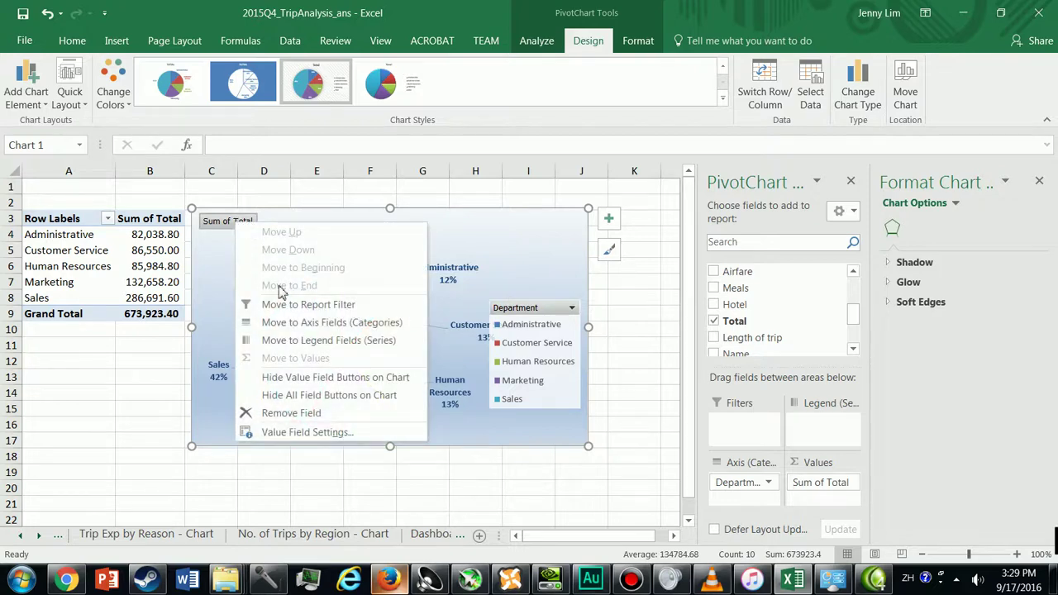
pyautogui.click(324, 396)
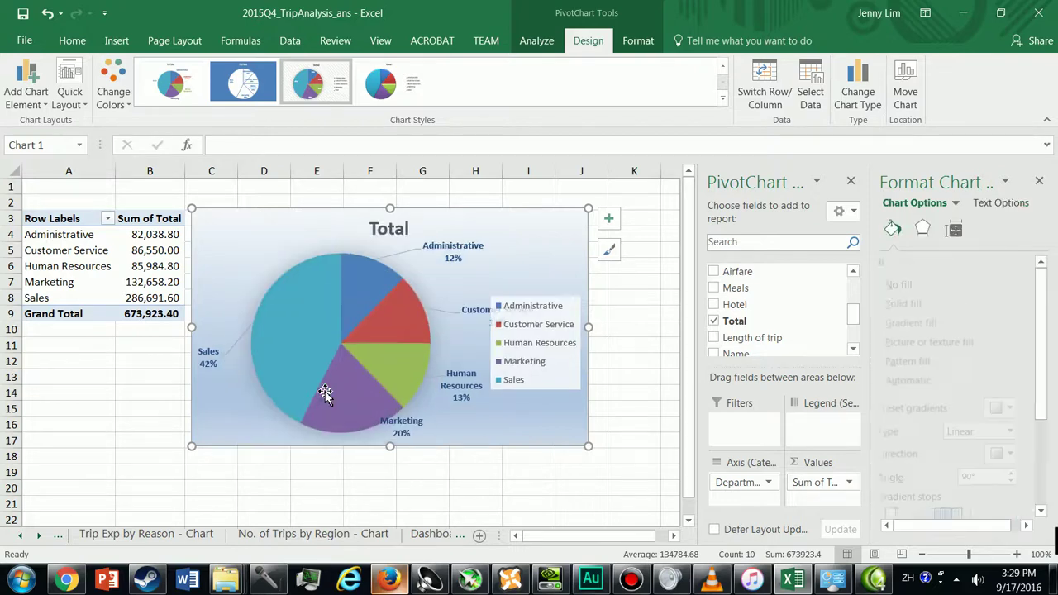
pyautogui.click(537, 299)
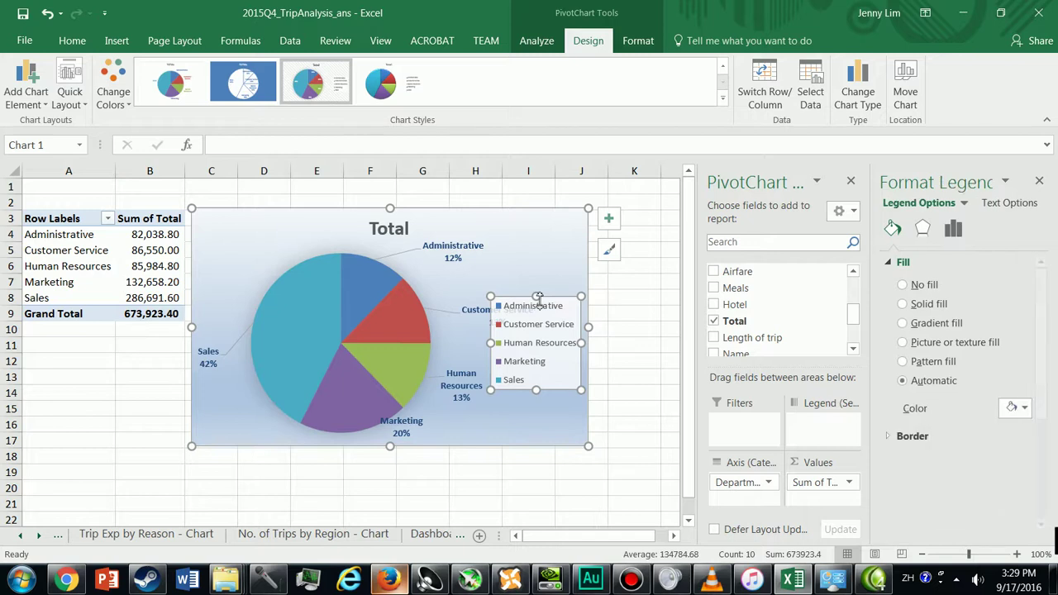
pyautogui.rightClick(557, 310)
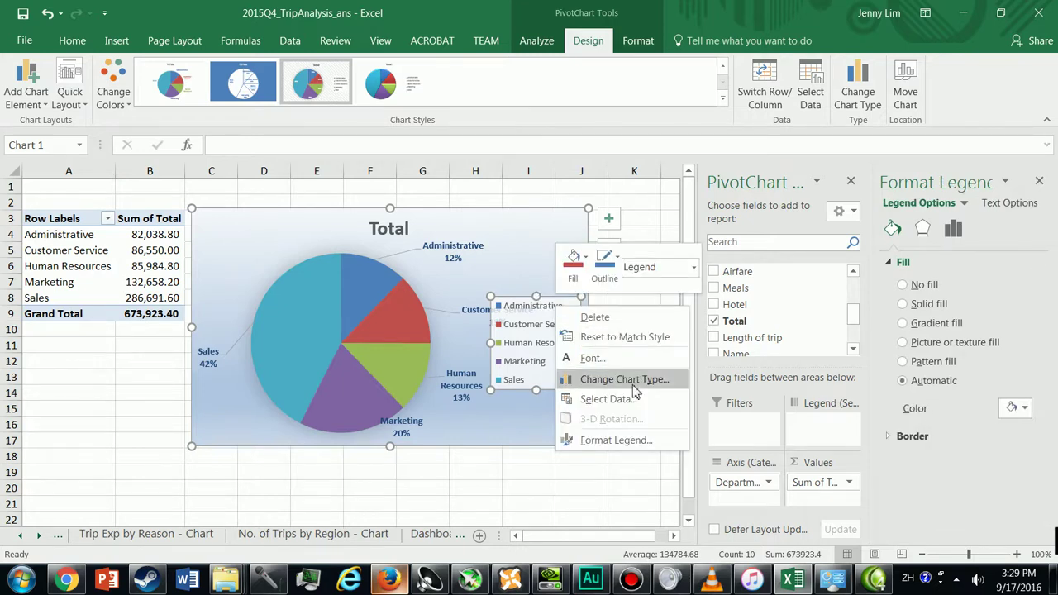
pyautogui.click(592, 318)
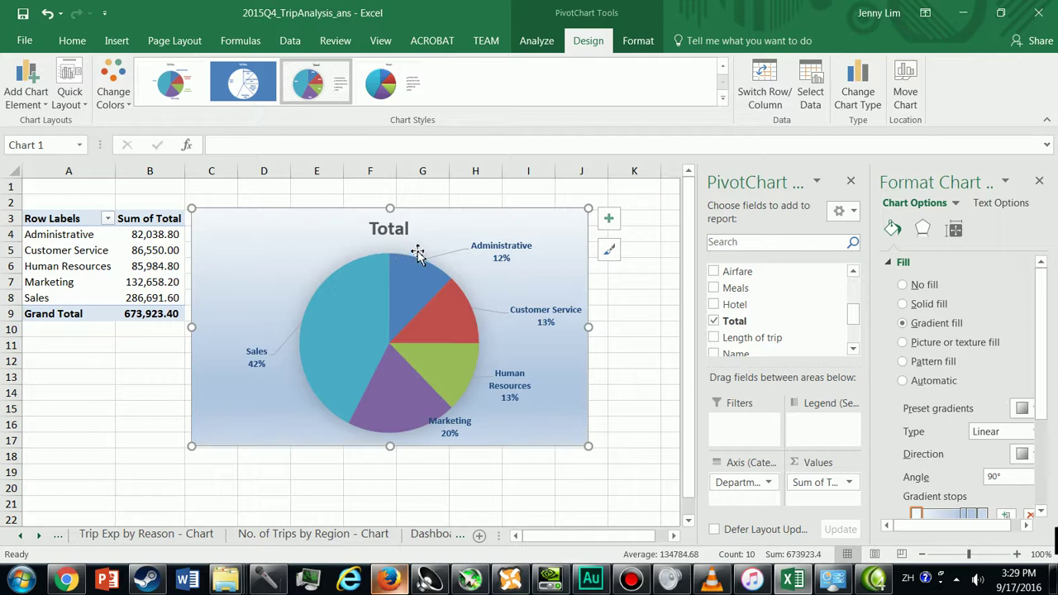
# Step: Replace the chart title 'Total' with 'Travel Expenses by Department'
pyautogui.click(379, 237)
pyautogui.click(385, 229)
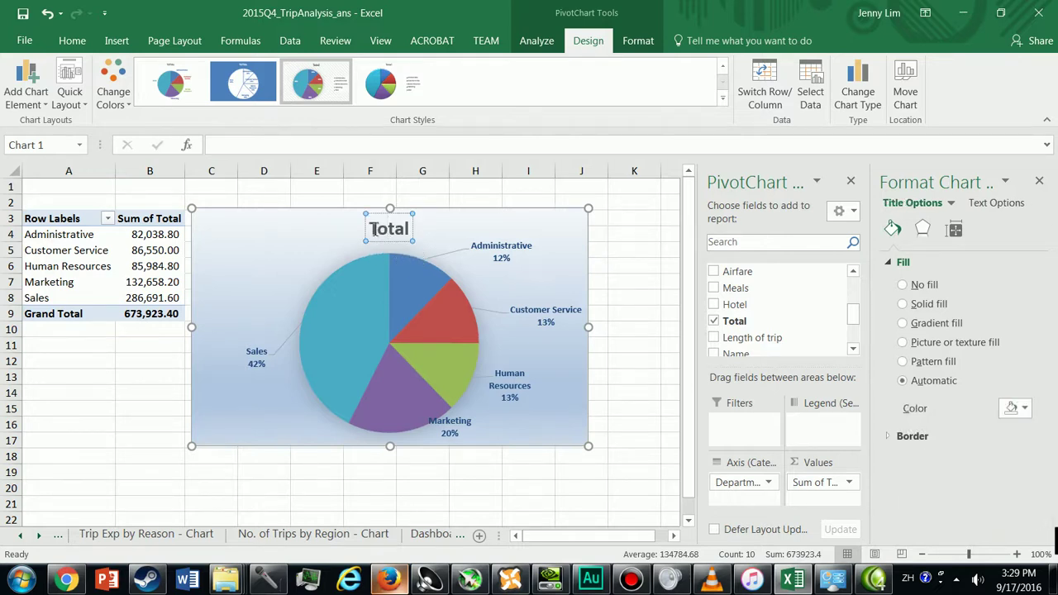
pyautogui.moveTo(374, 228); pyautogui.dragTo(409, 229)
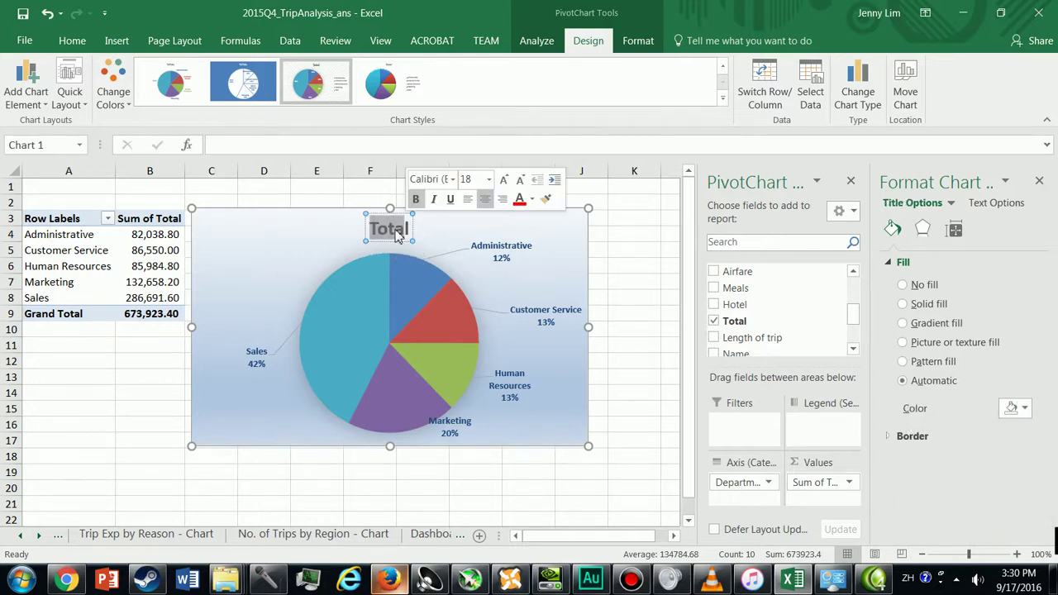
pyautogui.click(395, 229)
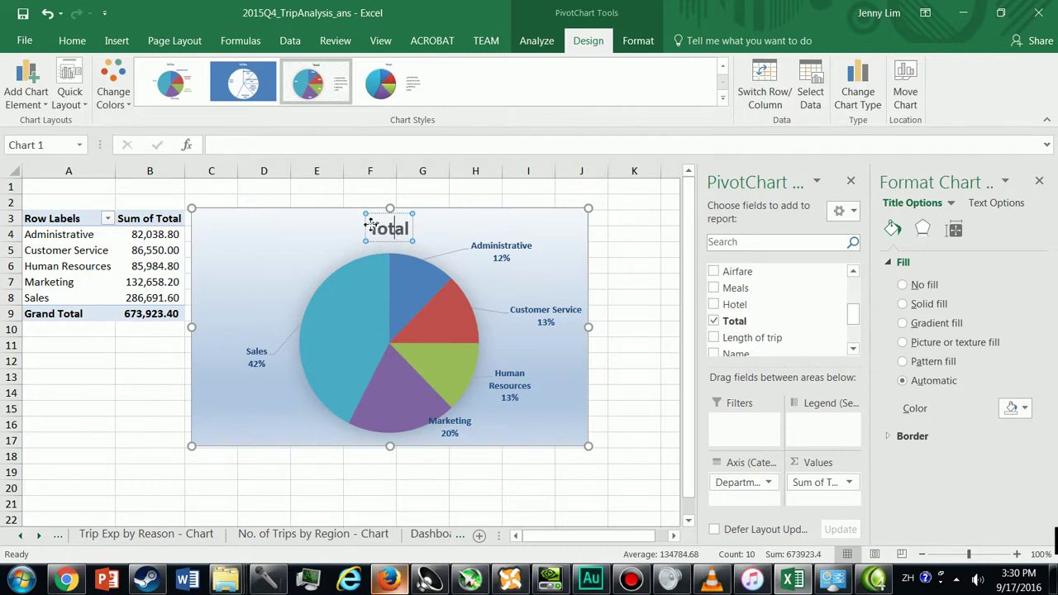
pyautogui.moveTo(411, 228); pyautogui.dragTo(370, 229)
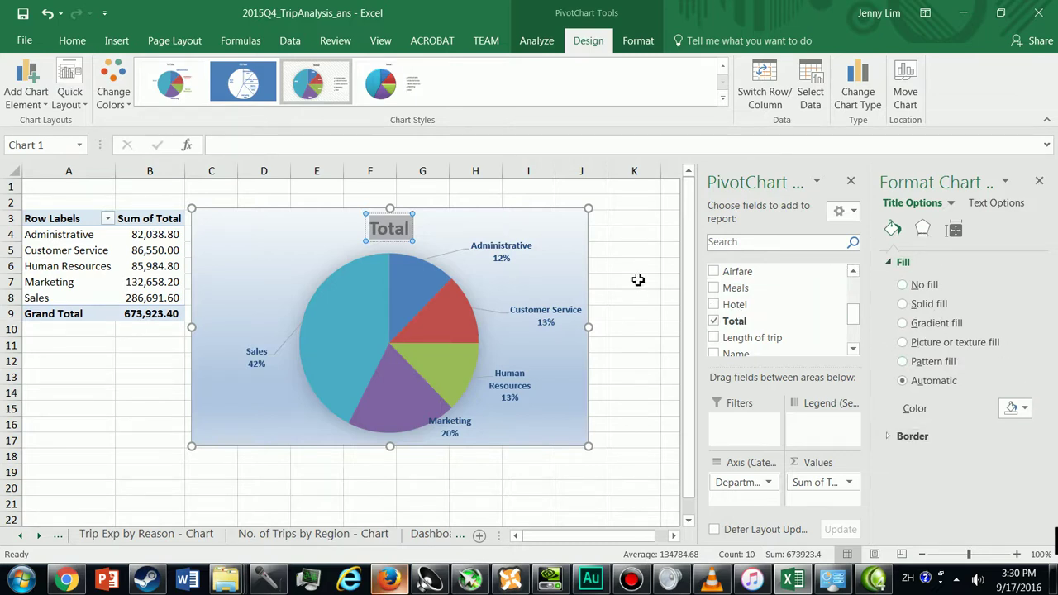
pyautogui.write('Tr')
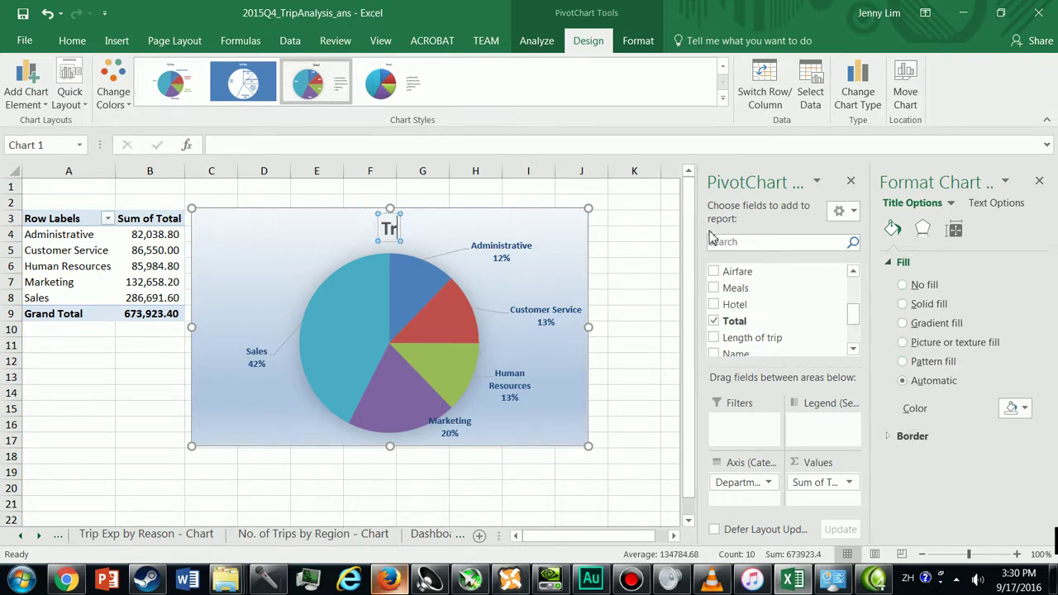
pyautogui.write('avel Expenses by Department')
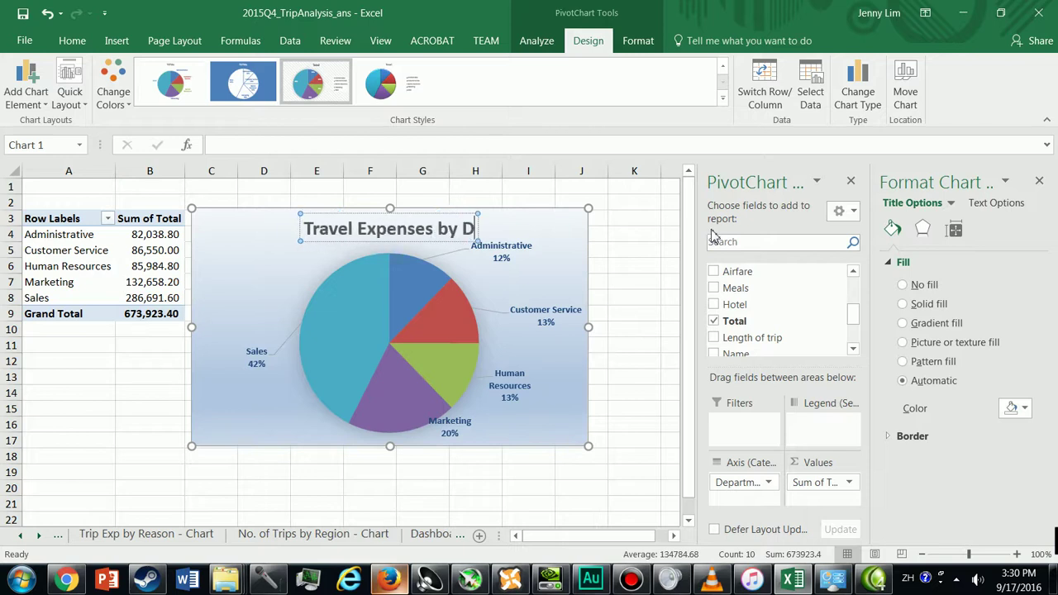
pyautogui.click(217, 298)
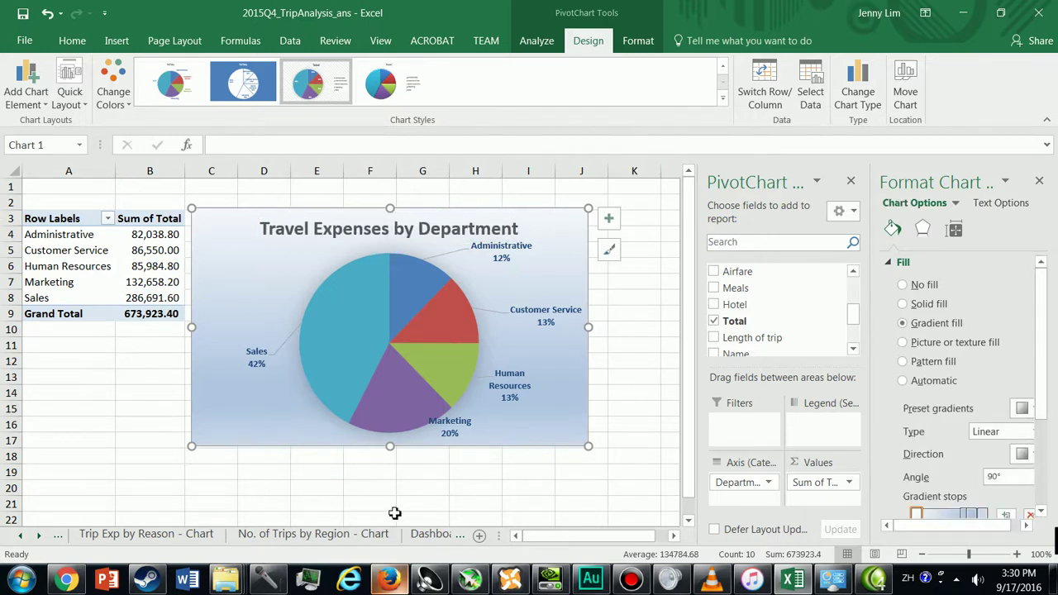
# Step: Rename the Sheet4 tab to 'Expenses by dept'
pyautogui.click(39, 535)
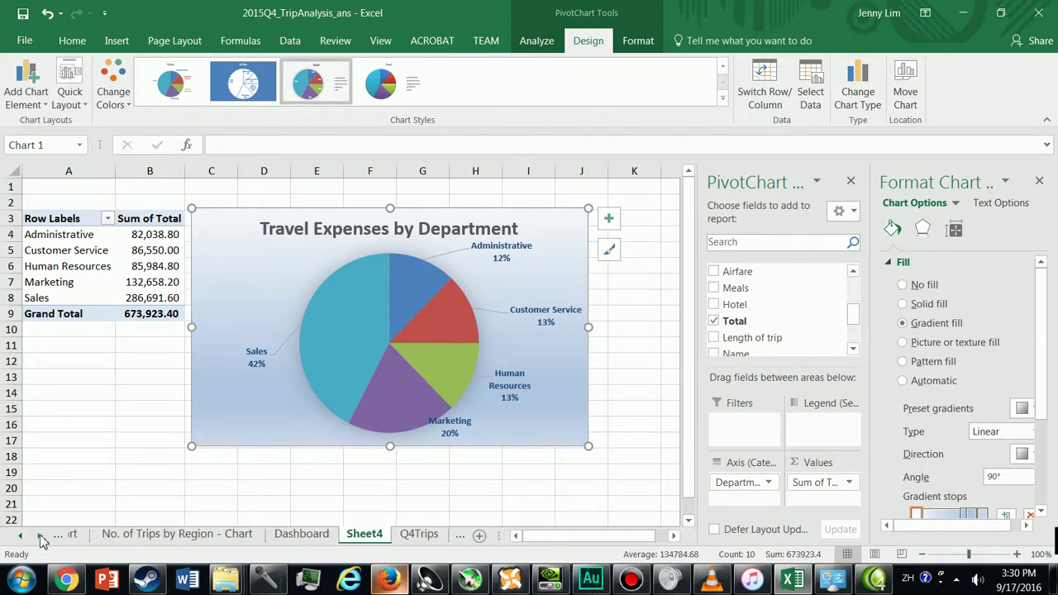
pyautogui.click(364, 536)
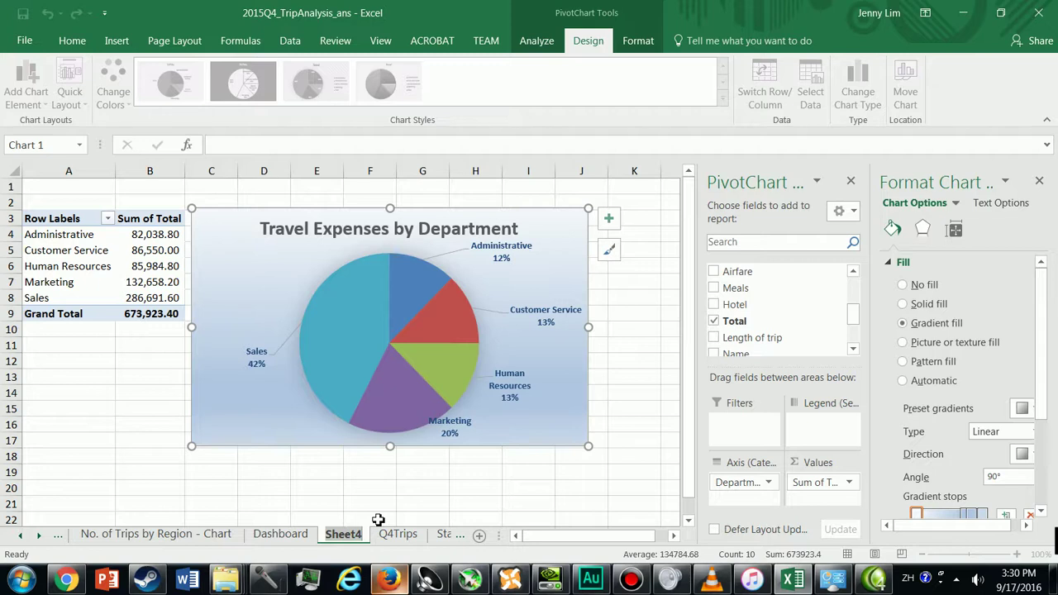
pyautogui.write('Expenses by dep')
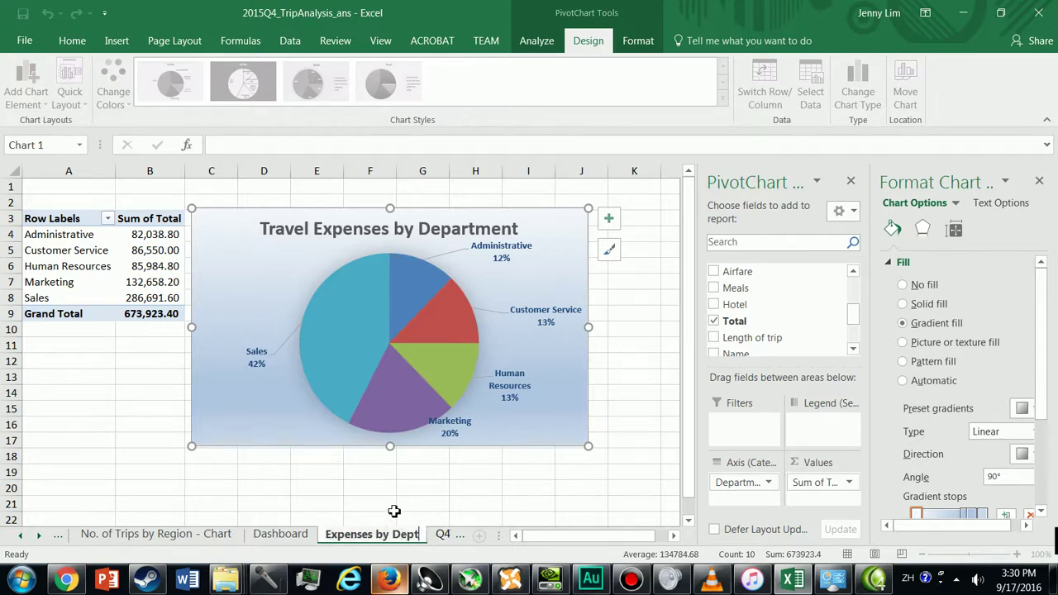
pyautogui.write('t')
pyautogui.press('Return')
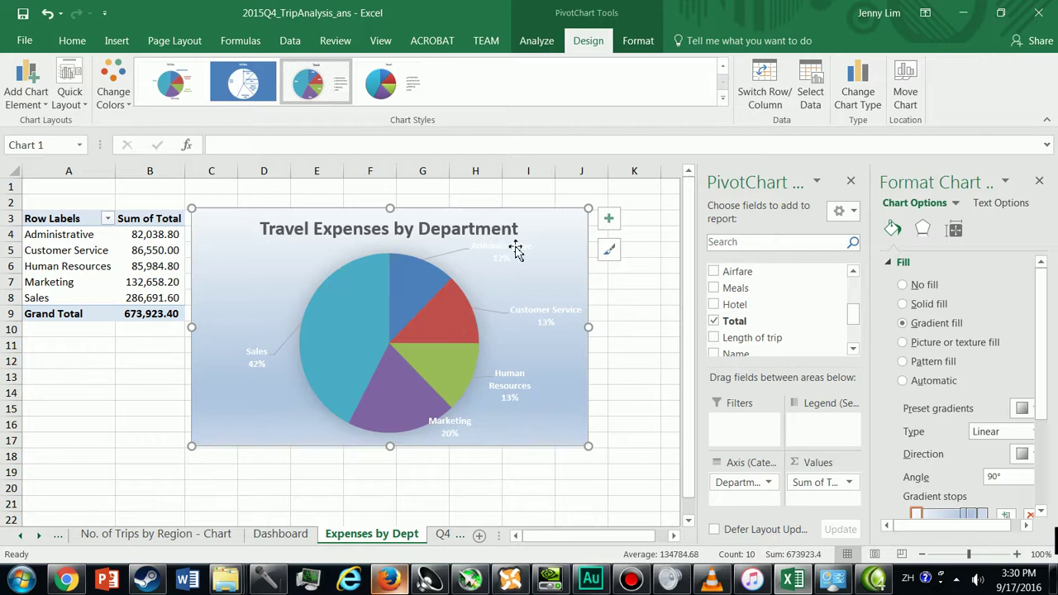
# Step: Set the pie's data label text colour to black
pyautogui.click(514, 250)
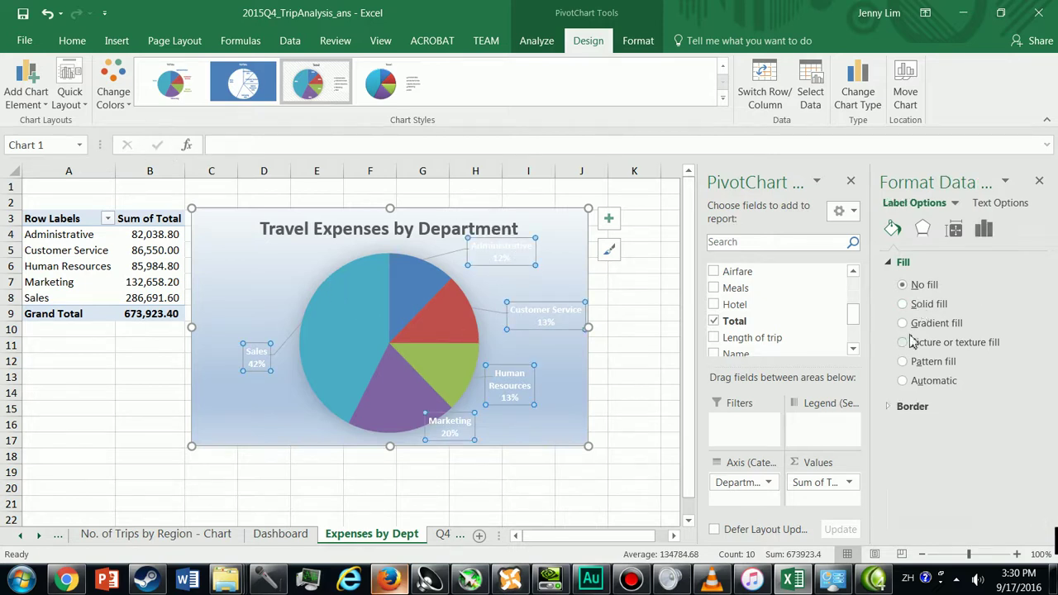
pyautogui.click(999, 203)
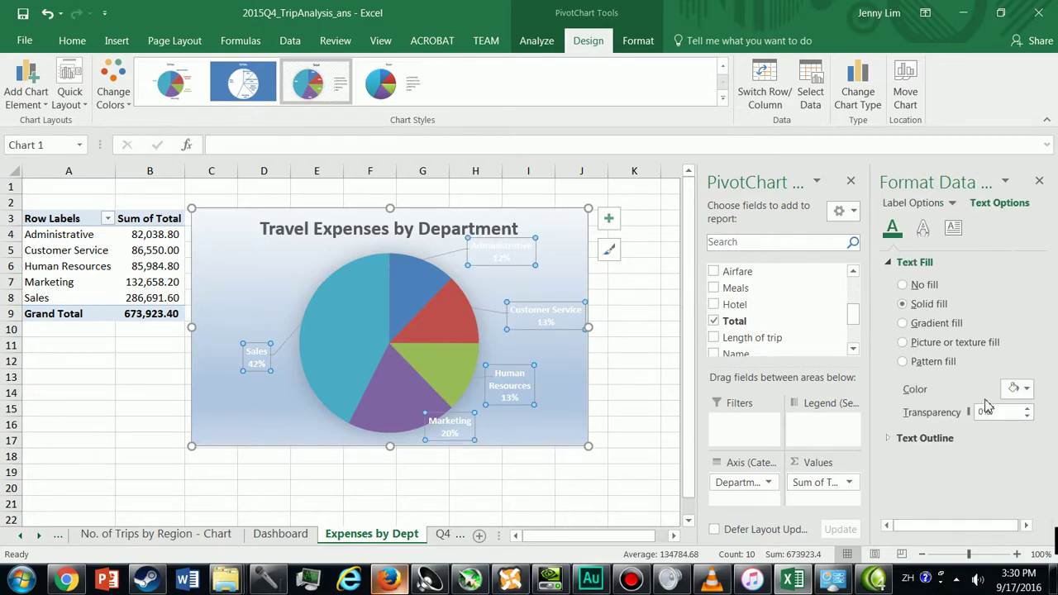
pyautogui.click(1026, 388)
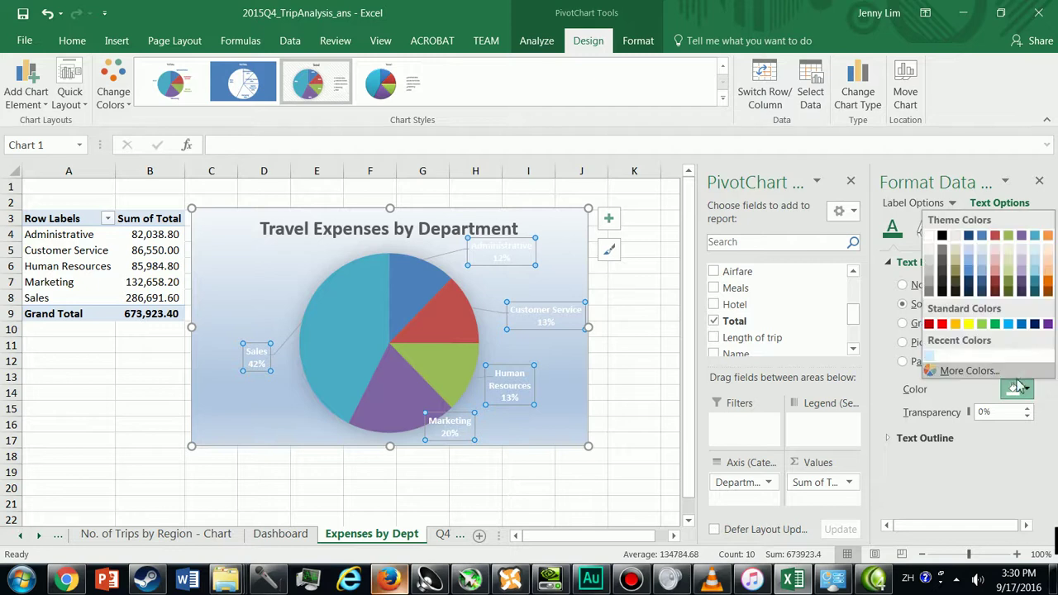
pyautogui.click(944, 237)
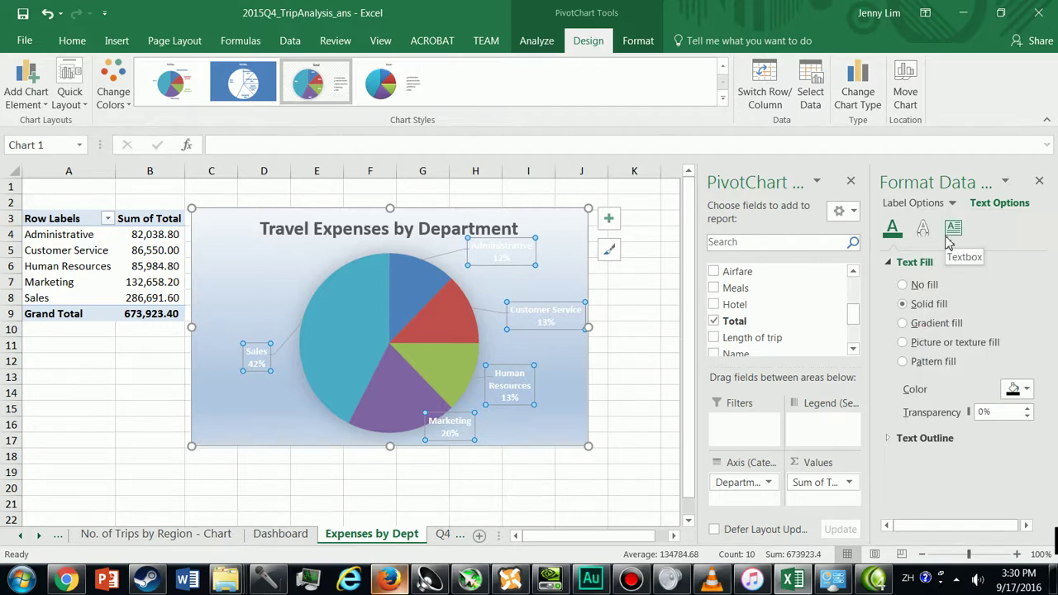
# Step: Select the whole pie chart and copy it
pyautogui.click(229, 282)
pyautogui.rightClick(225, 411)
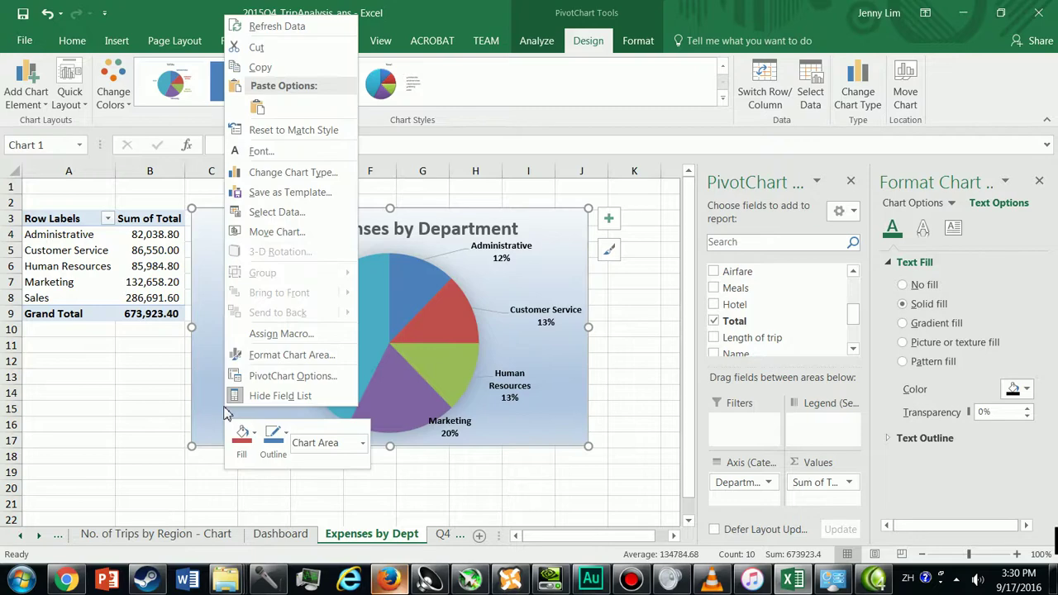
pyautogui.press('Escape')
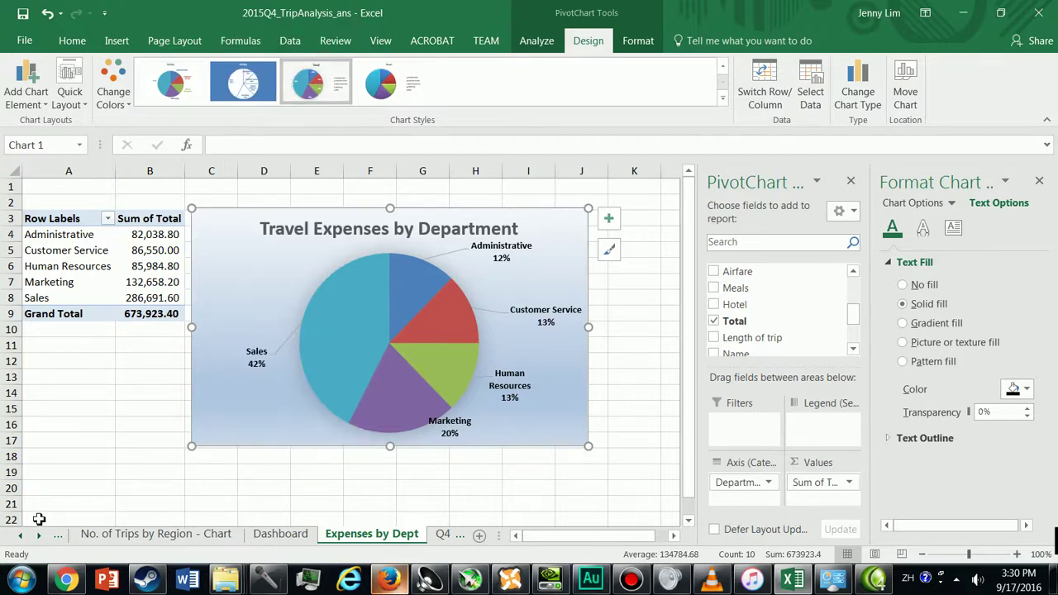
# Step: Paste the pie chart onto the Dashboard sheet and move it directly under the bar chart
pyautogui.click(277, 533)
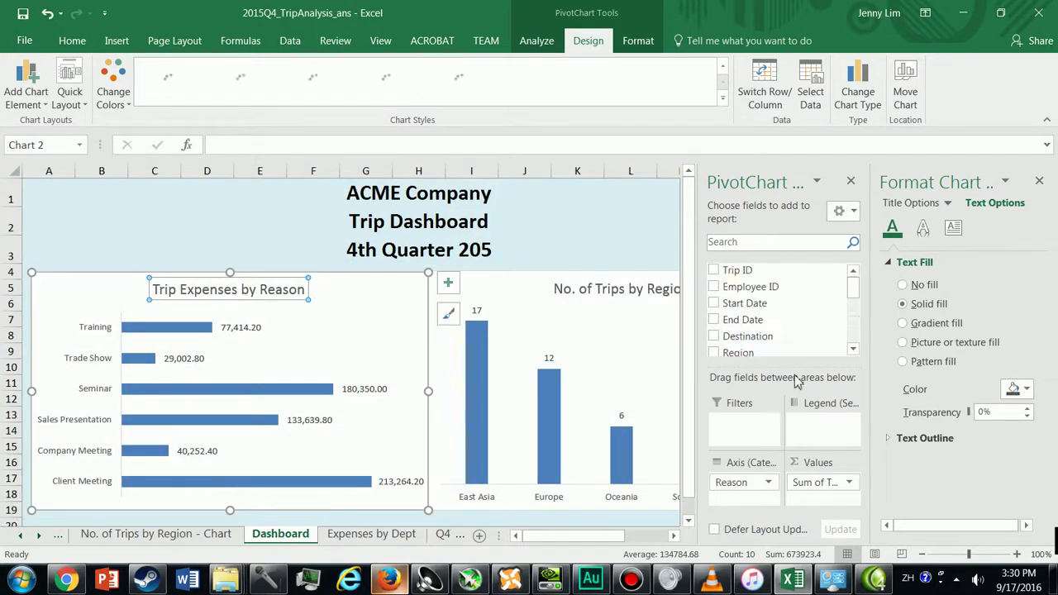
pyautogui.click(851, 183)
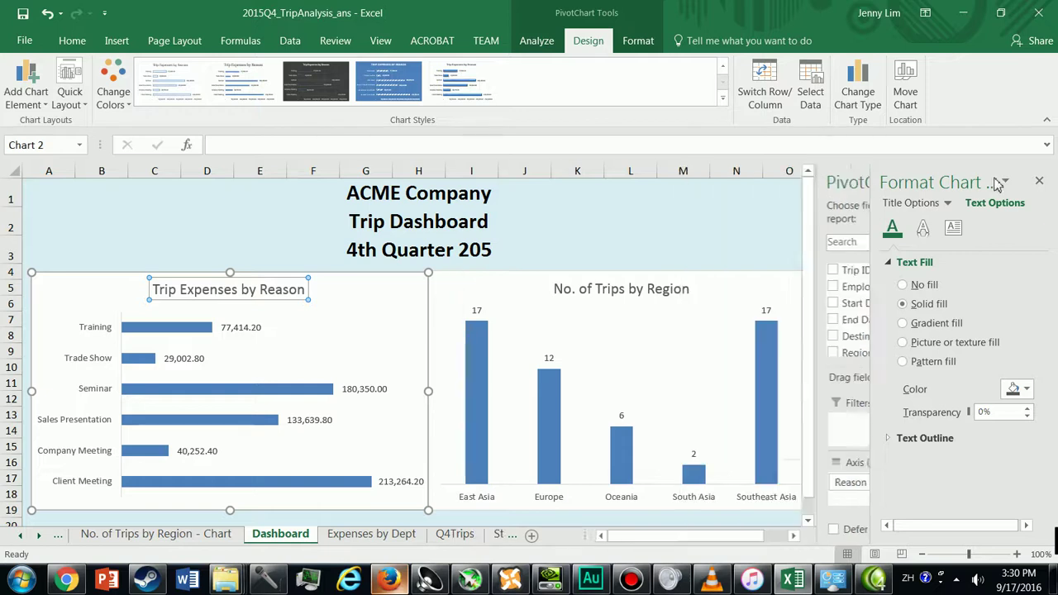
pyautogui.click(1039, 180)
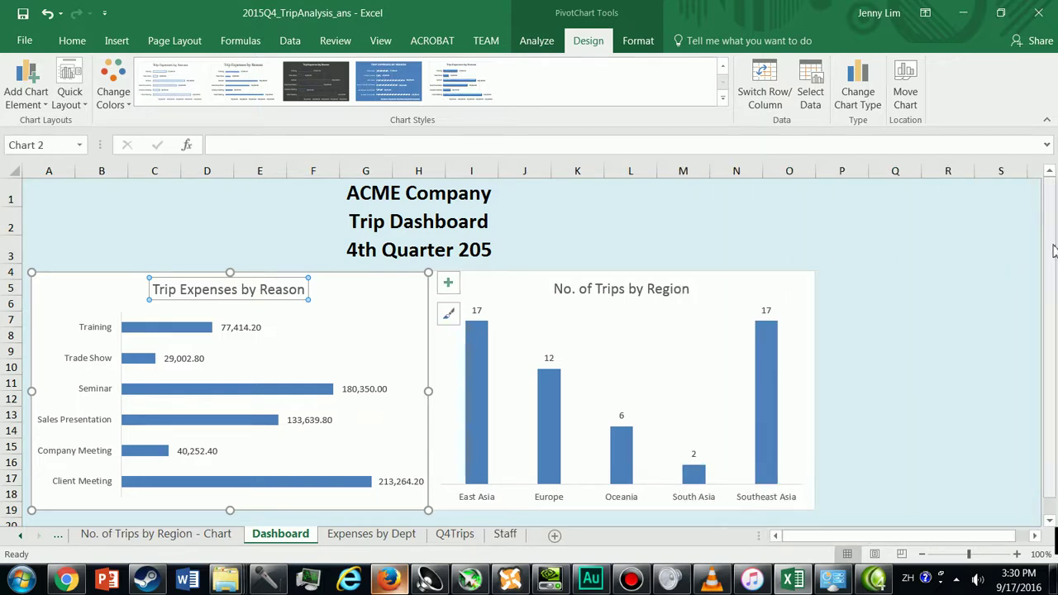
pyautogui.moveTo(1053, 263); pyautogui.dragTo(1047, 303)
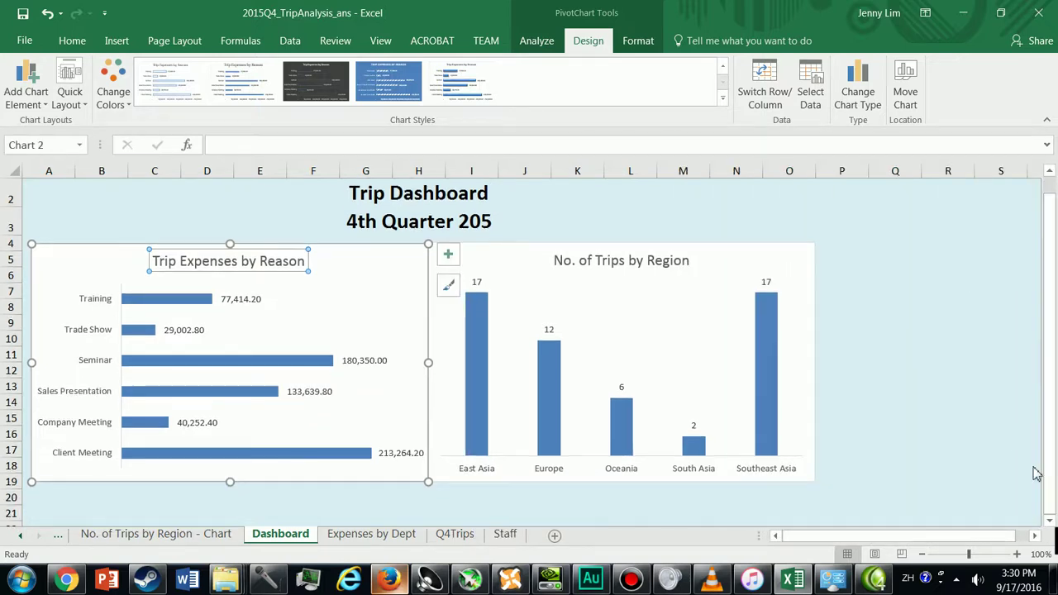
pyautogui.click(1050, 520)
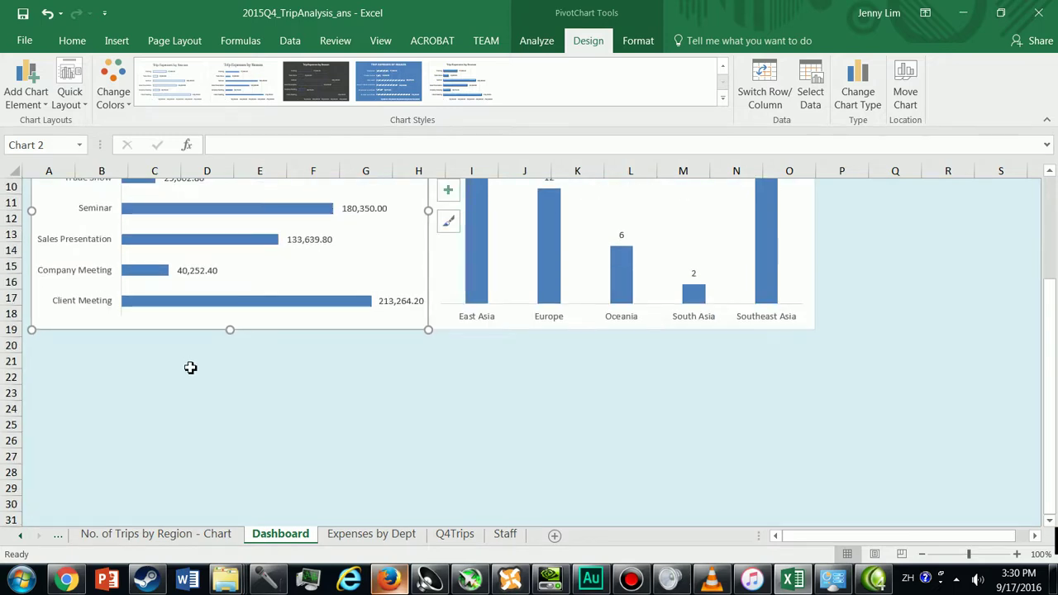
pyautogui.rightClick(190, 367)
pyautogui.click(223, 91)
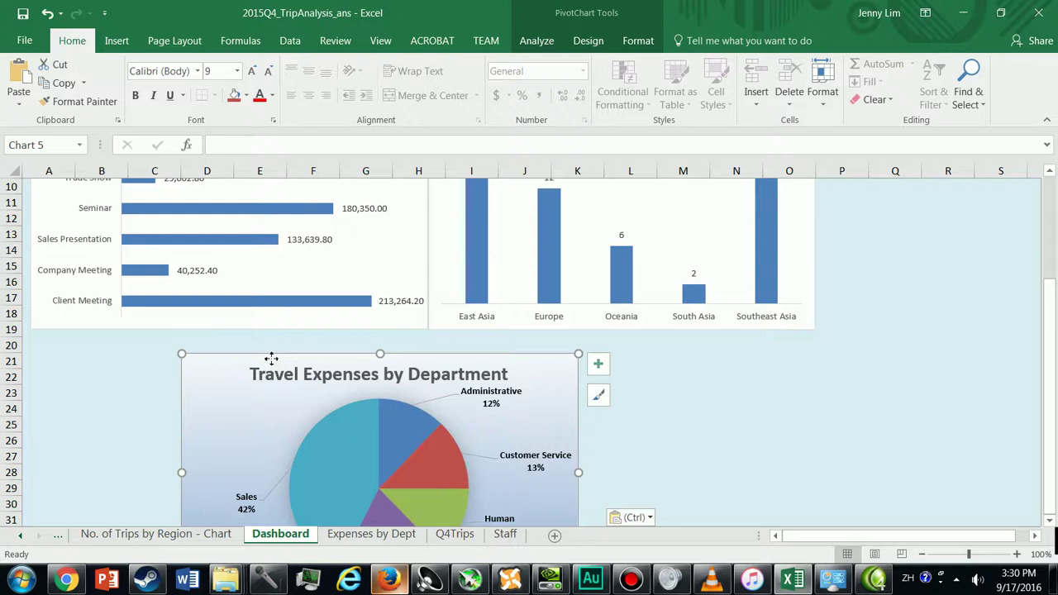
pyautogui.moveTo(273, 356); pyautogui.dragTo(122, 336)
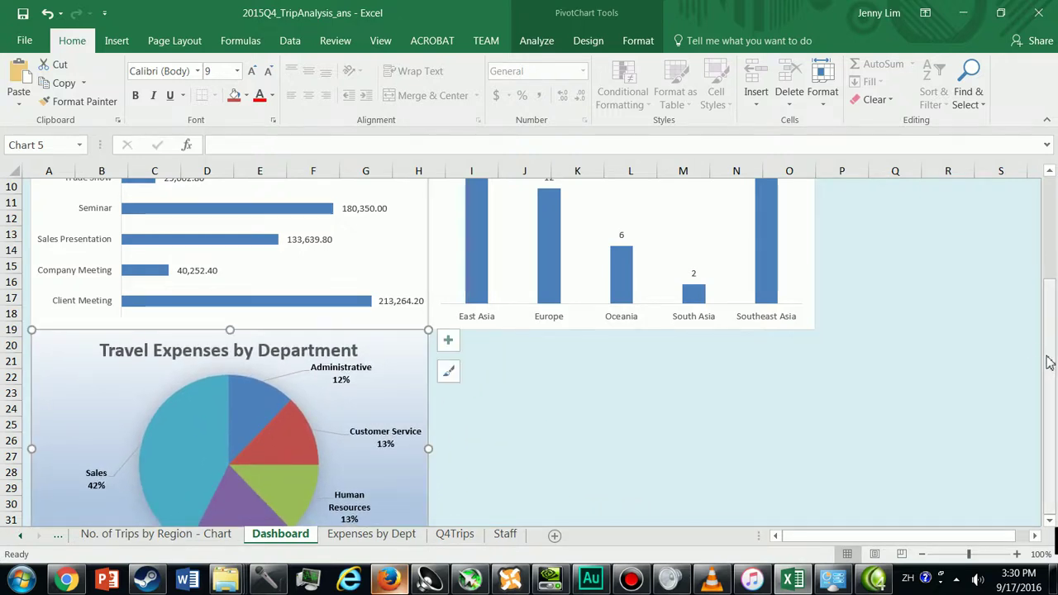
# Step: Review the Dashboard layout around the Trip Expenses by Reason chart, checking the Q4Trips sheet
pyautogui.moveTo(1052, 364); pyautogui.dragTo(1052, 242)
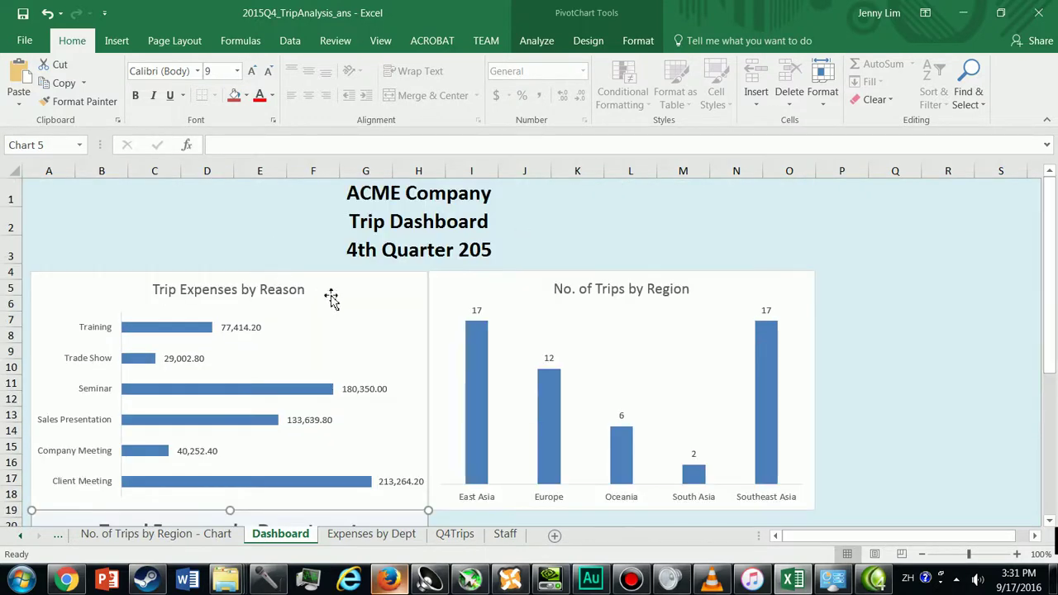
pyautogui.click(330, 300)
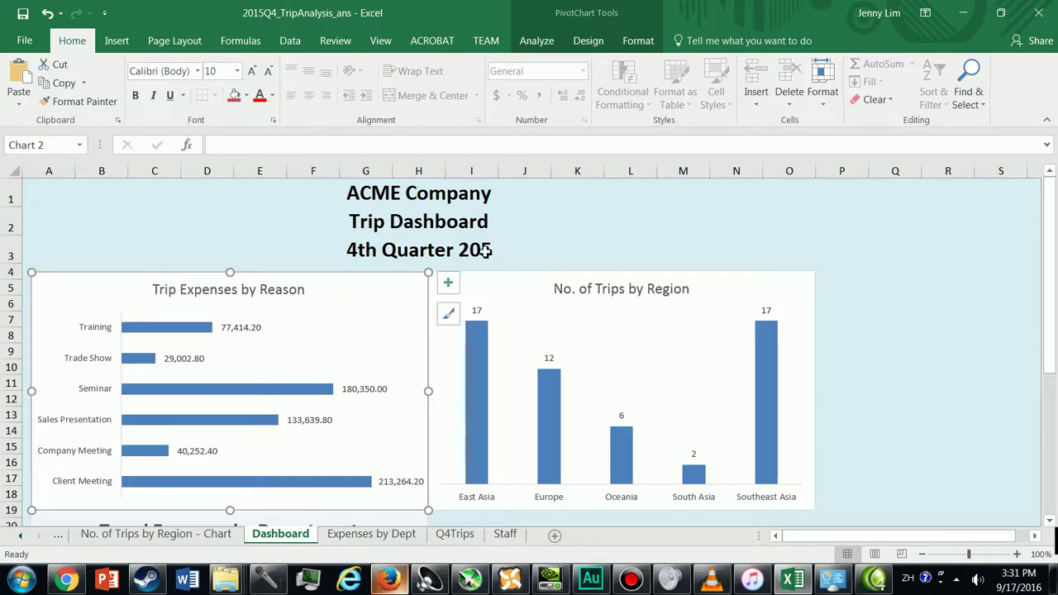
pyautogui.moveTo(1054, 339); pyautogui.dragTo(1047, 438)
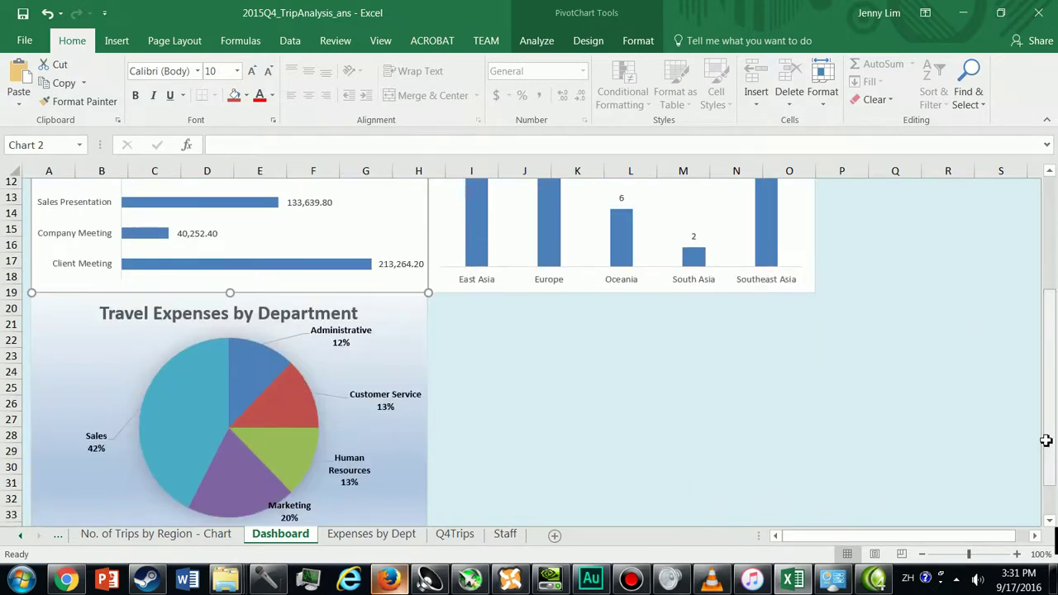
pyautogui.click(21, 536)
pyautogui.click(612, 535)
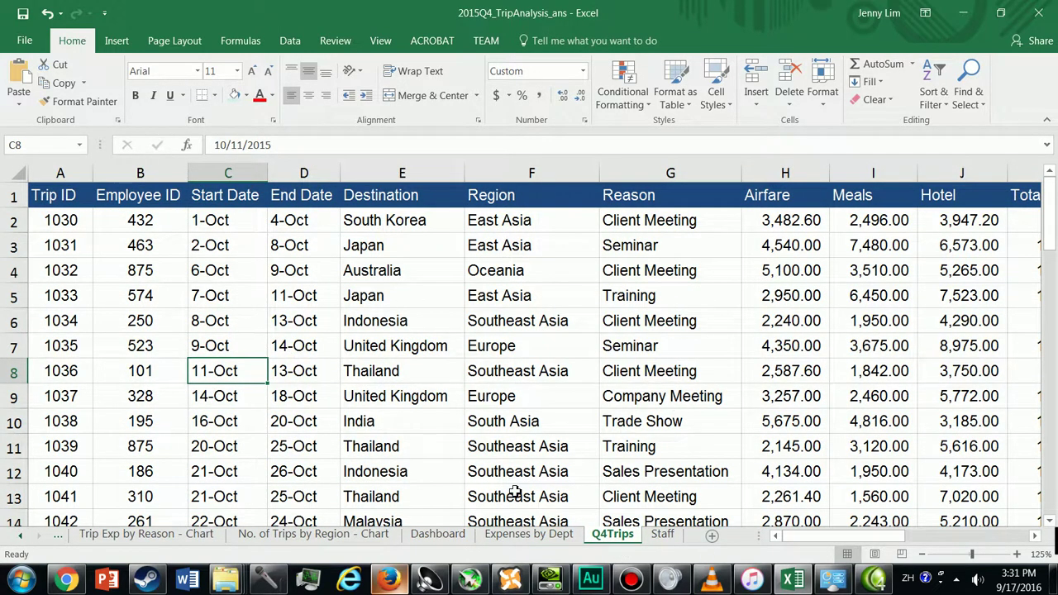
pyautogui.click(438, 534)
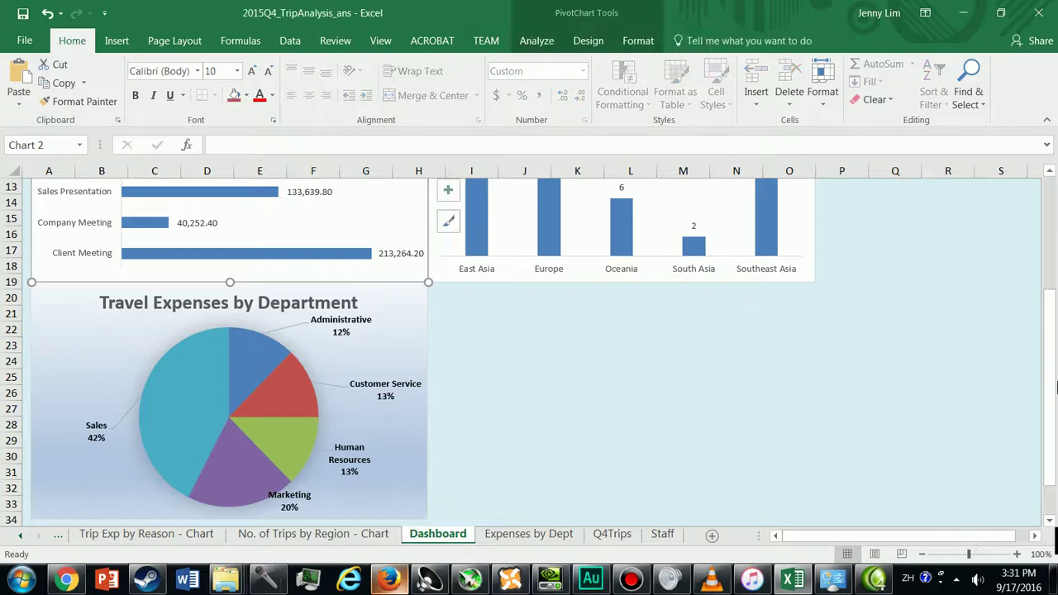